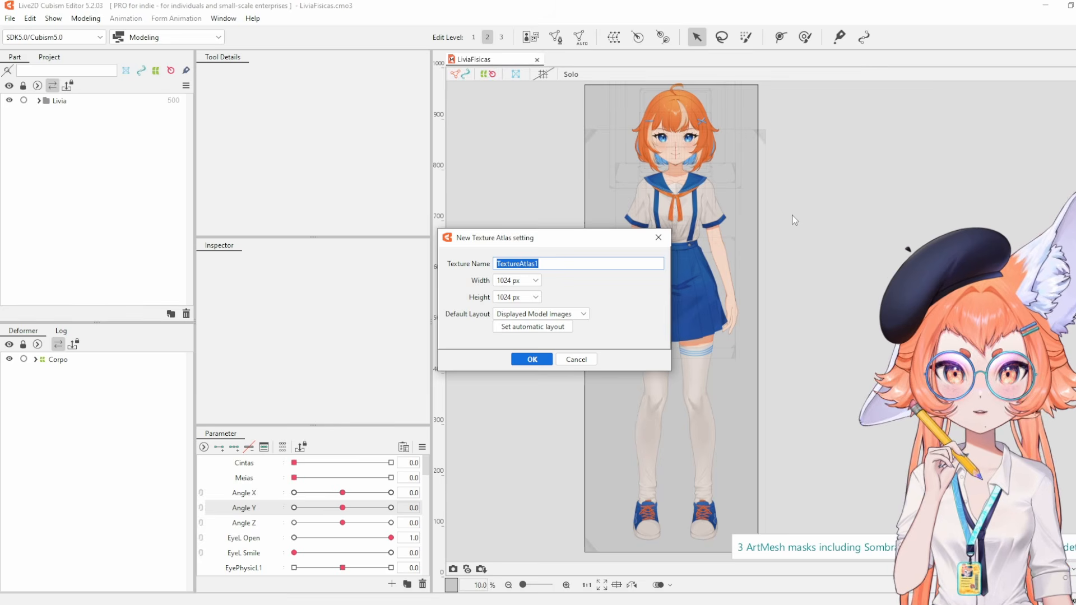
# Switch to Clip Studio Paint and check the character illustration's canvas width and height without changing them.
pyautogui.click(531, 360)
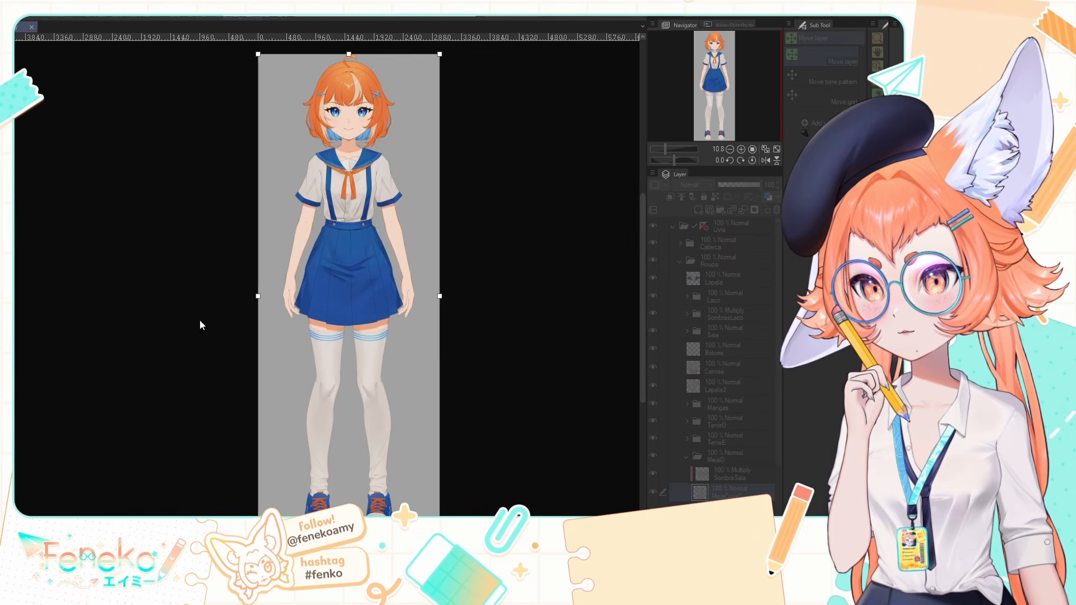
pyautogui.hotkey('ctrl', 'alt', 'c')
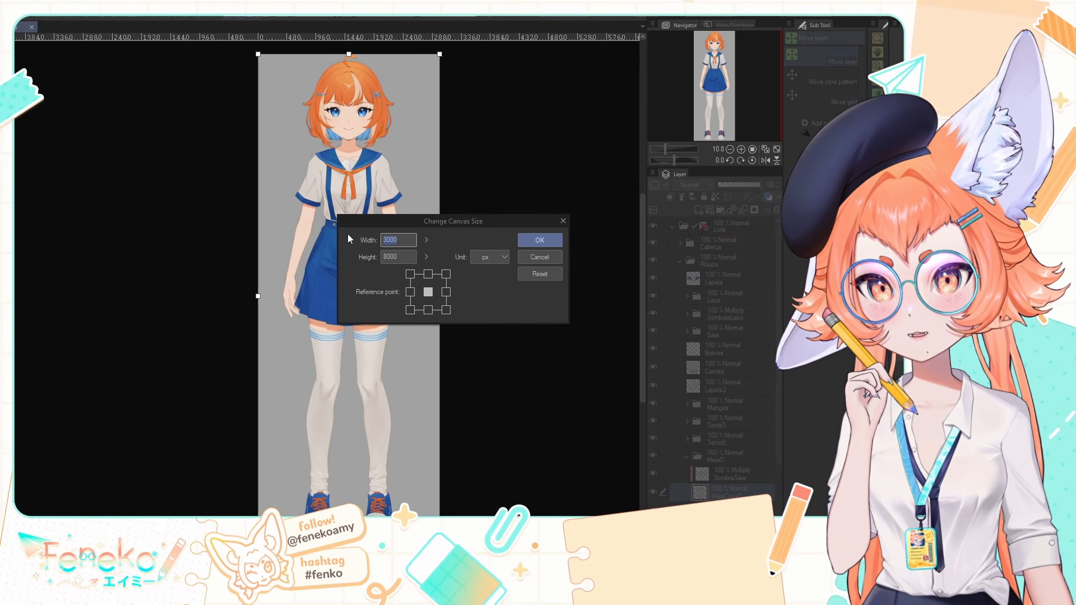
pyautogui.press('Tab')
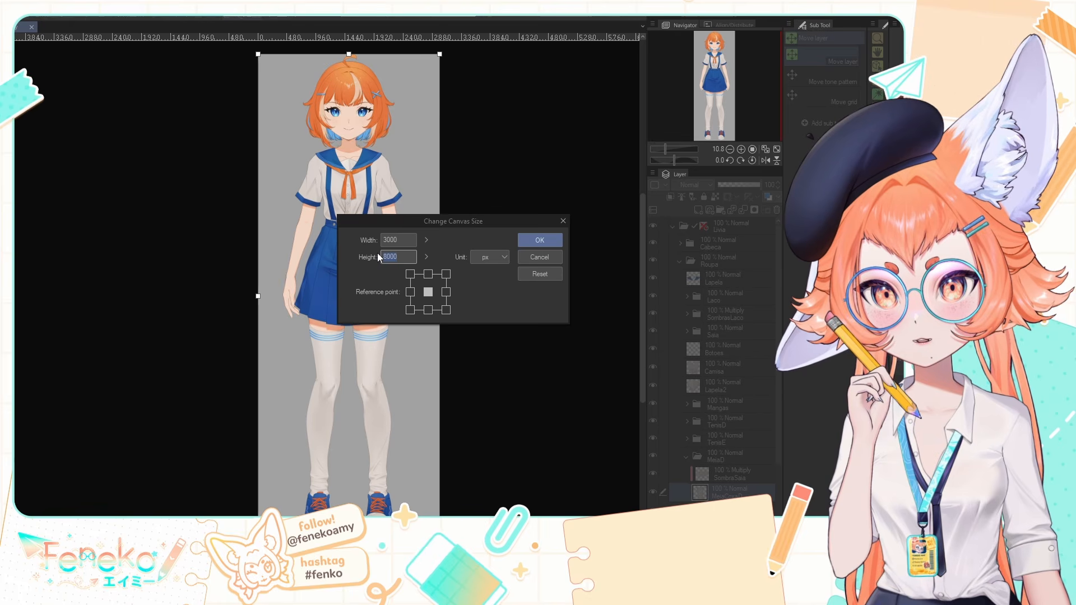
pyautogui.click(547, 256)
# Examine the illustration's face and eyes up close to judge the level of detail.
pyautogui.scroll(5, 346, 252)
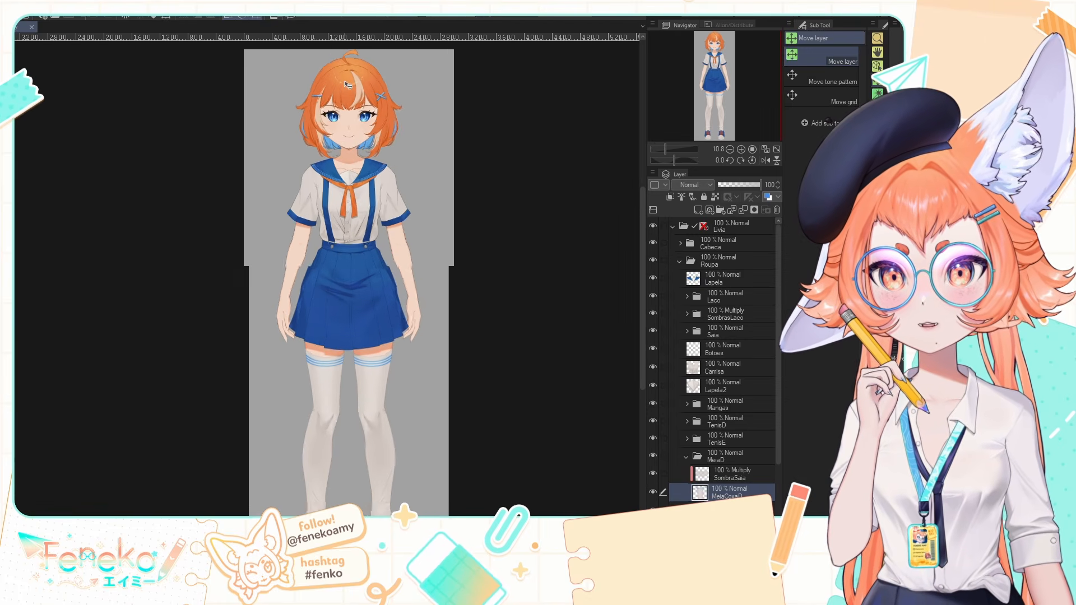
pyautogui.scroll(4, 365, 76)
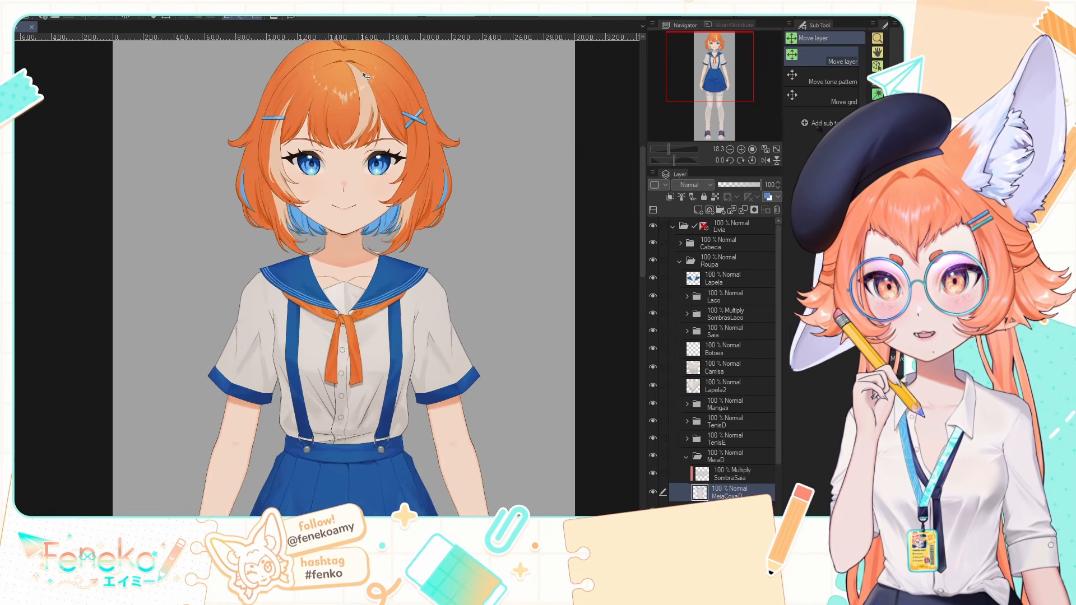
pyautogui.scroll(4, 366, 112)
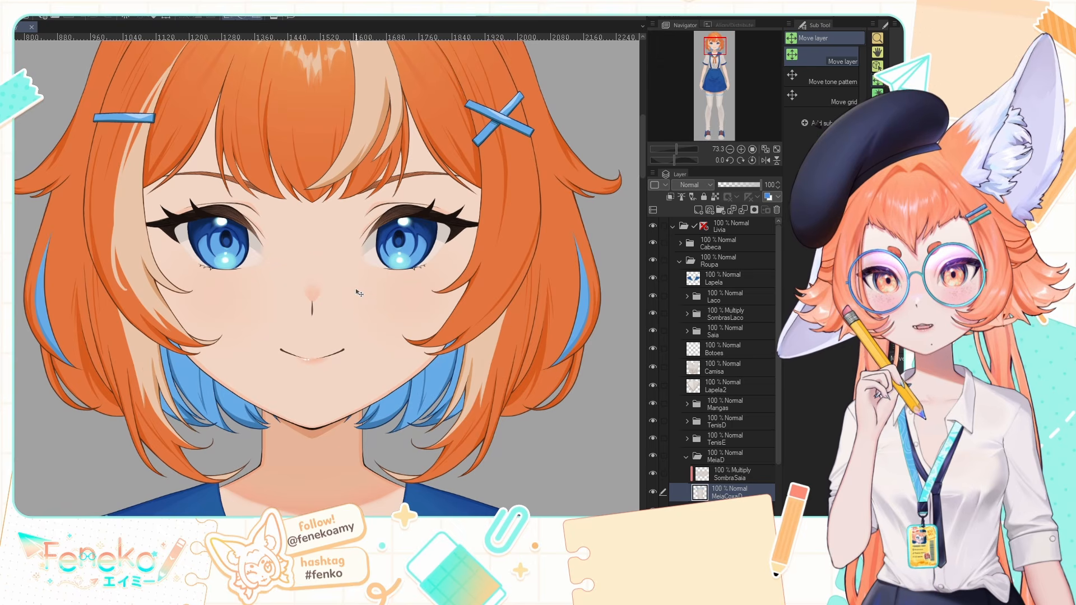
pyautogui.scroll(6, 303, 274)
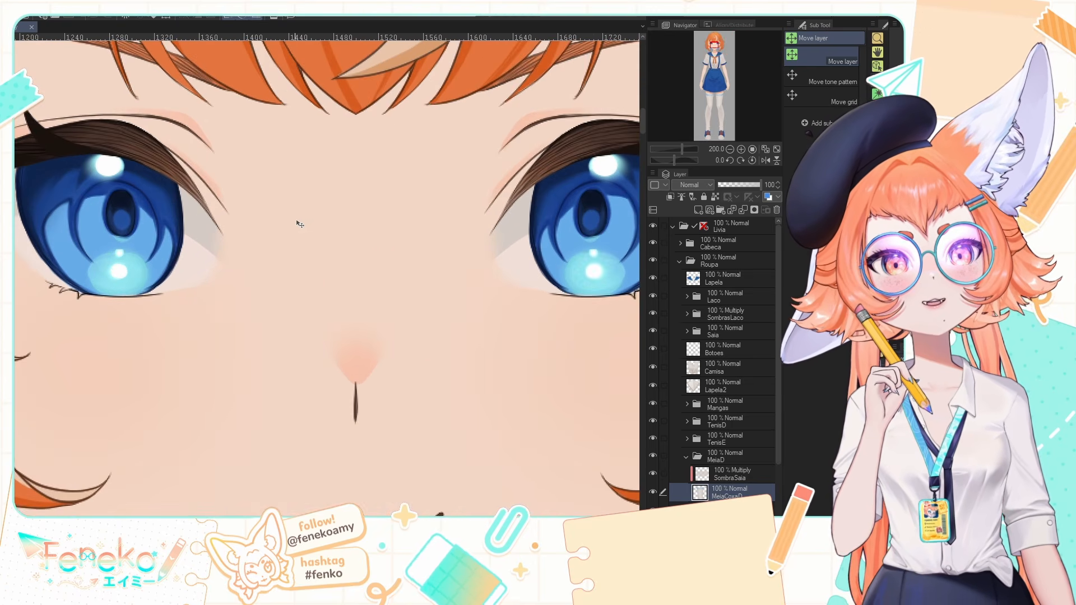
pyautogui.scroll(-5, 353, 158)
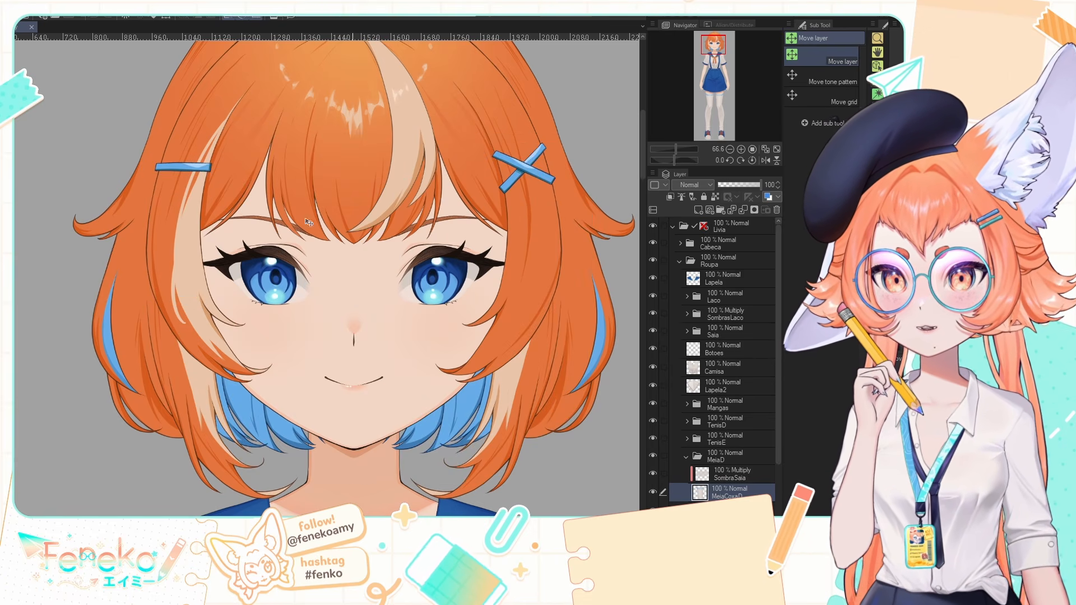
pyautogui.scroll(-2, 35, 222)
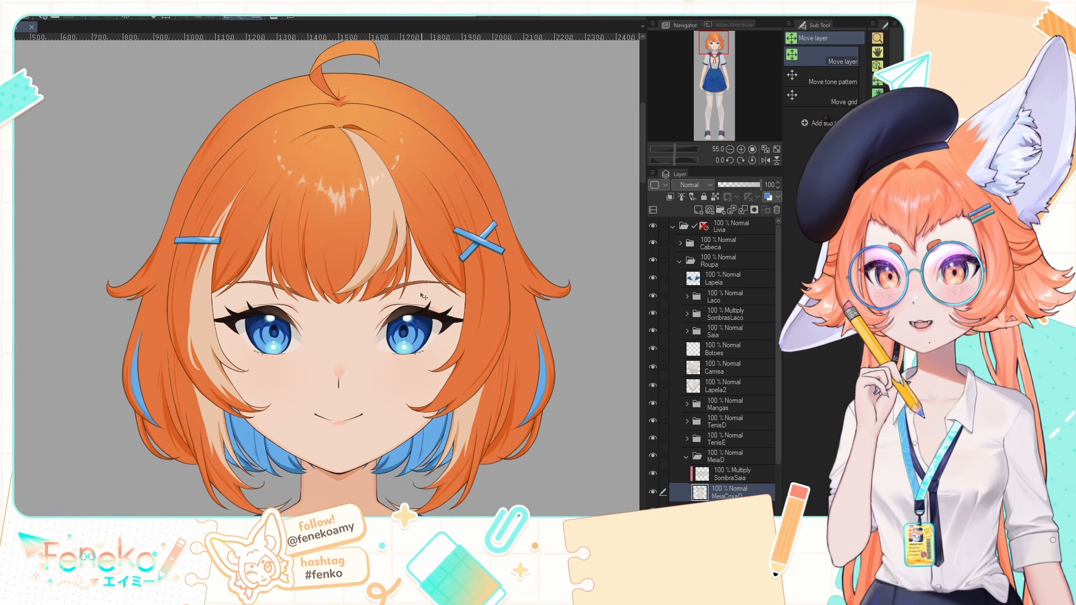
pyautogui.scroll(-2, 423, 295)
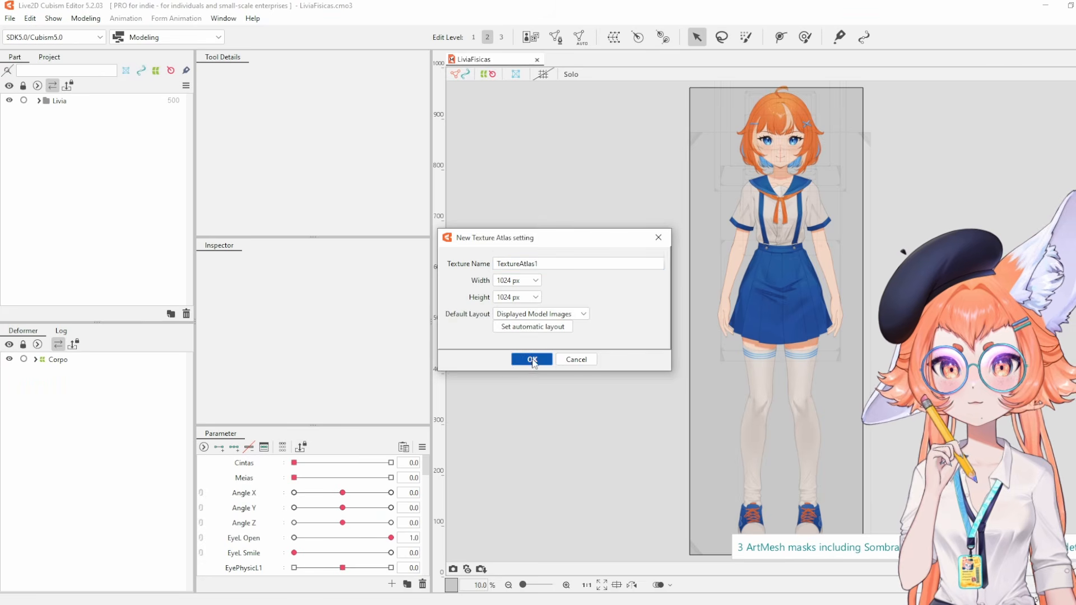
# Switch back to Live2D Cubism Editor, create TextureAtlas1 at 1024 x 1024 px and delete every part placed on it.
pyautogui.click(530, 359)
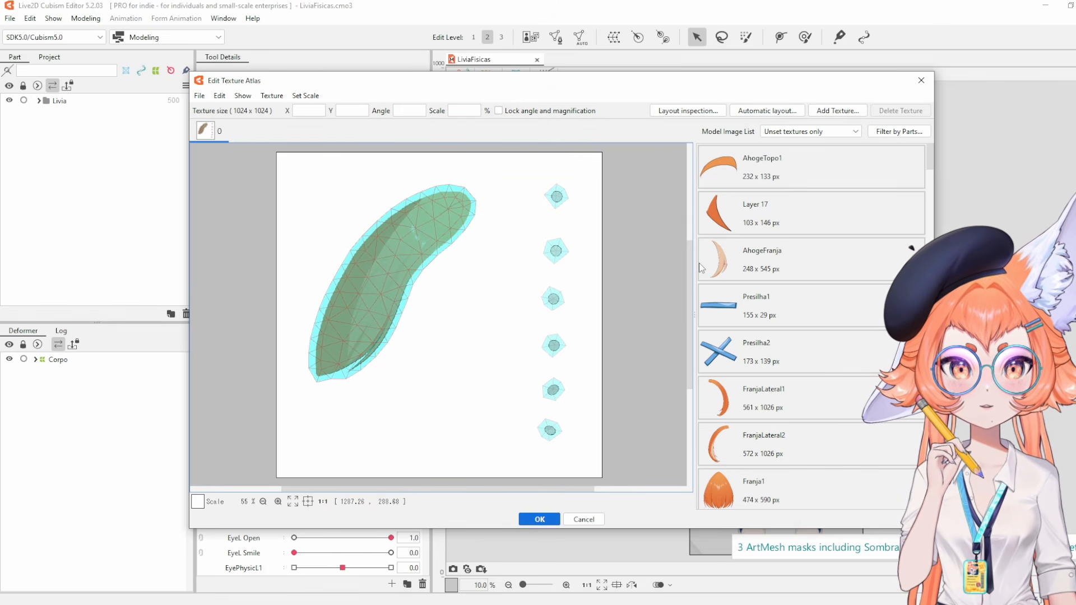
pyautogui.moveTo(690, 260)
pyautogui.mouseDown()
pyautogui.moveTo(693, 159)
pyautogui.moveTo(691, 260)
pyautogui.mouseUp()
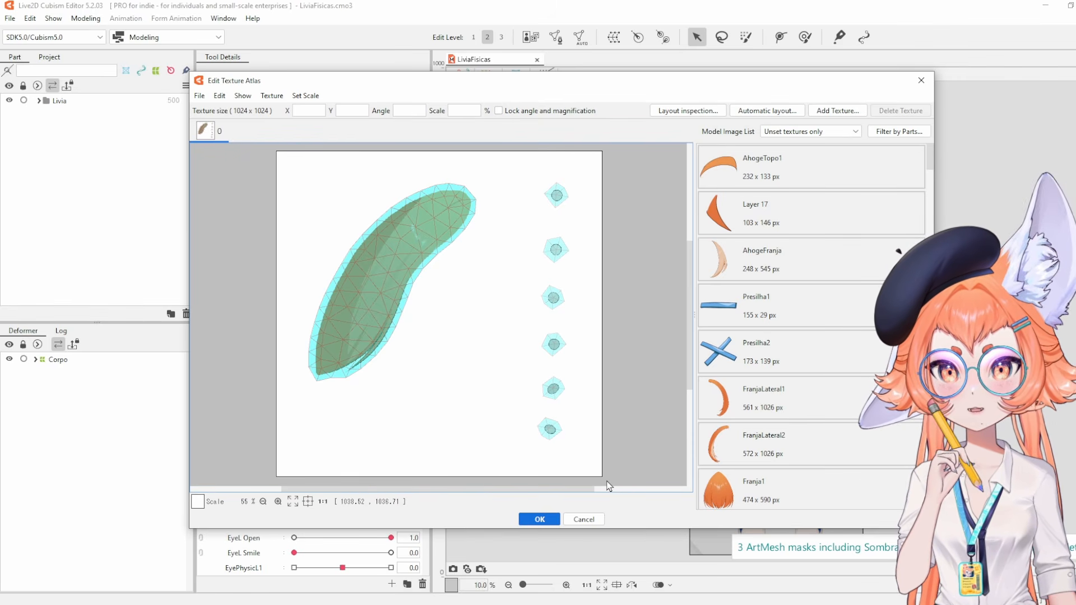
pyautogui.moveTo(608, 480); pyautogui.dragTo(261, 144)
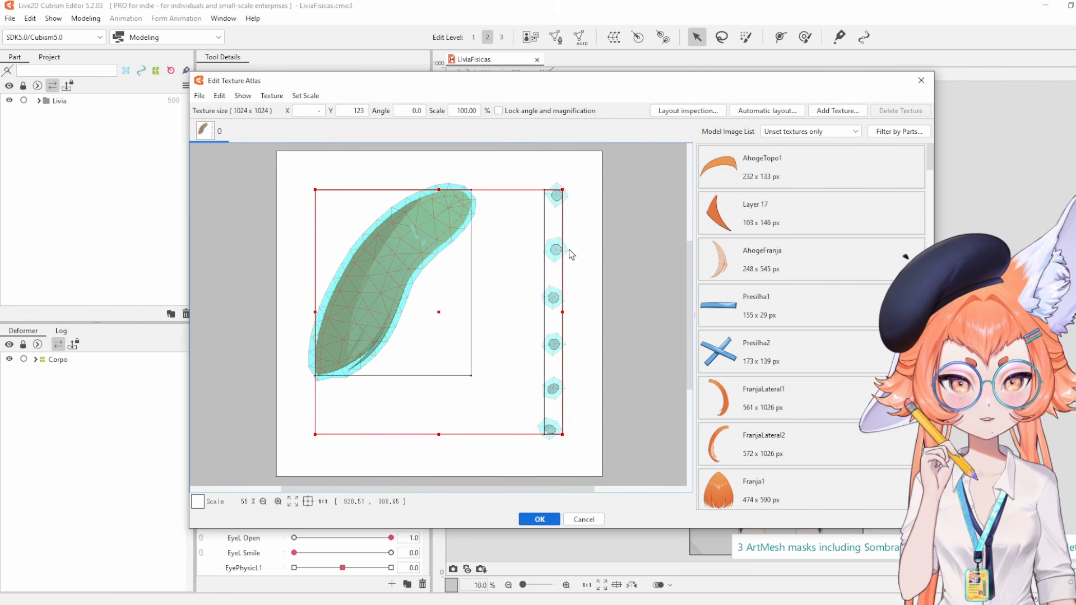
pyautogui.press('Delete')
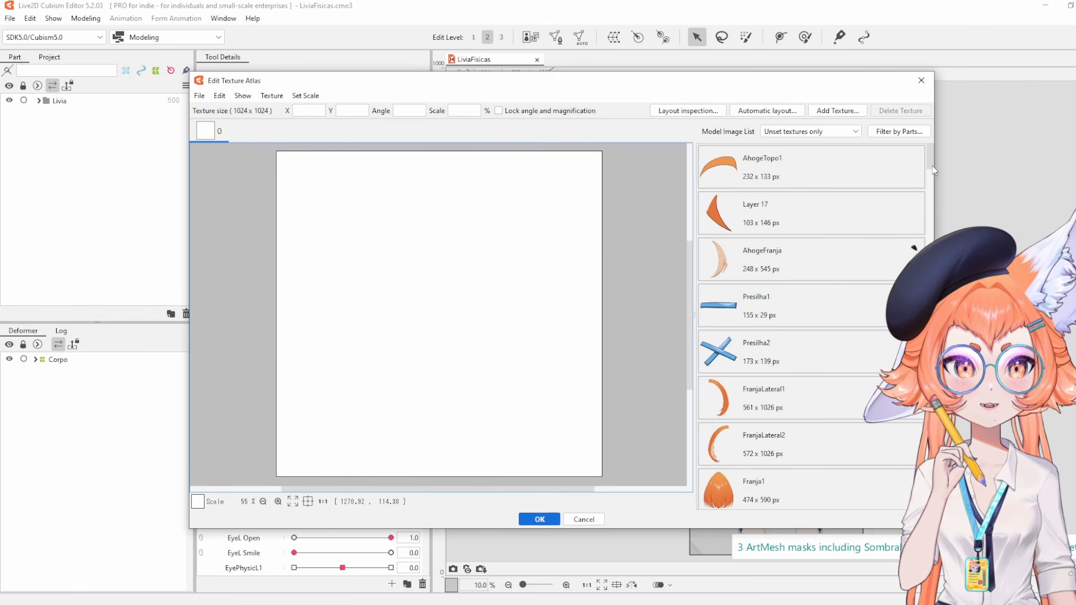
# Select all unset model images from AhogeTopo1 through MeiaCoxaD and add them to the texture.
pyautogui.moveTo(931, 161); pyautogui.dragTo(930, 336)
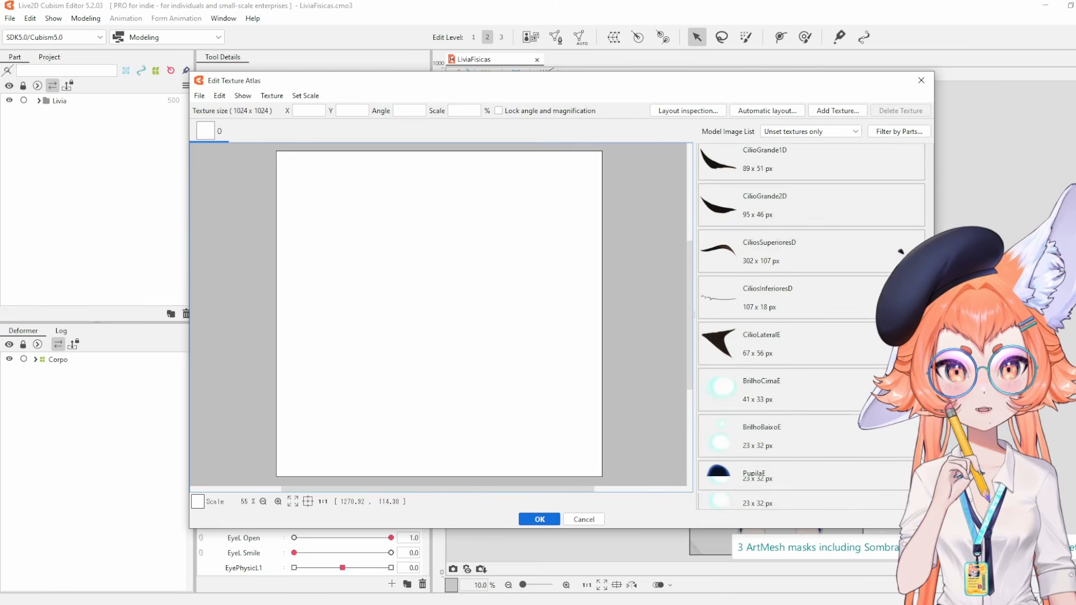
pyautogui.moveTo(930, 455); pyautogui.dragTo(882, 505)
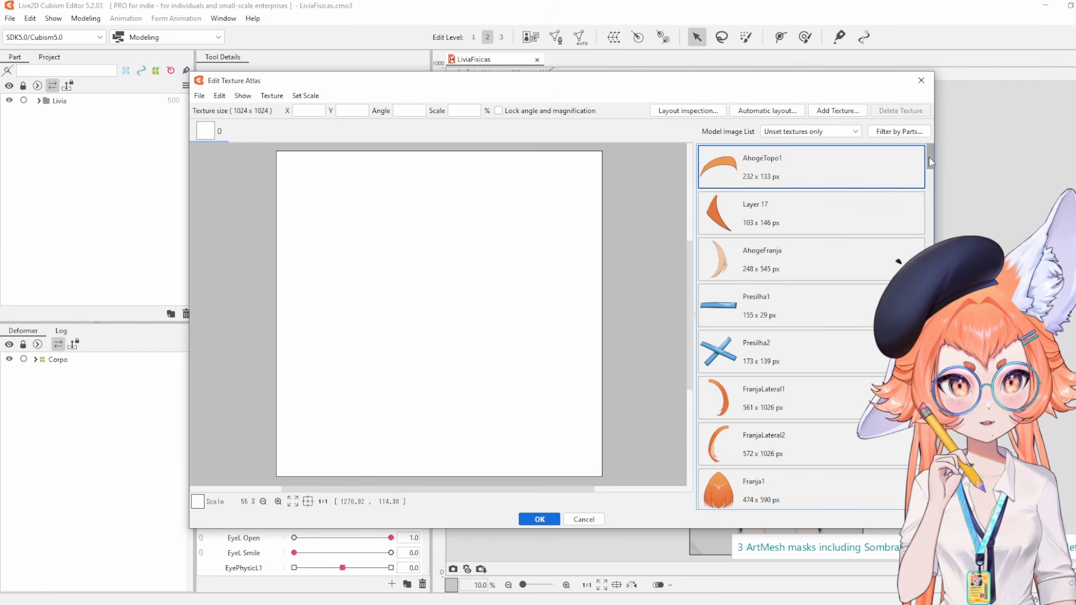
pyautogui.moveTo(929, 158); pyautogui.dragTo(929, 500)
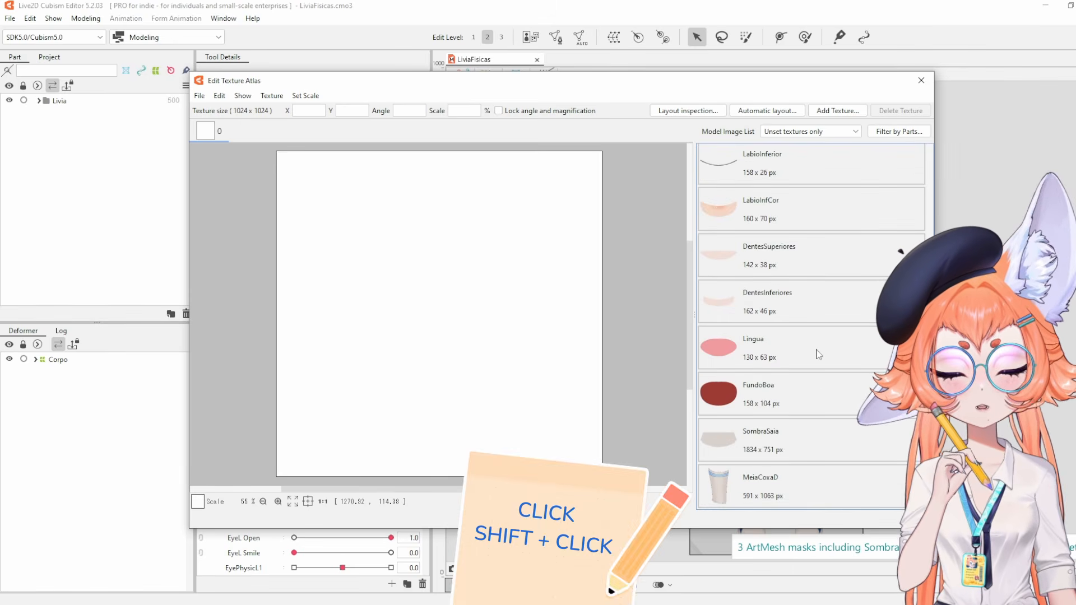
pyautogui.keyDown('shift'); pyautogui.click(799, 479); pyautogui.keyUp('shift')
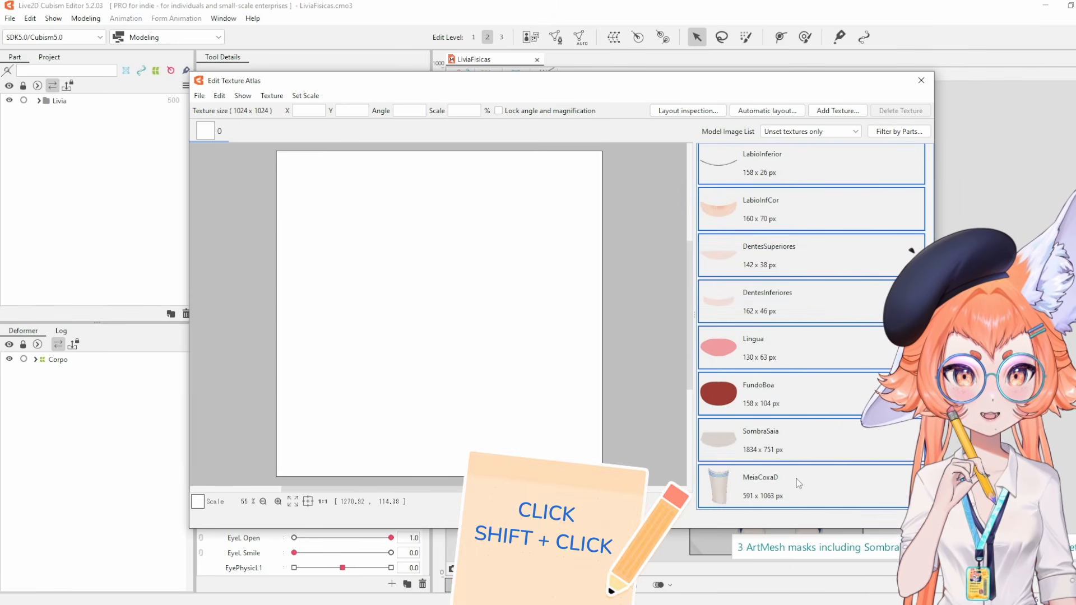
pyautogui.rightClick(724, 252)
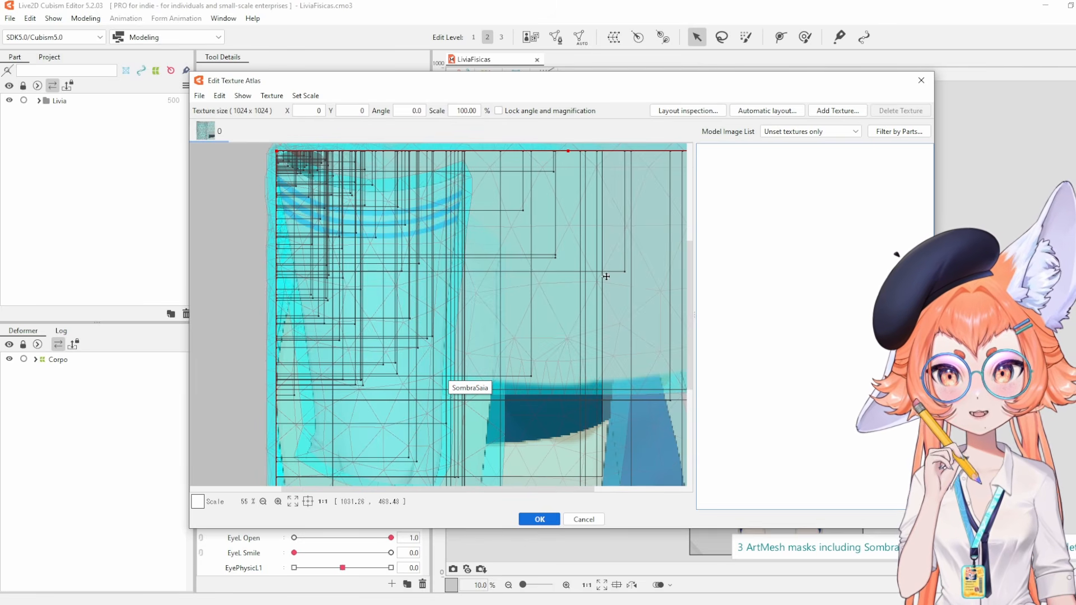
# Run the automatic layout on the model images with a 10 px margin, rotations allowed and the scale set automatically.
pyautogui.click(765, 113)
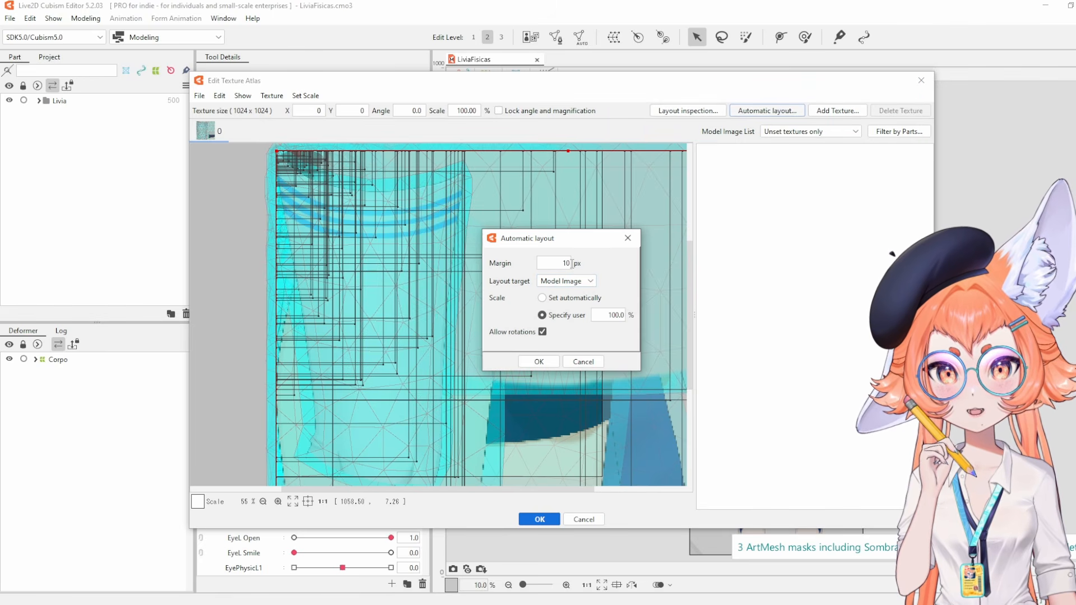
pyautogui.moveTo(570, 242); pyautogui.dragTo(569, 240)
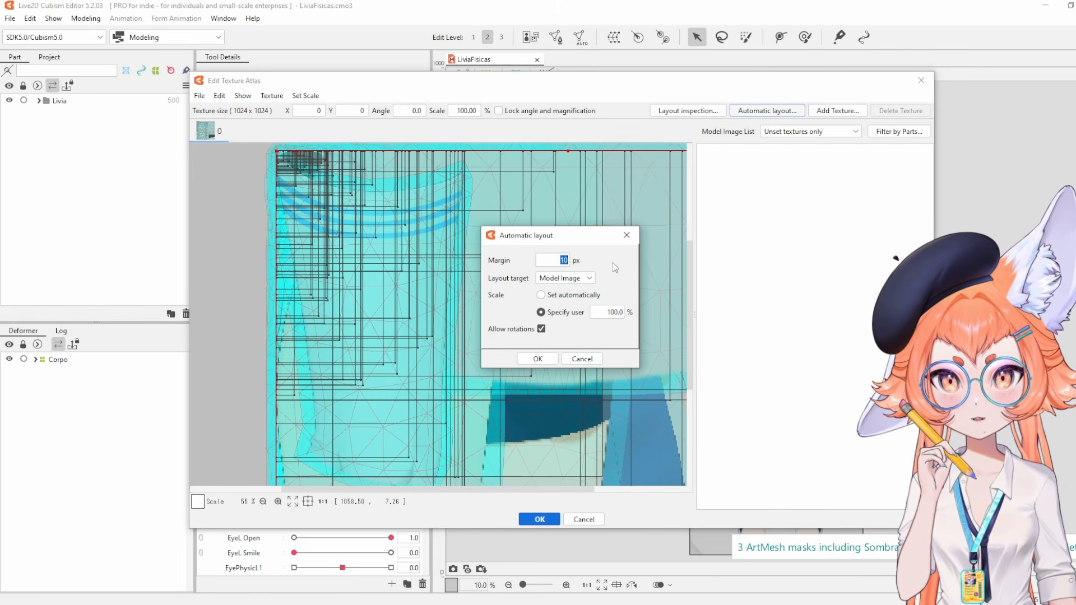
pyautogui.write('50')
pyautogui.moveTo(569, 263); pyautogui.dragTo(559, 262)
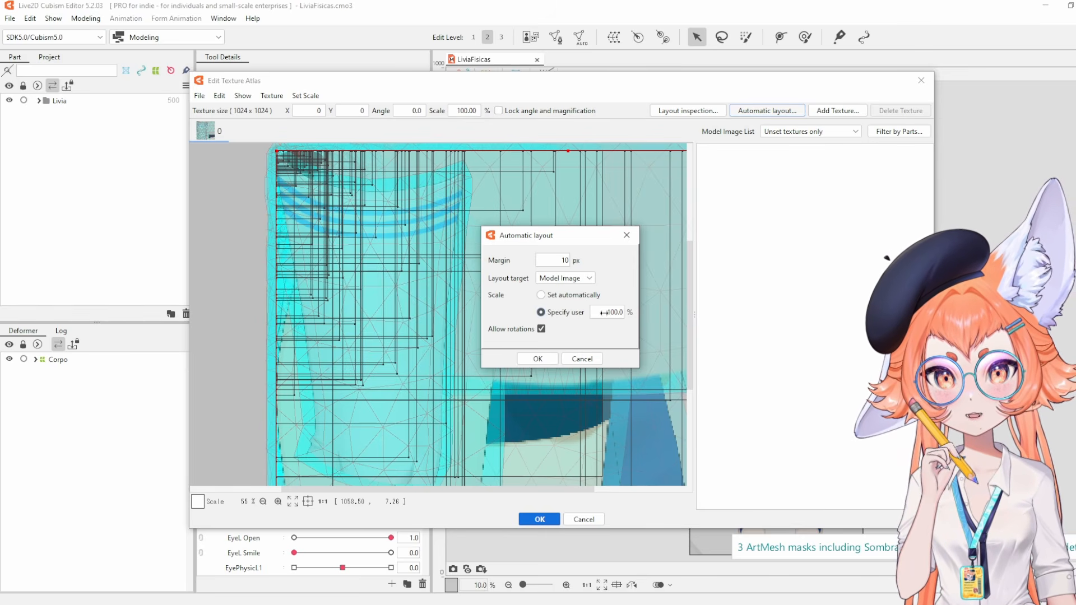
pyautogui.click(625, 317)
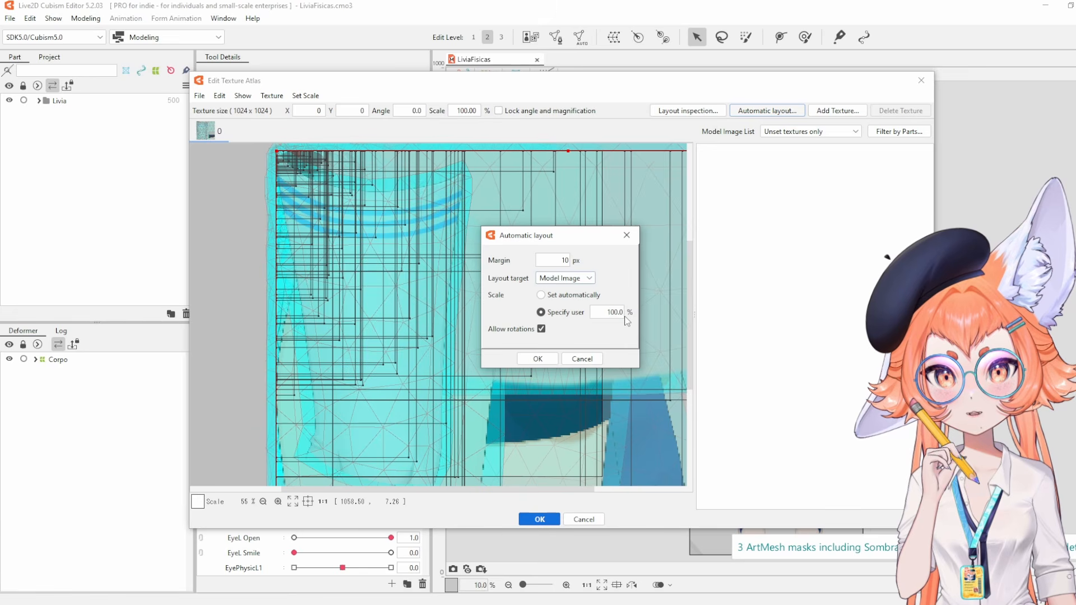
pyautogui.doubleClick(610, 312)
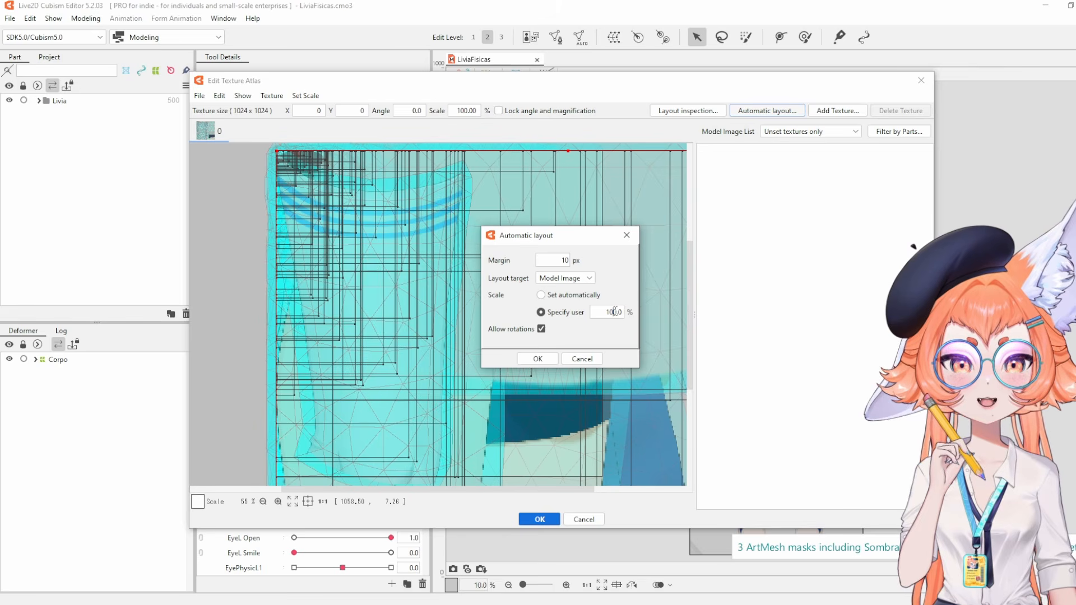
pyautogui.click(541, 295)
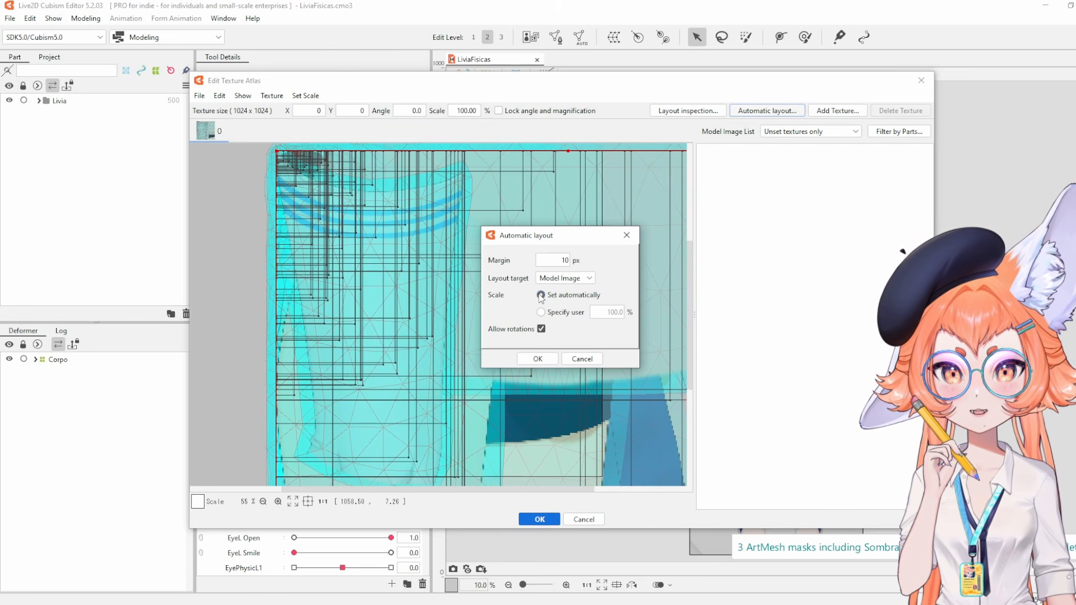
pyautogui.click(538, 359)
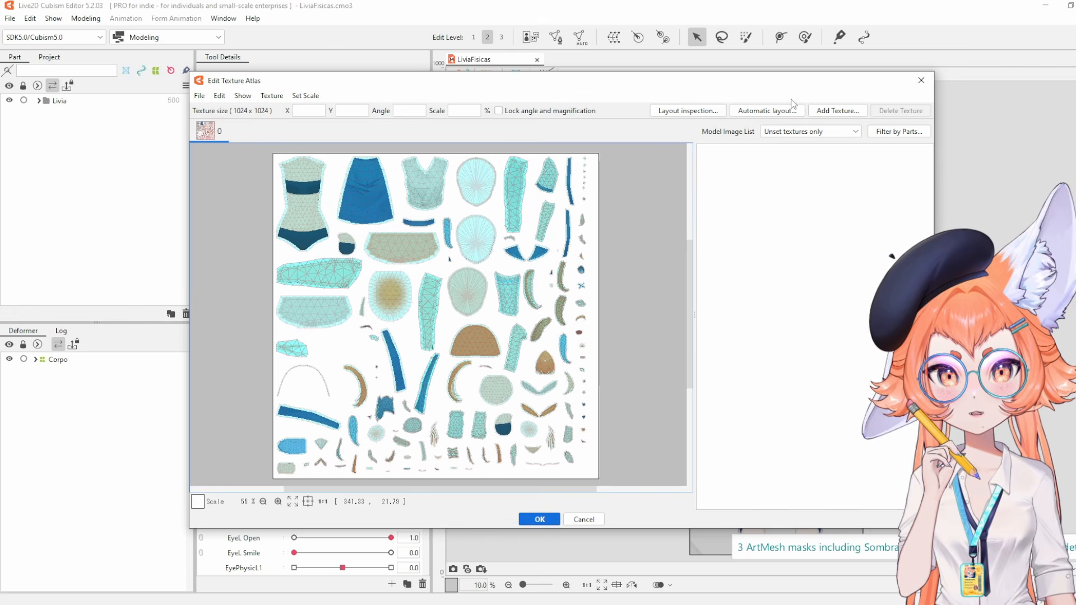
# Rerun the automatic layout with a user-specified scale of 100%.
pyautogui.click(782, 115)
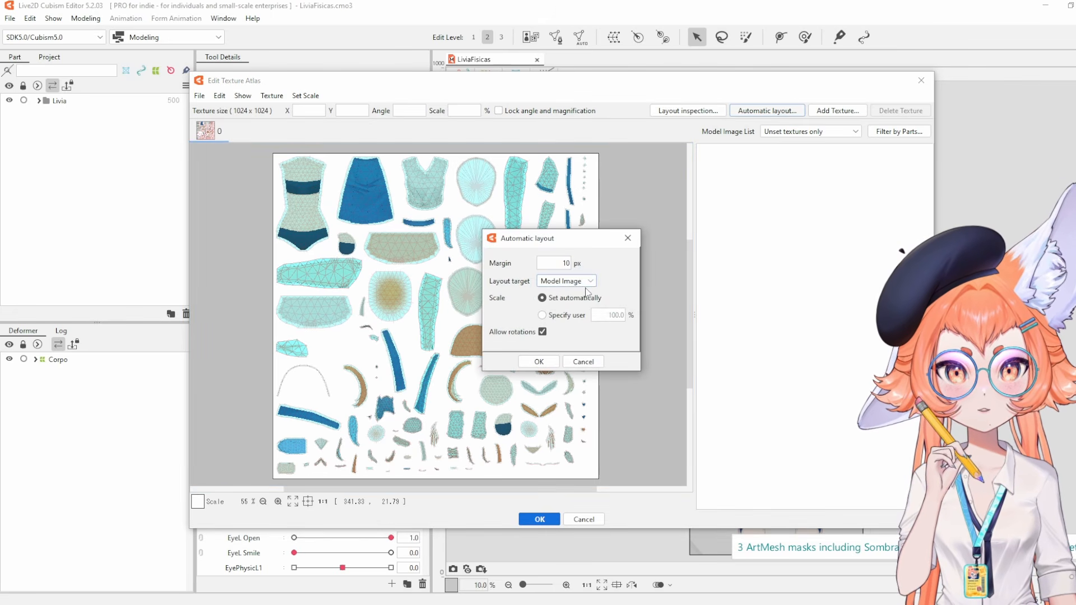
pyautogui.click(542, 315)
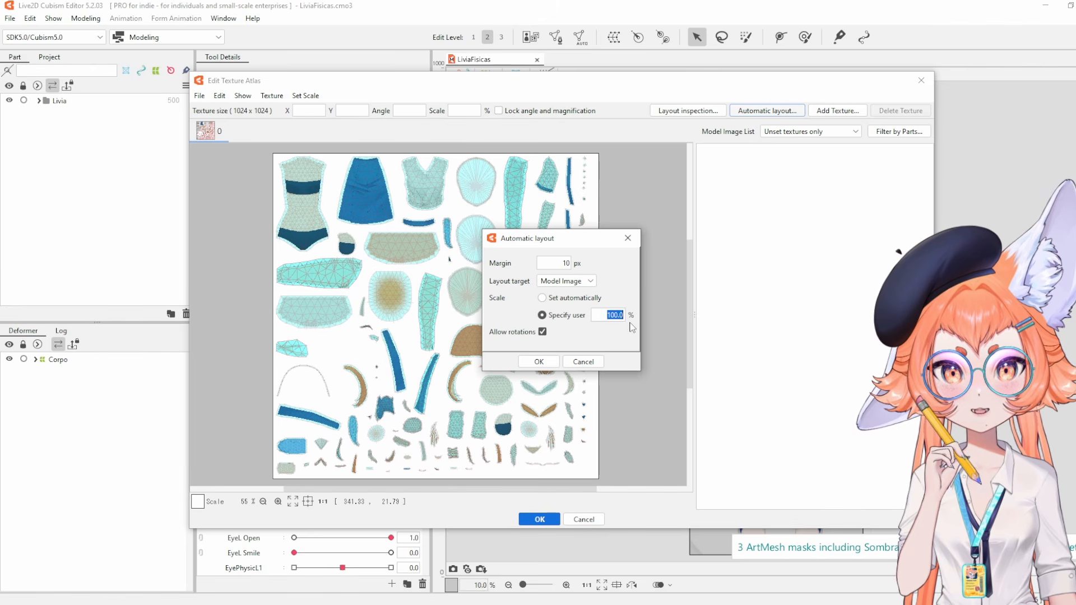
pyautogui.click(538, 362)
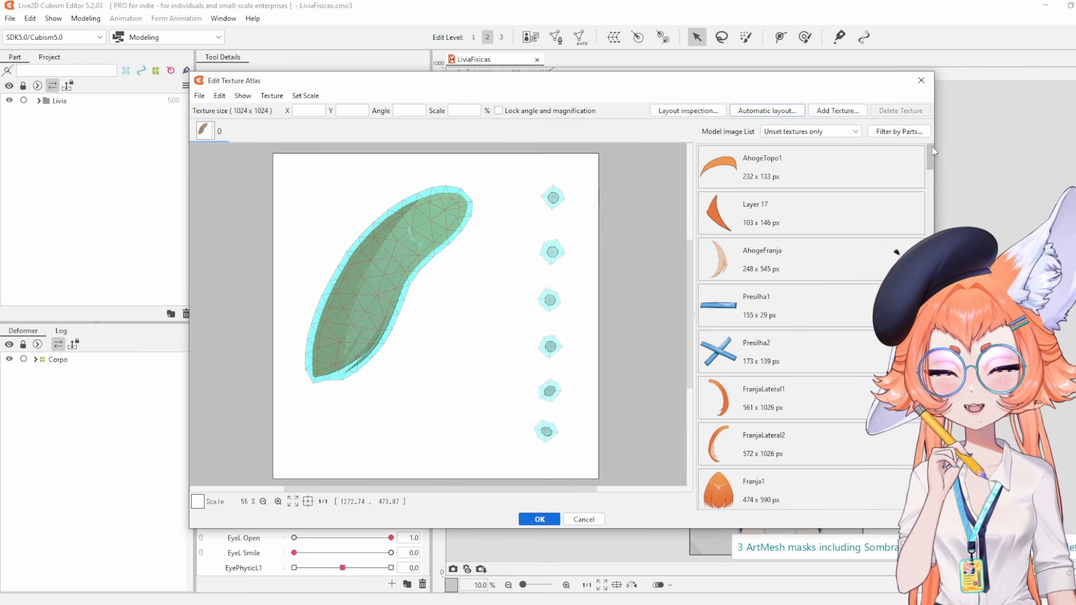
pyautogui.scroll(-5, 933, 163)
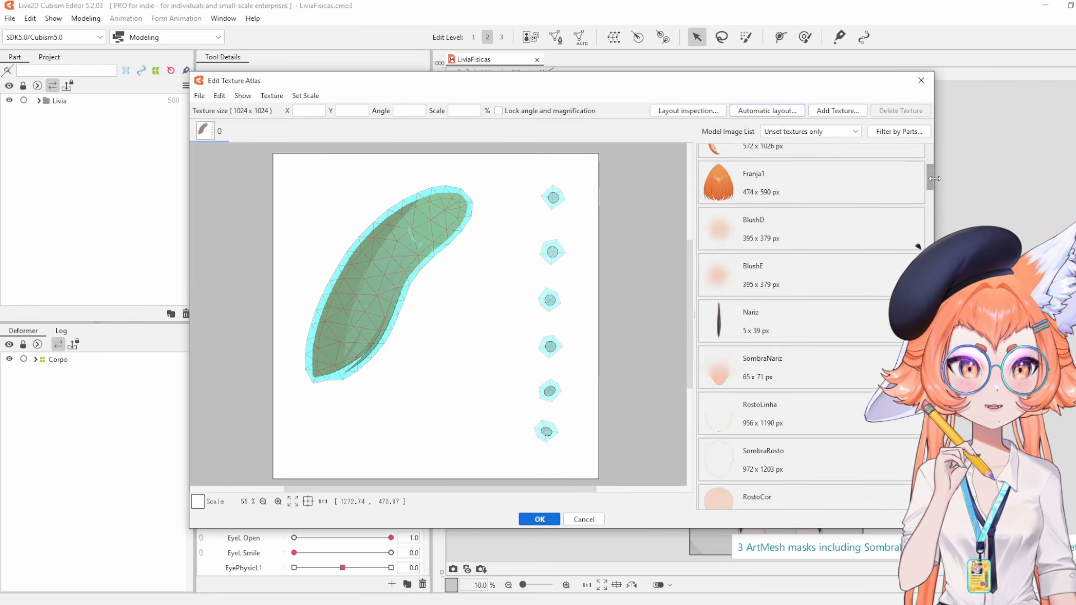
pyautogui.moveTo(934, 178); pyautogui.dragTo(932, 154)
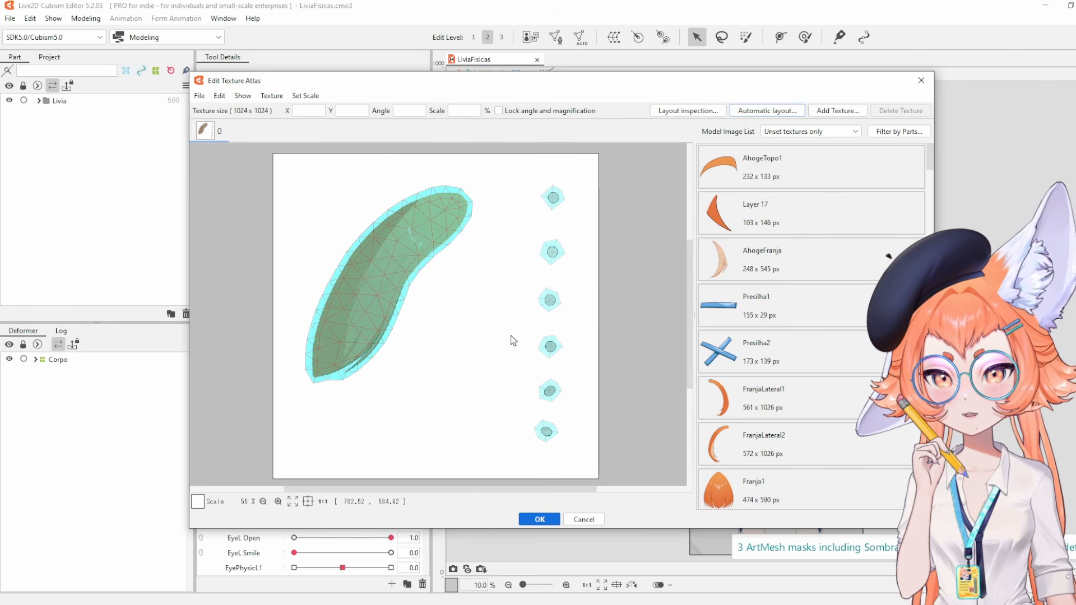
pyautogui.moveTo(932, 150)
pyautogui.mouseDown()
pyautogui.moveTo(947, 476)
pyautogui.moveTo(930, 147)
pyautogui.mouseUp()
# Change the texture size to 4096 px wide and 4096 px high.
pyautogui.click(274, 95)
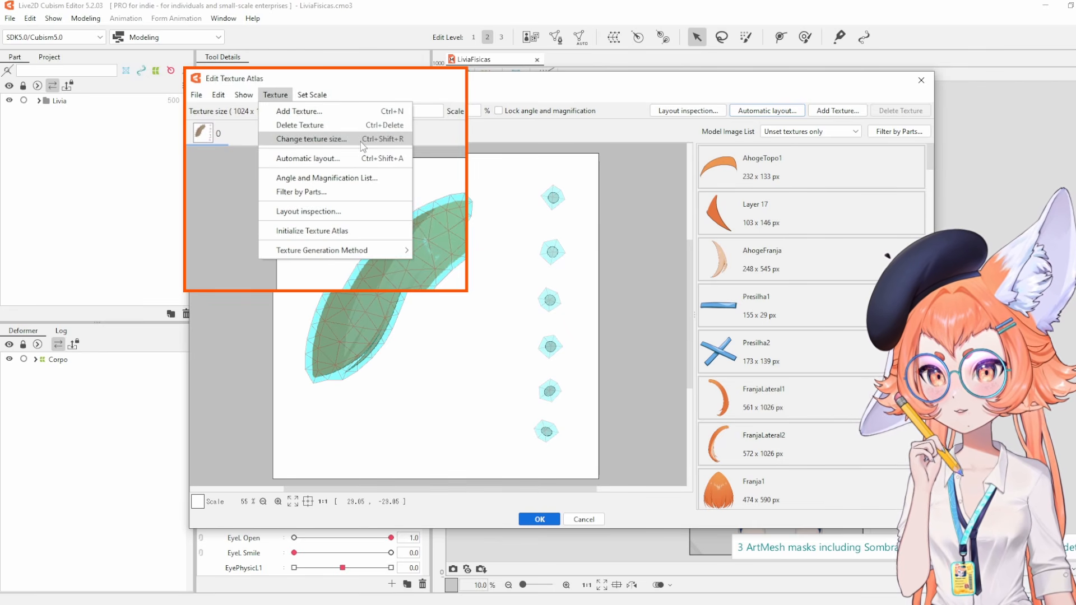
pyautogui.click(353, 140)
pyautogui.click(527, 288)
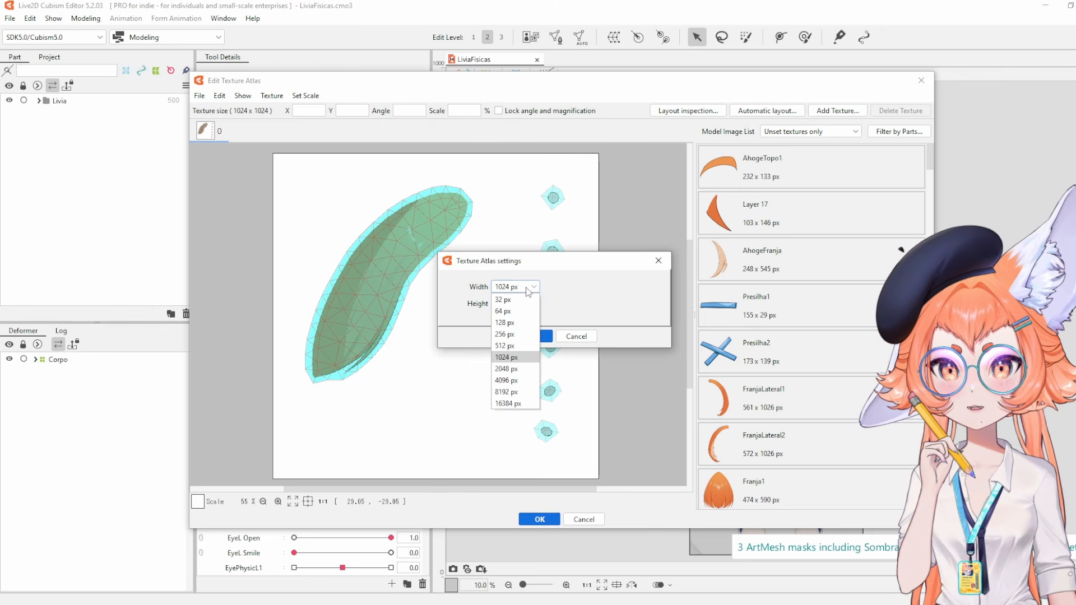
pyautogui.click(528, 289)
pyautogui.click(534, 287)
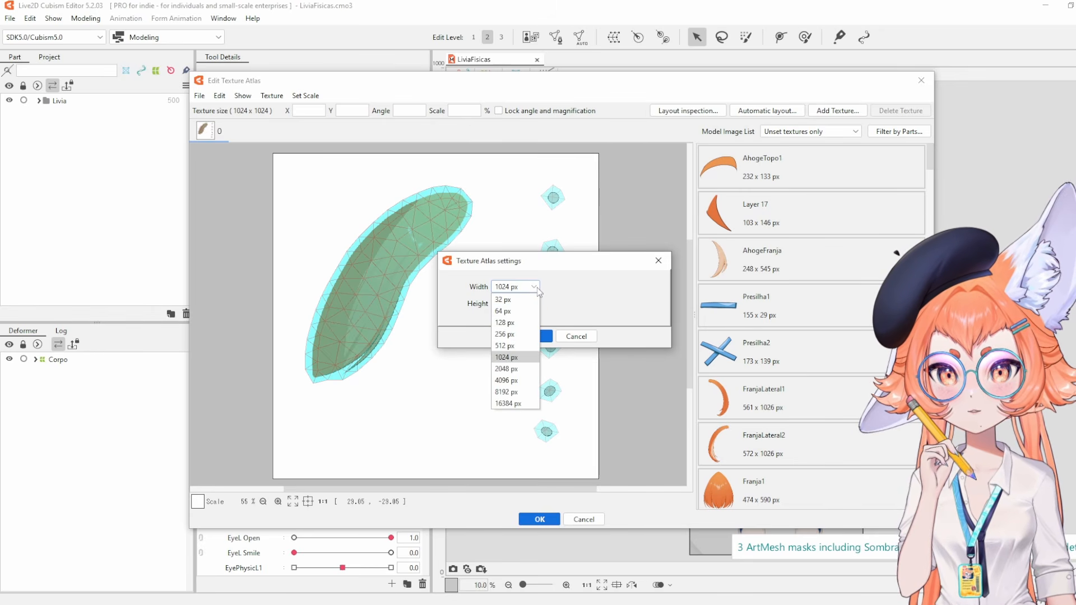
pyautogui.click(515, 381)
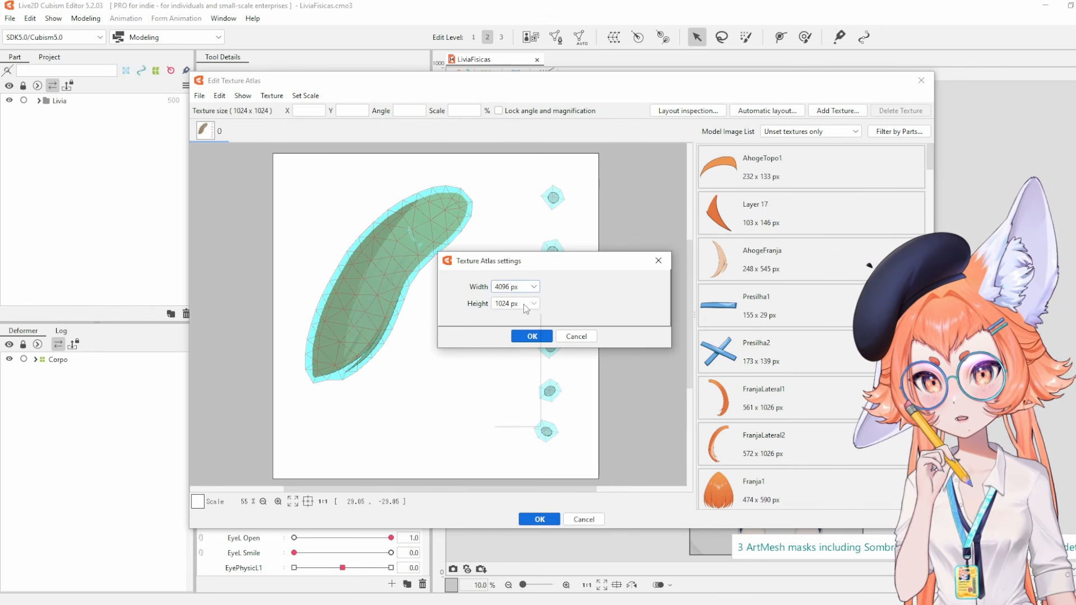
pyautogui.click(526, 304)
pyautogui.click(515, 395)
pyautogui.click(532, 336)
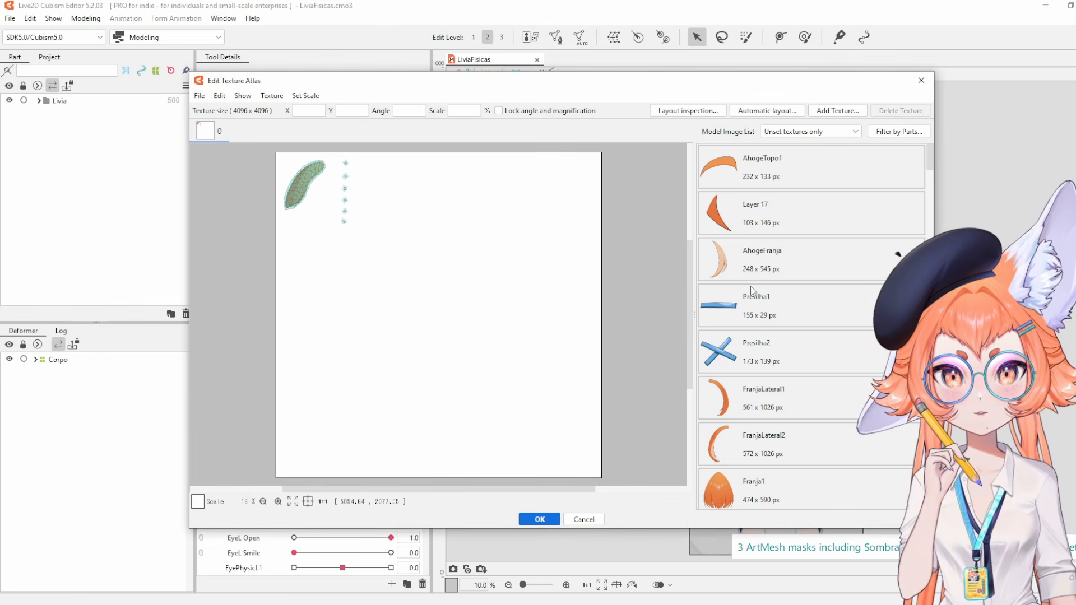
# Select every part left on the 4096 x 4096 texture and delete it.
pyautogui.moveTo(439, 275); pyautogui.dragTo(304, 189)
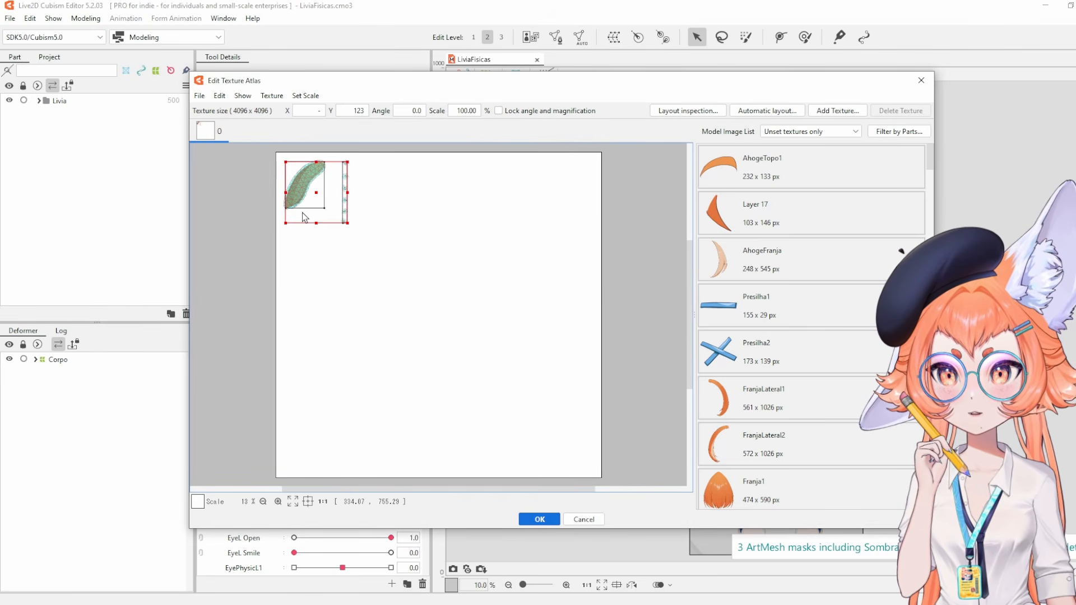
pyautogui.click(402, 279)
pyautogui.moveTo(498, 376); pyautogui.dragTo(281, 151)
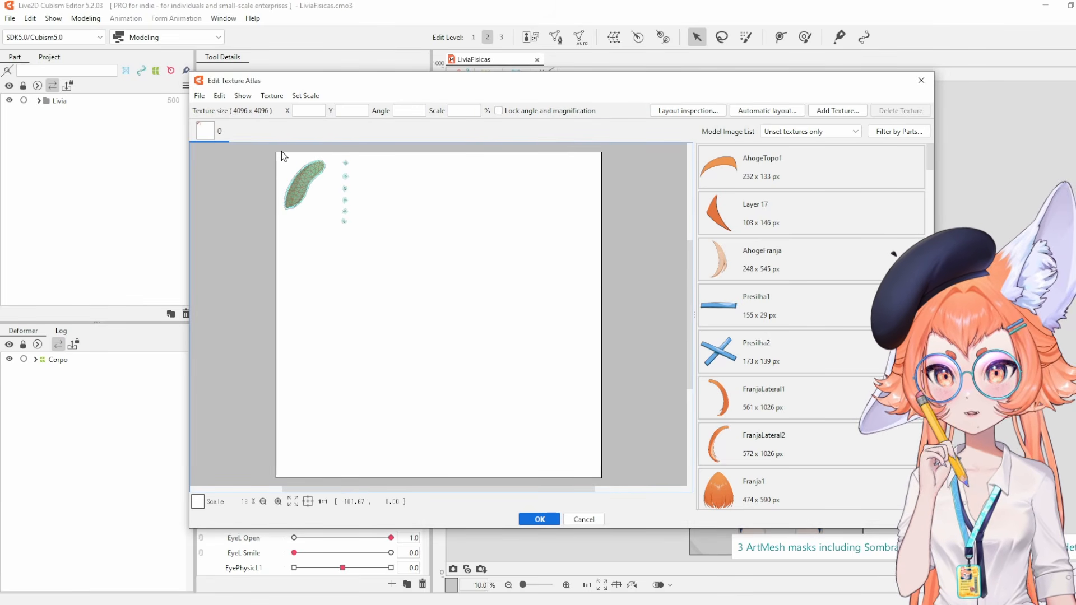
pyautogui.press('Delete')
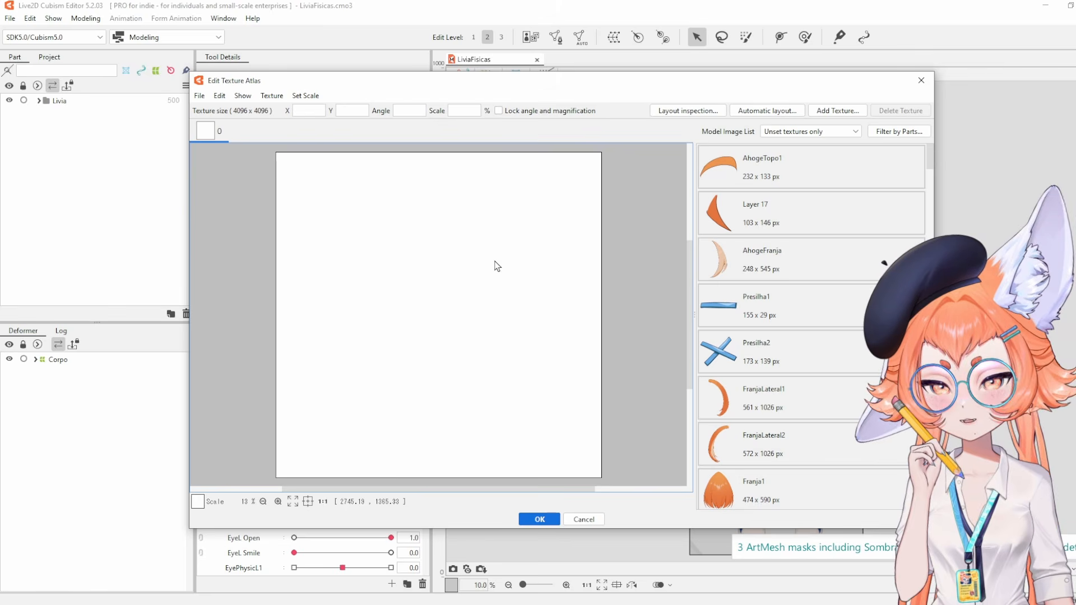
# Select the unset model images from BlushD through RostoCor and place them on the texture atlas.
pyautogui.scroll(-2, 926, 171)
pyautogui.moveTo(925, 171); pyautogui.dragTo(927, 190)
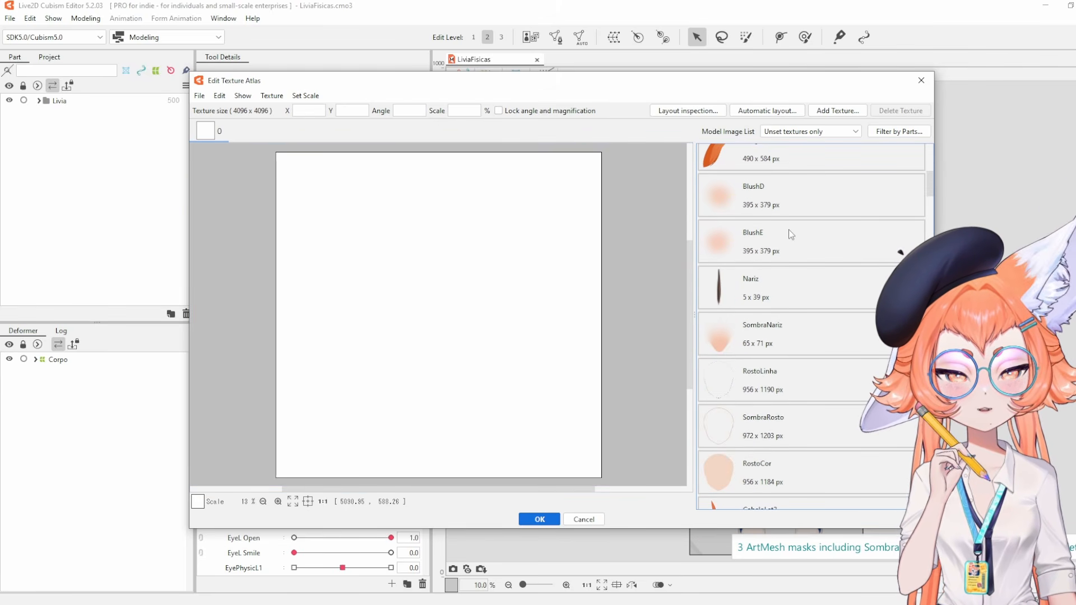
pyautogui.scroll(5, 787, 202)
pyautogui.scroll(-5, 780, 211)
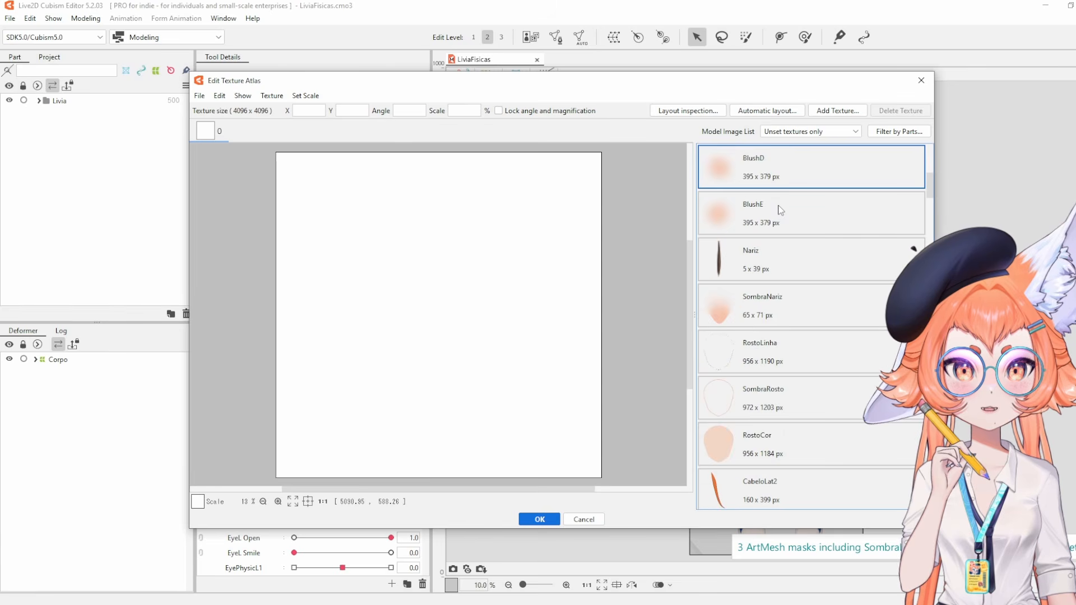
pyautogui.scroll(1, 794, 205)
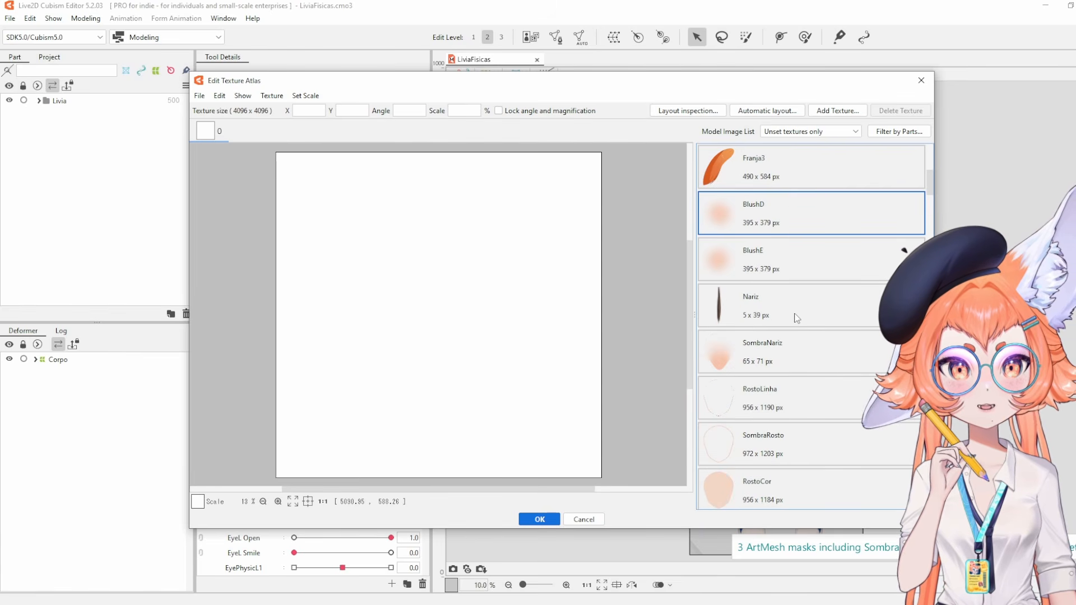
pyautogui.scroll(-1, 760, 320)
pyautogui.rightClick(784, 280)
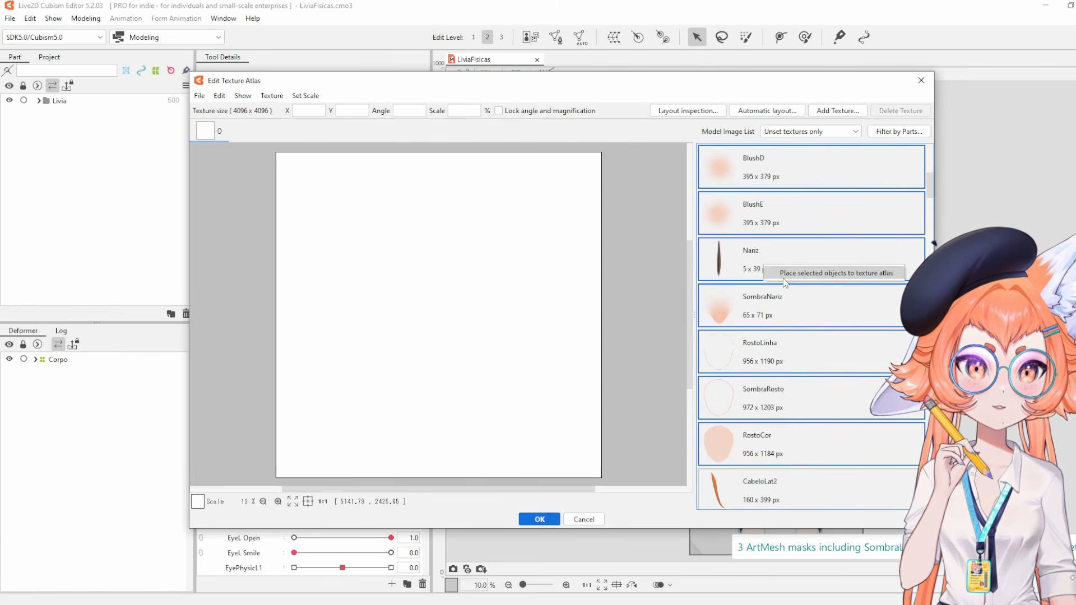
pyautogui.click(813, 274)
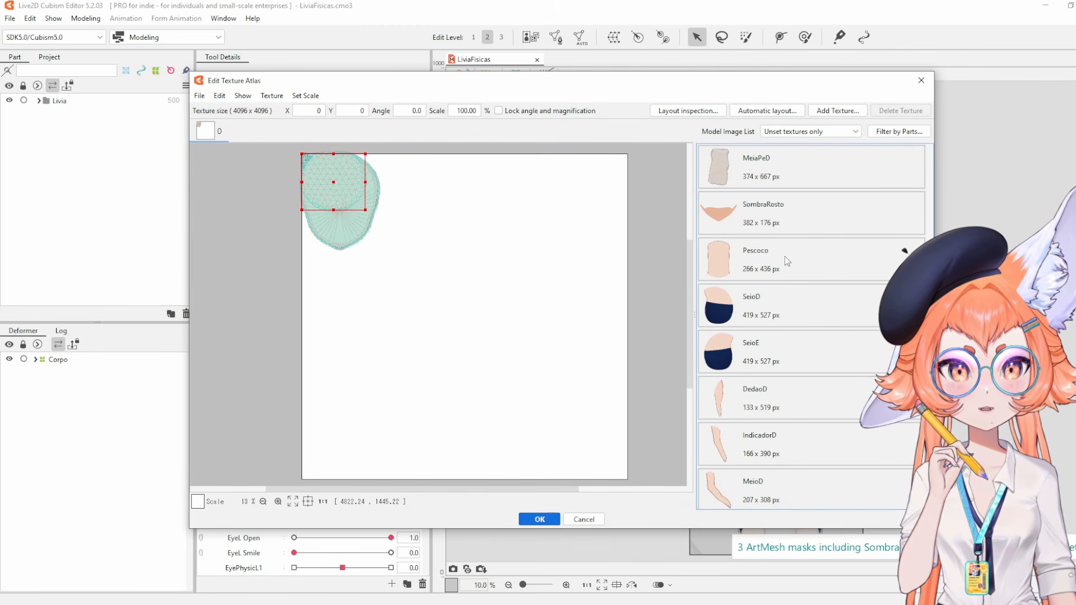
# Add the 382 x 176 px SombraRosto and the Pescoco model images to the texture one at a time.
pyautogui.click(829, 206)
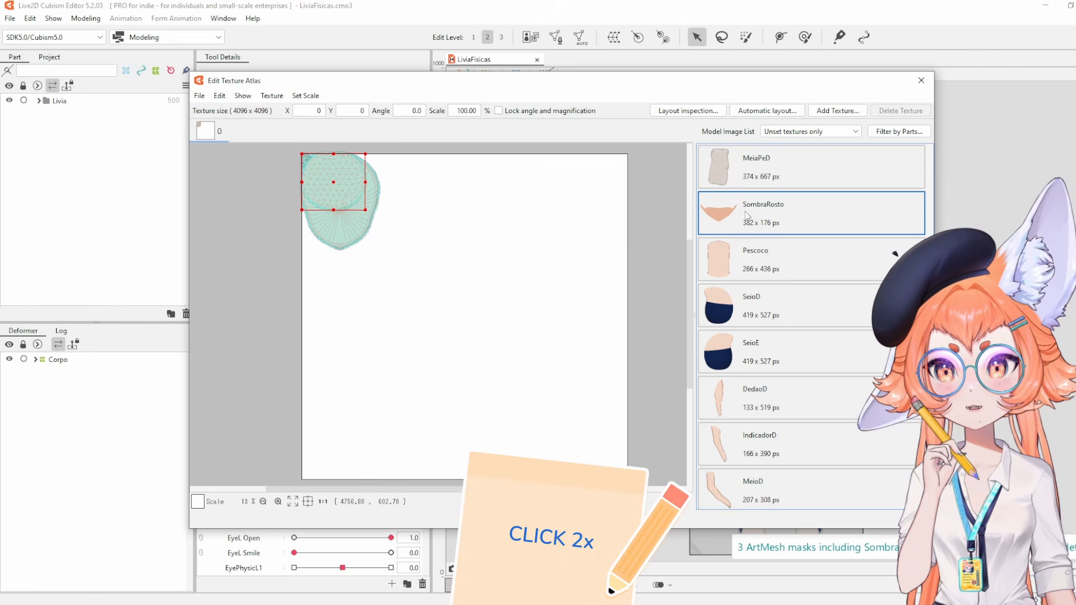
pyautogui.click(798, 244)
pyautogui.doubleClick(796, 222)
pyautogui.doubleClick(776, 221)
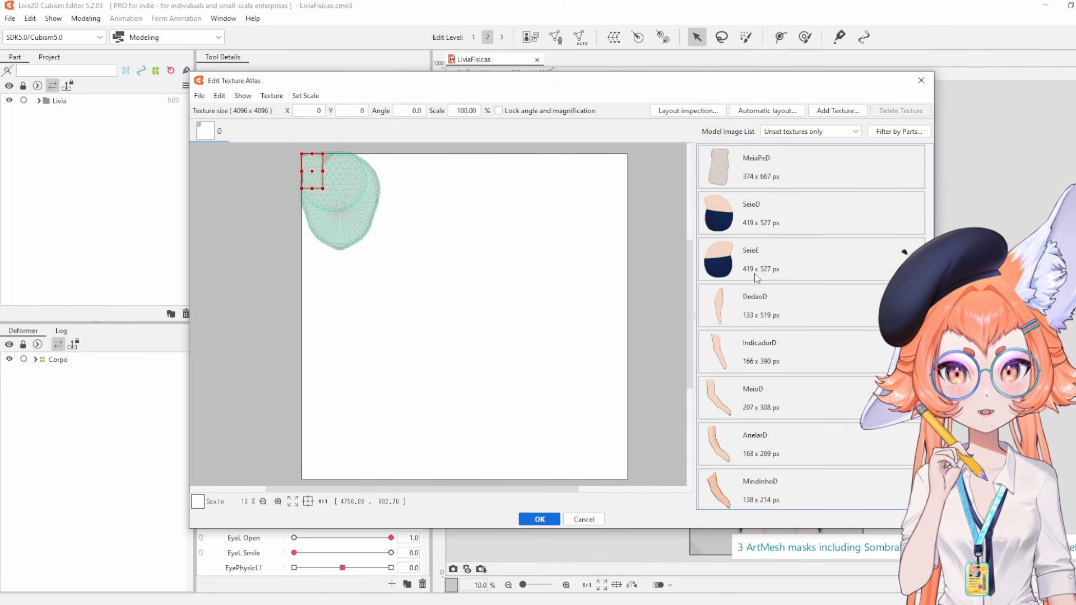
# Select the unset model images from SeioD through CanelaD and place them together on the texture.
pyautogui.scroll(-3, 755, 274)
pyautogui.scroll(3, 755, 274)
pyautogui.click(761, 210)
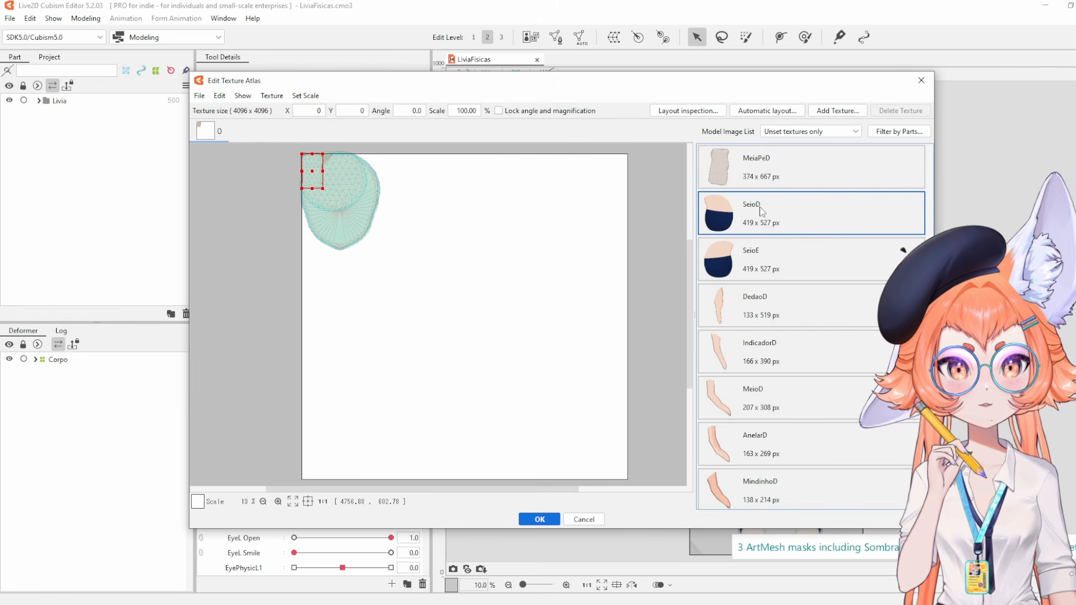
pyautogui.scroll(-3, 784, 296)
pyautogui.scroll(-4, 790, 300)
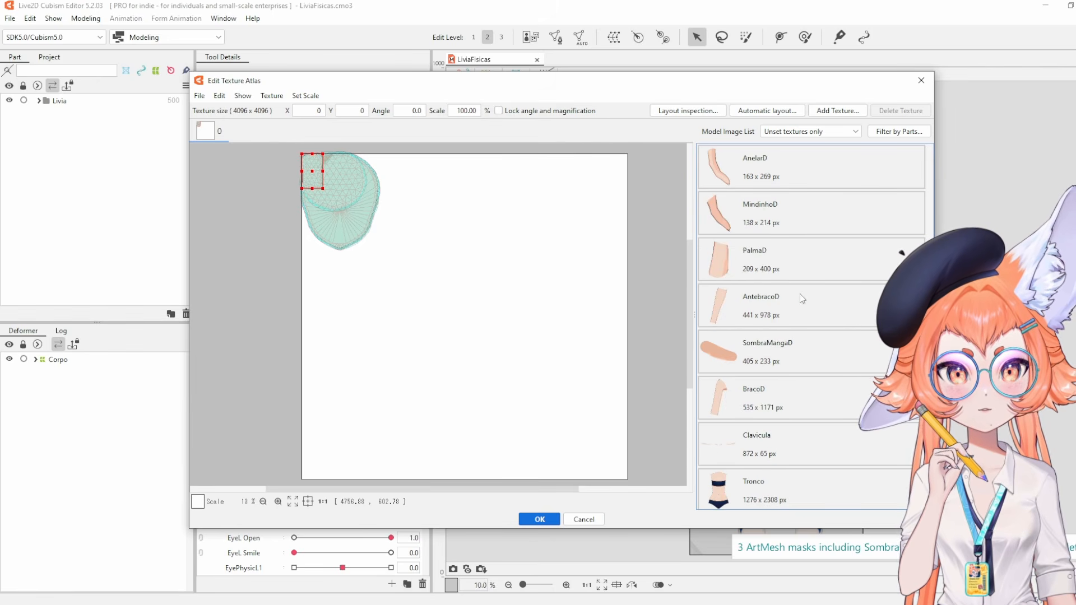
pyautogui.scroll(-1, 795, 307)
pyautogui.scroll(-6, 776, 301)
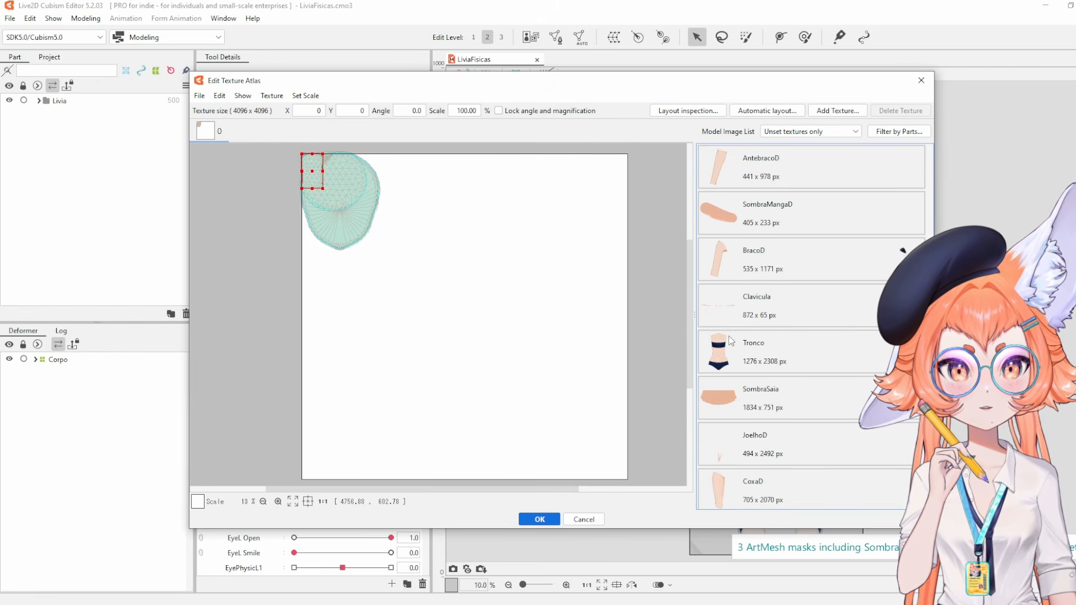
pyautogui.scroll(-2, 757, 378)
pyautogui.keyDown('shift'); pyautogui.click(751, 310); pyautogui.keyUp('shift')
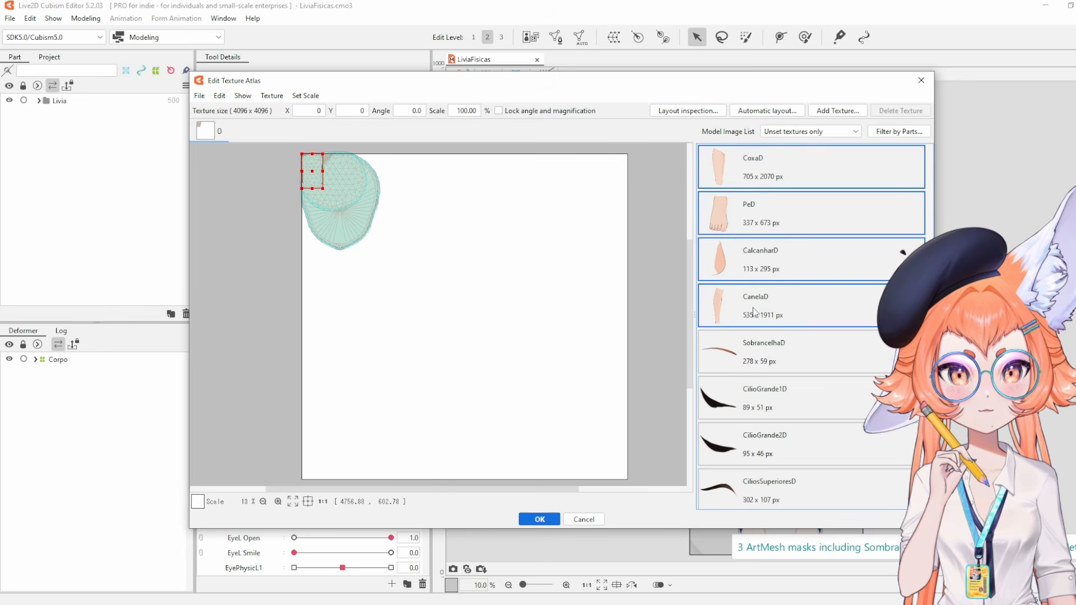
pyautogui.moveTo(752, 310); pyautogui.dragTo(457, 336)
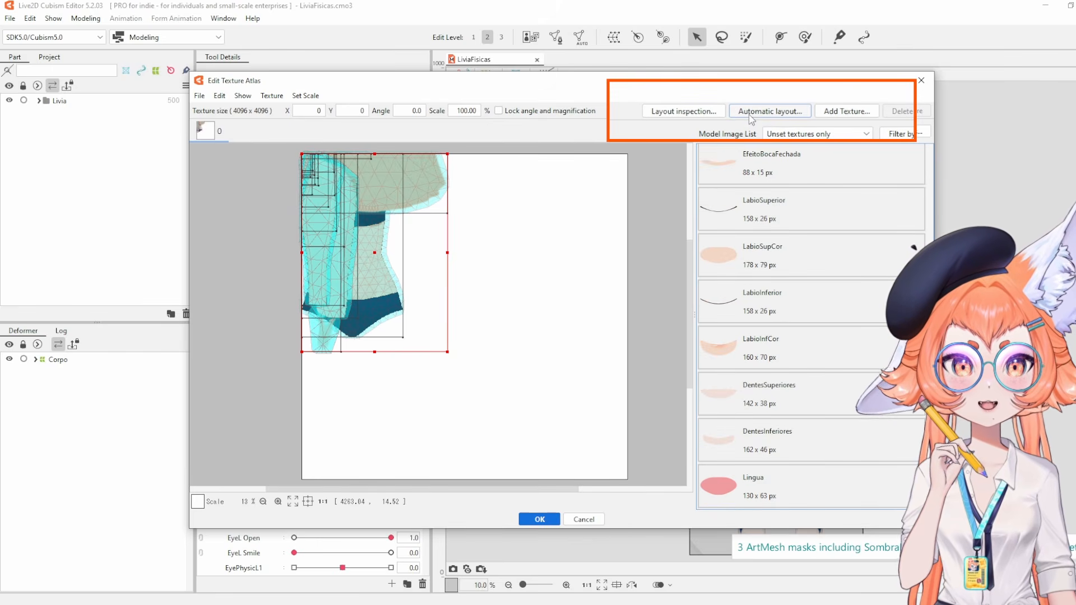
# Run the automatic layout on the model images with a 10 px margin, a user-specified 100% scale and rotations allowed.
pyautogui.click(751, 111)
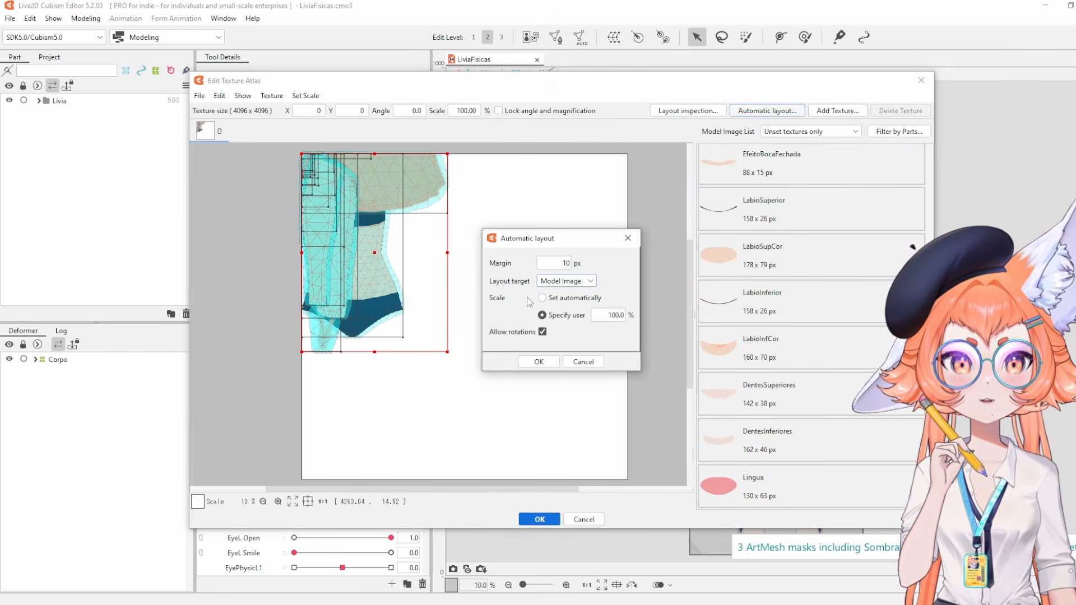
pyautogui.click(533, 363)
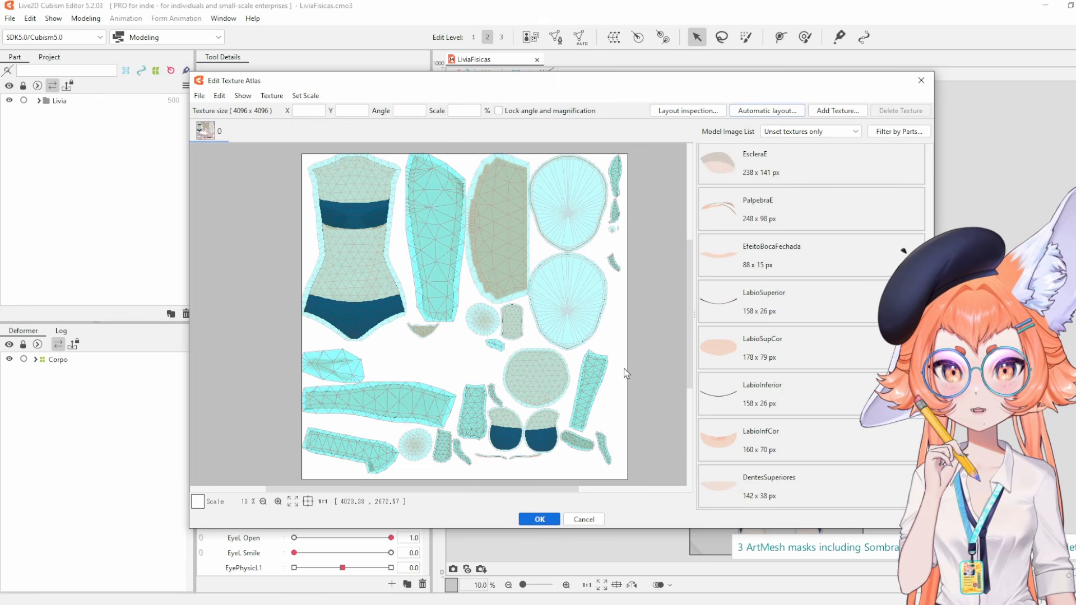
# Examine the boundary between the SombraSaia mesh and the neighbouring face mesh on the texture for overlap.
pyautogui.scroll(10, 789, 356)
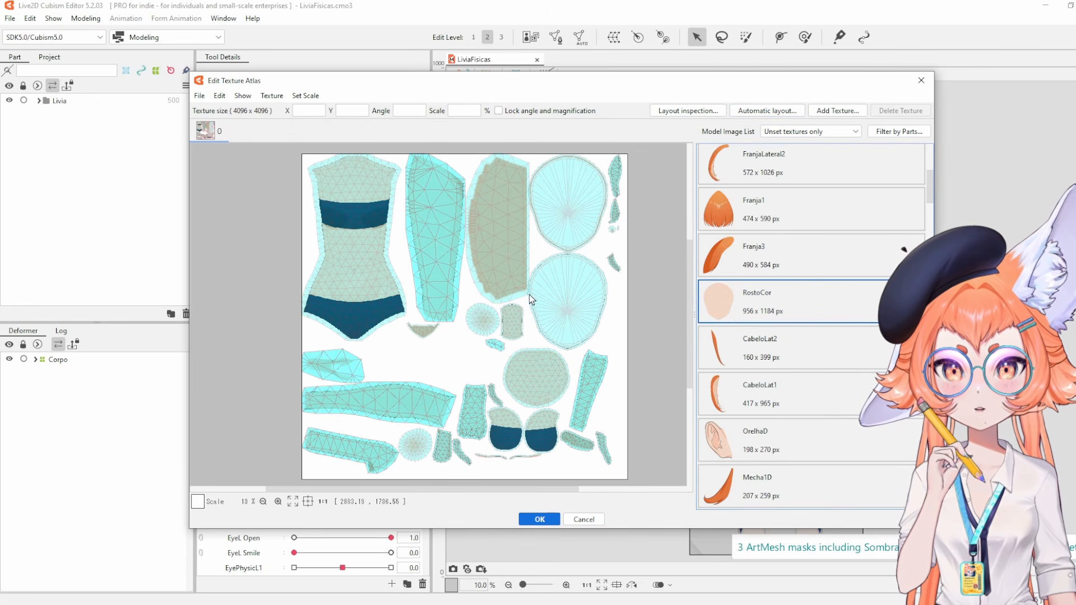
pyautogui.scroll(10, 526, 288)
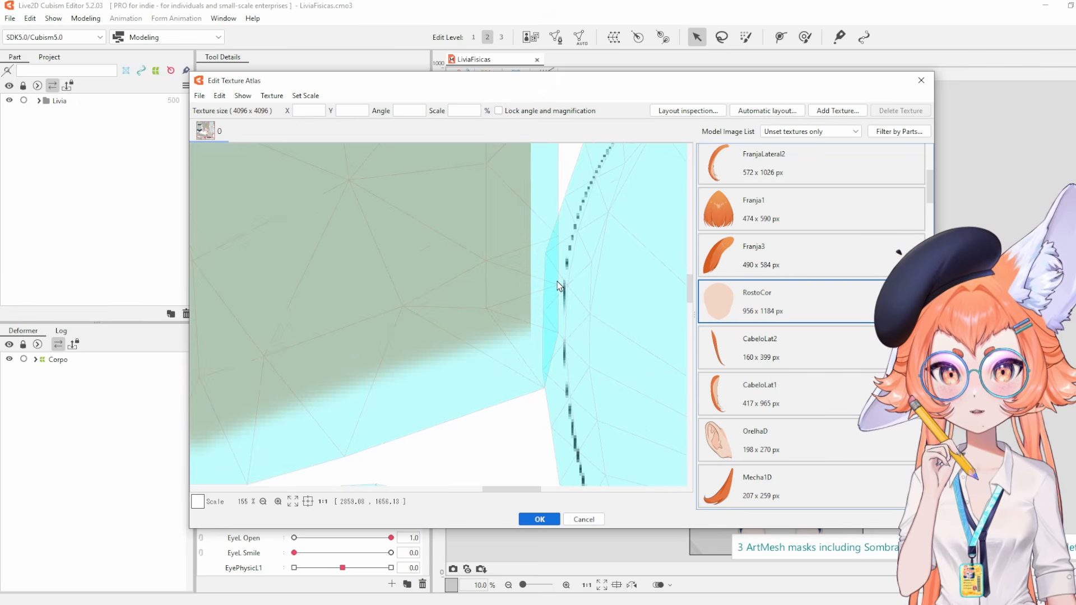
pyautogui.scroll(-5, 557, 281)
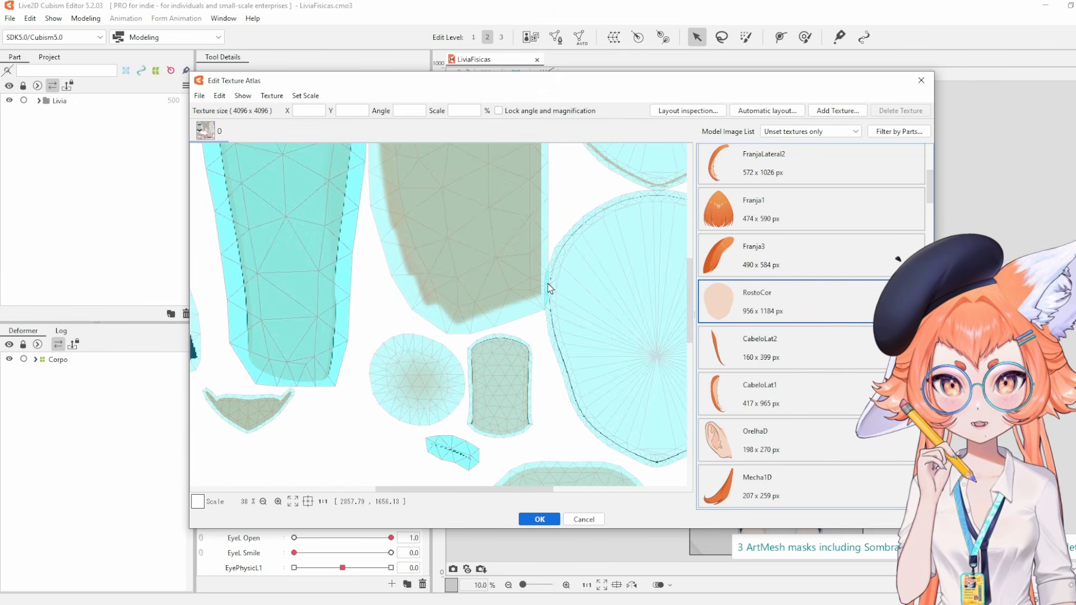
pyautogui.scroll(7, 544, 284)
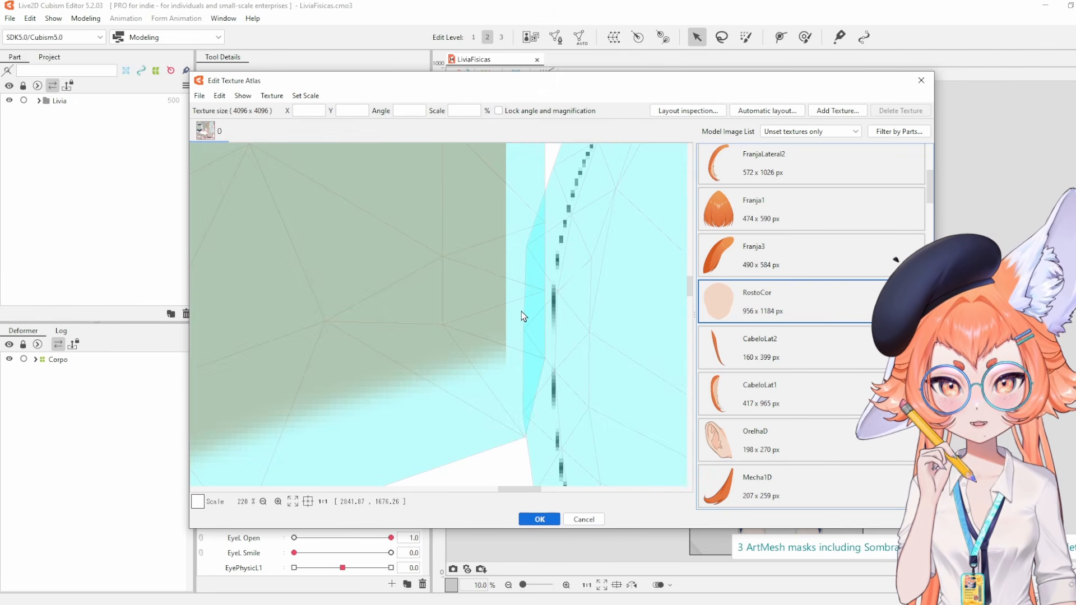
pyautogui.scroll(-5, 522, 317)
pyautogui.scroll(2, 504, 302)
pyautogui.scroll(-2, 506, 330)
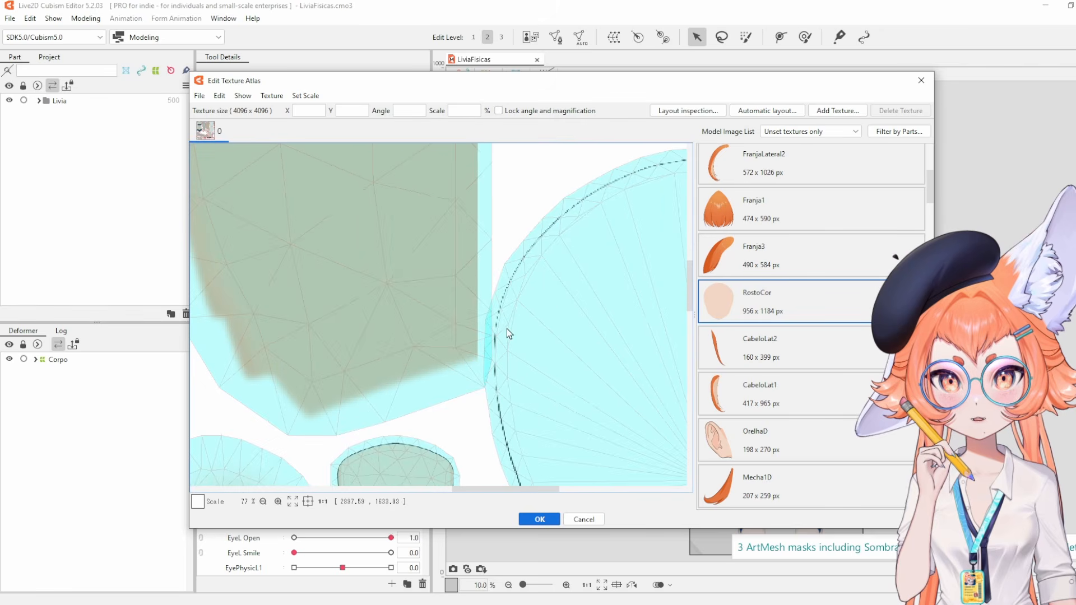
pyautogui.scroll(-6, 527, 236)
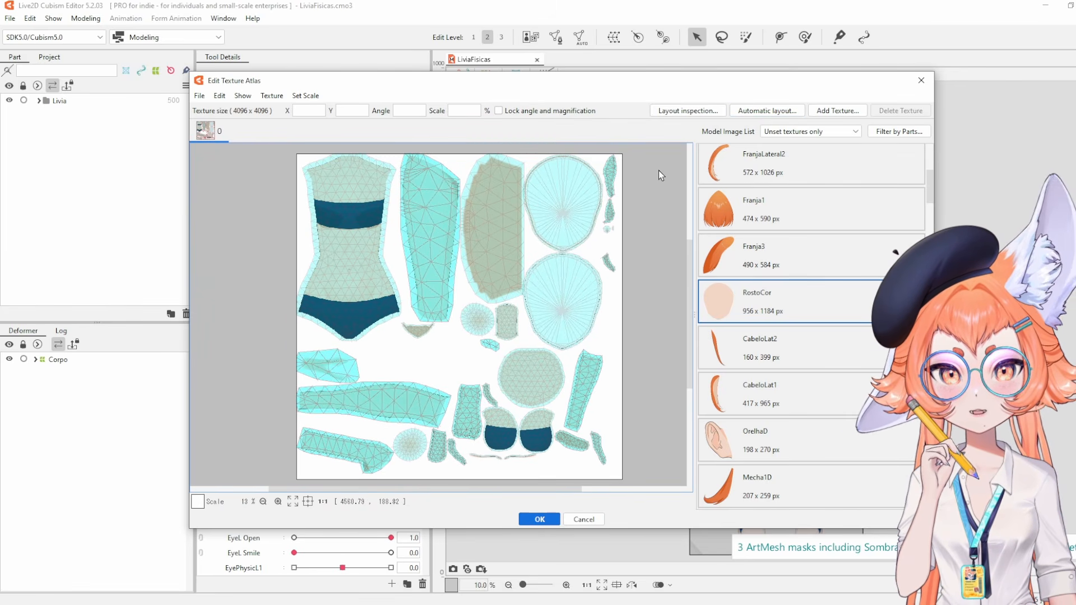
# Try adjusting the two face images on the texture by hand, and undo the change.
pyautogui.scroll(4, 580, 194)
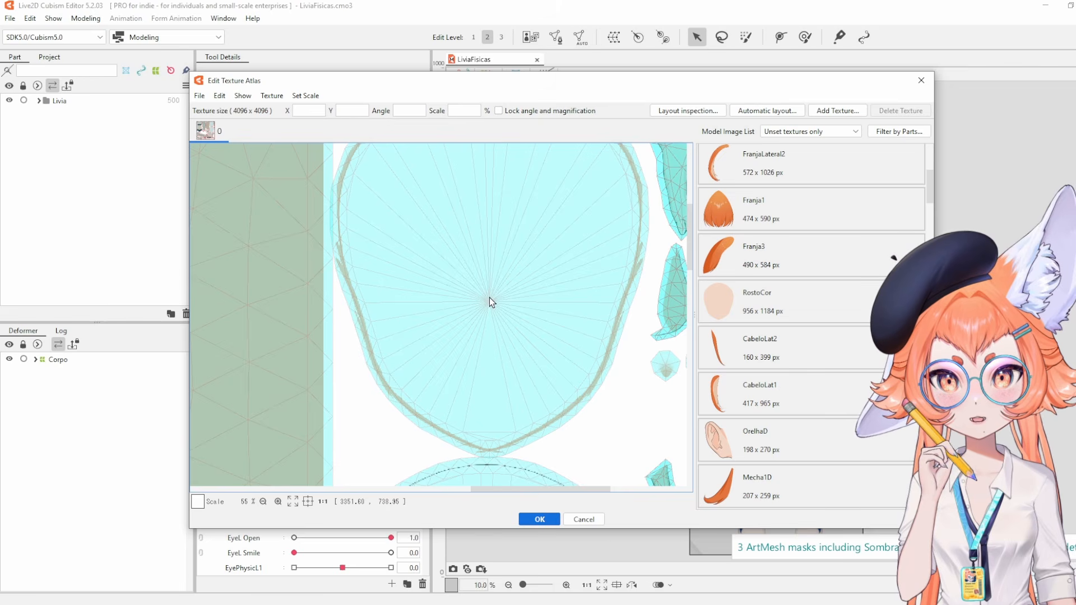
pyautogui.moveTo(625, 454); pyautogui.dragTo(610, 268)
pyautogui.scroll(-3, 505, 327)
pyautogui.scroll(-1, 534, 299)
pyautogui.hotkey('ctrl', 'z')
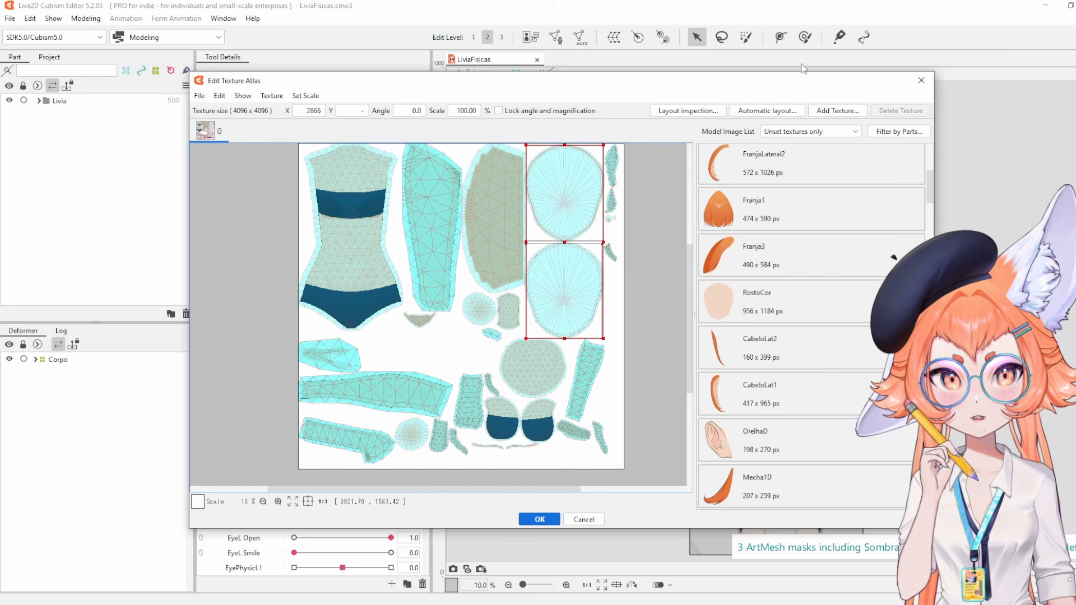
# Rerun the automatic layout with a larger margin, keeping the user-specified 100% scale and allowed rotations.
pyautogui.click(789, 111)
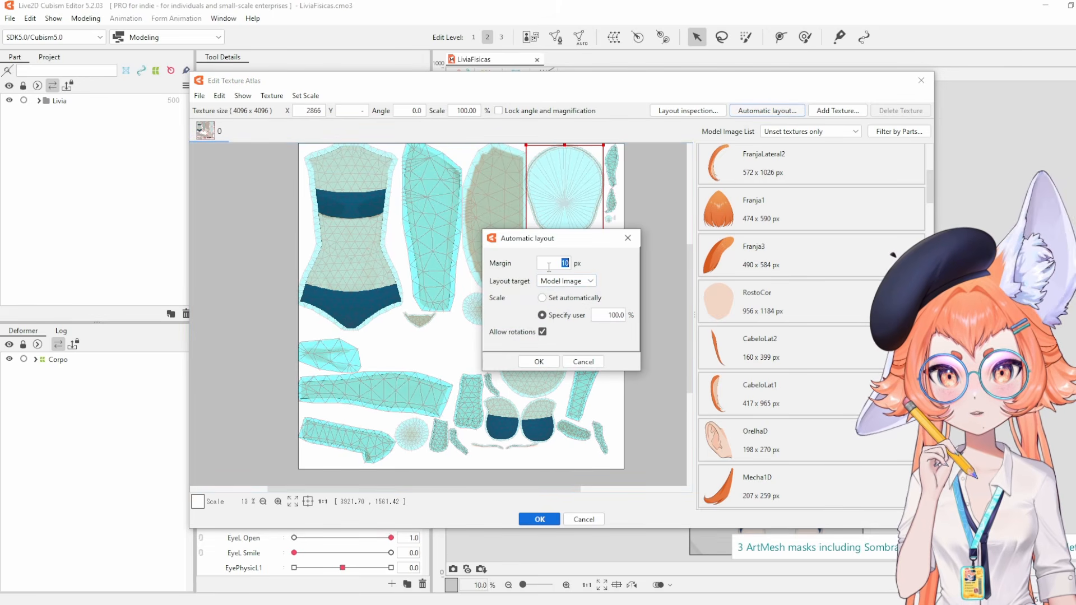
pyautogui.click(557, 359)
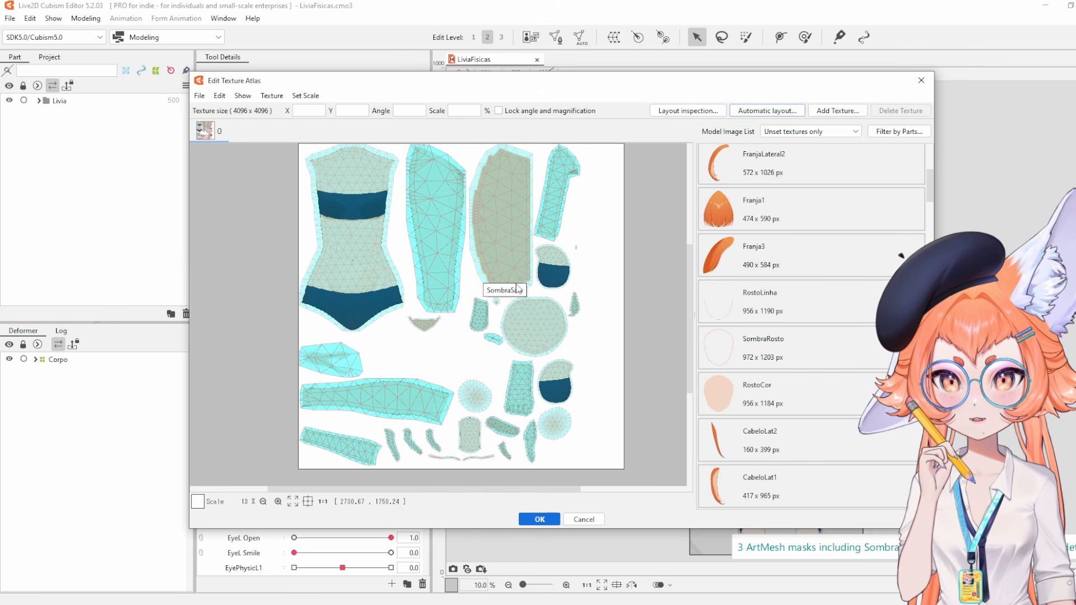
pyautogui.click(555, 424)
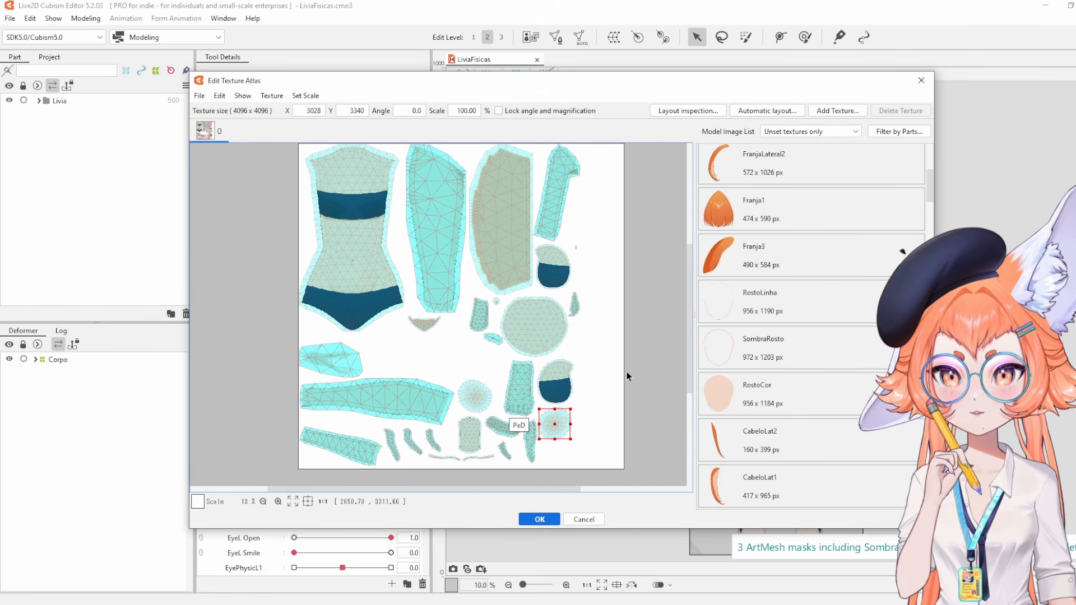
# Remove the small triangular image below the second large piece and the BlushD and BlushE images from the body texture.
pyautogui.click(637, 381)
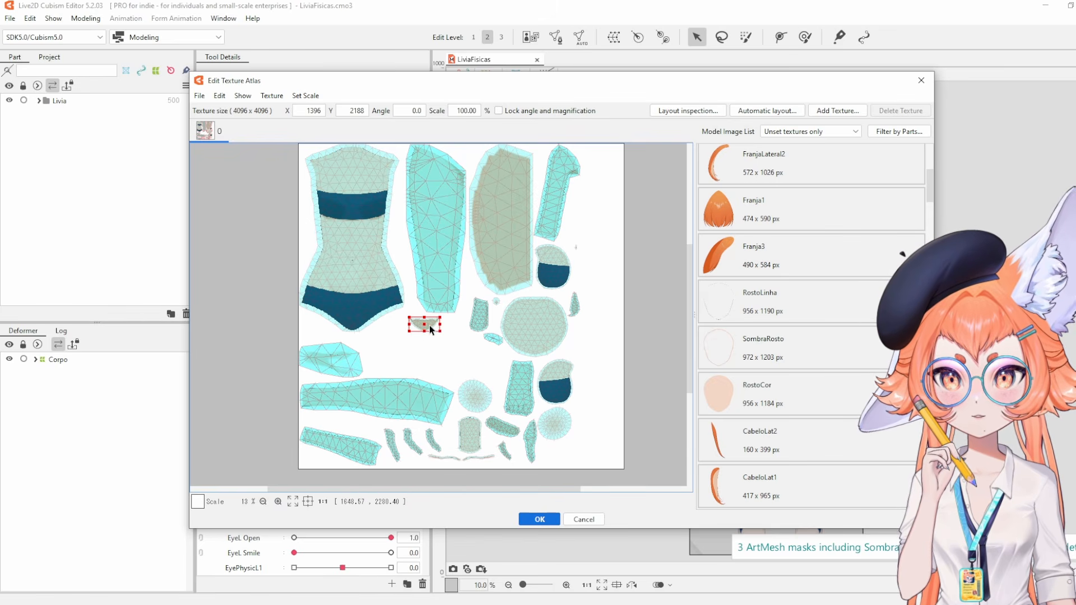
pyautogui.click(445, 356)
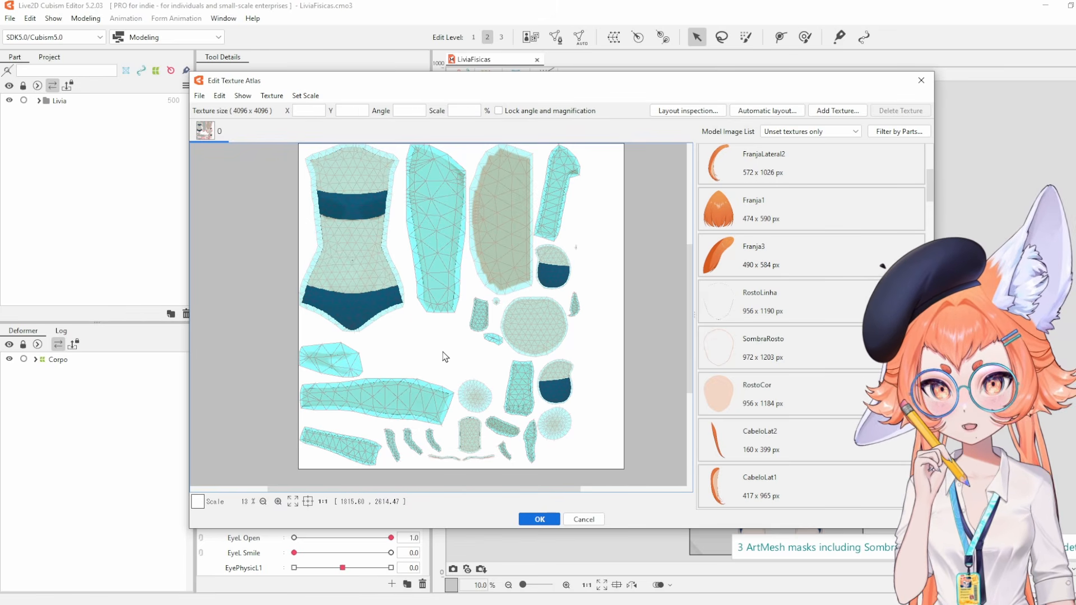
pyautogui.click(476, 396)
pyautogui.press('Delete')
pyautogui.click(563, 427)
pyautogui.press('Delete')
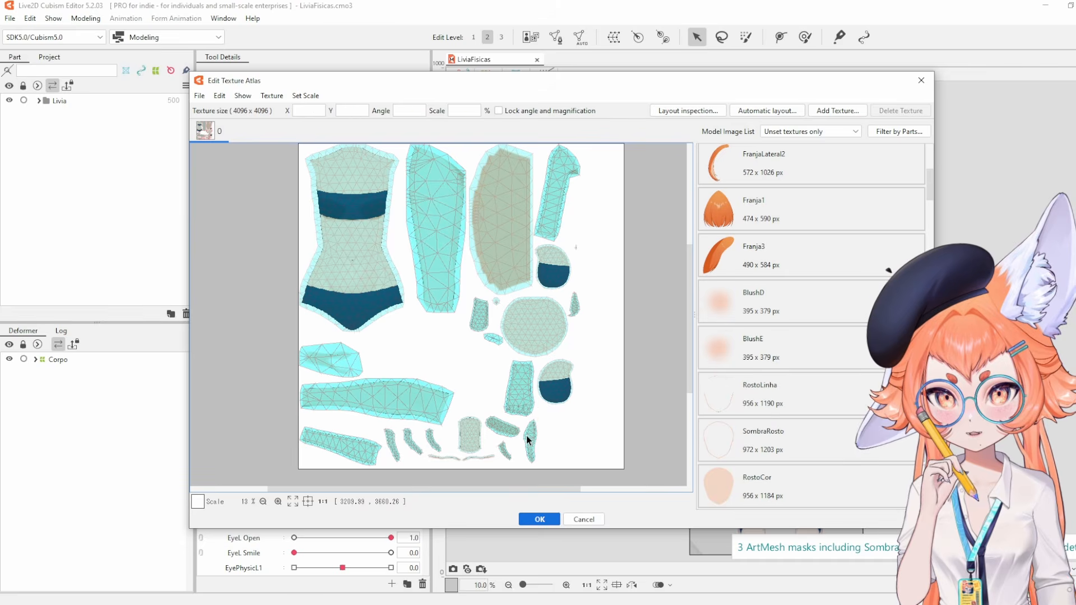
pyautogui.scroll(4, 518, 443)
pyautogui.scroll(2, 479, 229)
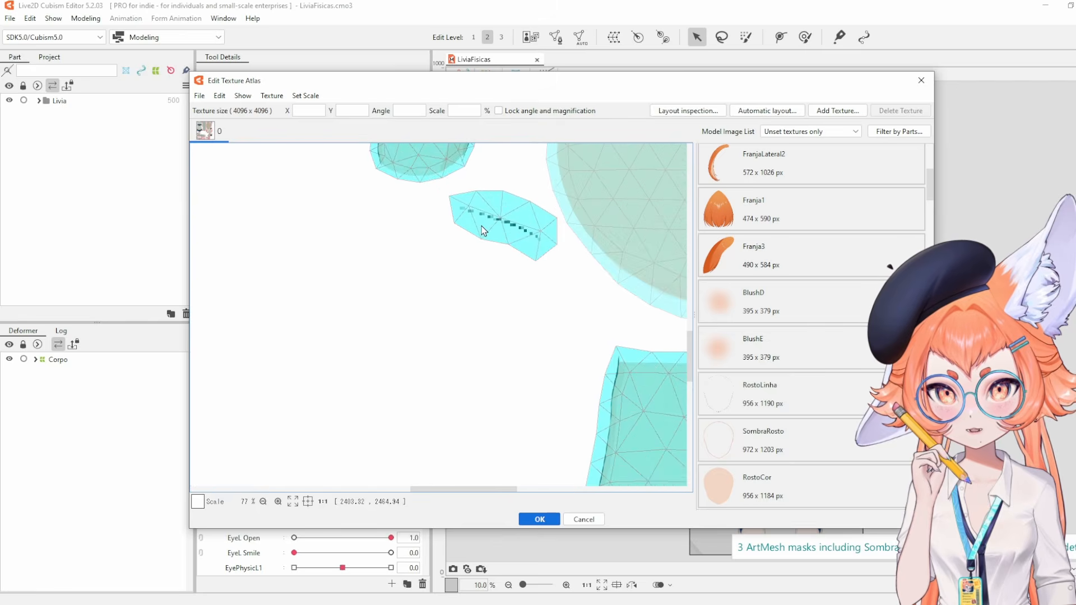
pyautogui.scroll(-4, 481, 227)
pyautogui.scroll(4, 503, 375)
pyautogui.scroll(-5, 502, 375)
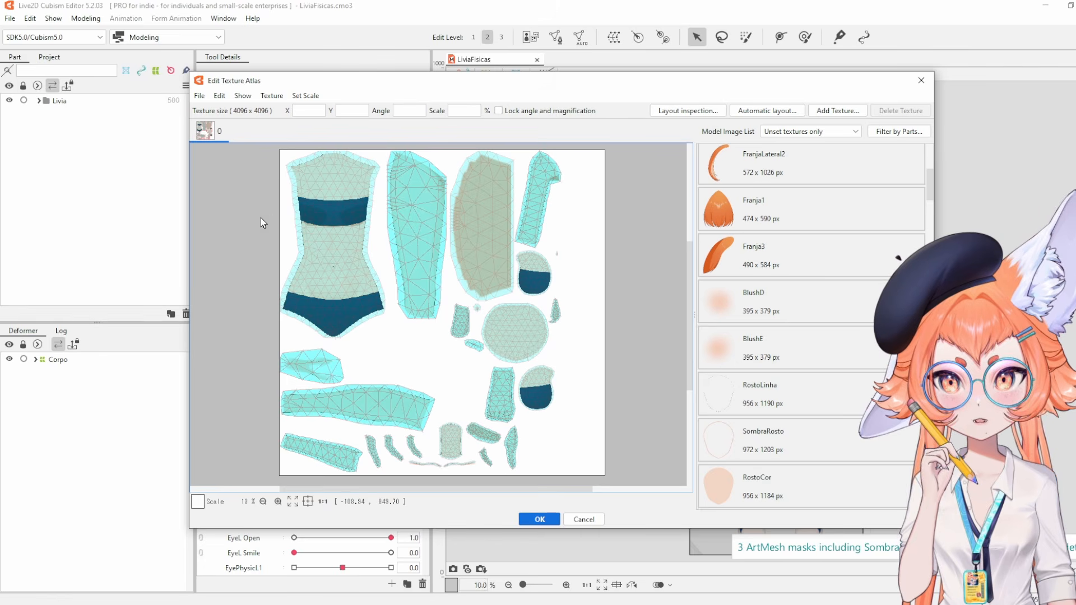
# Rename the first texture as Corpo.
pyautogui.rightClick(215, 133)
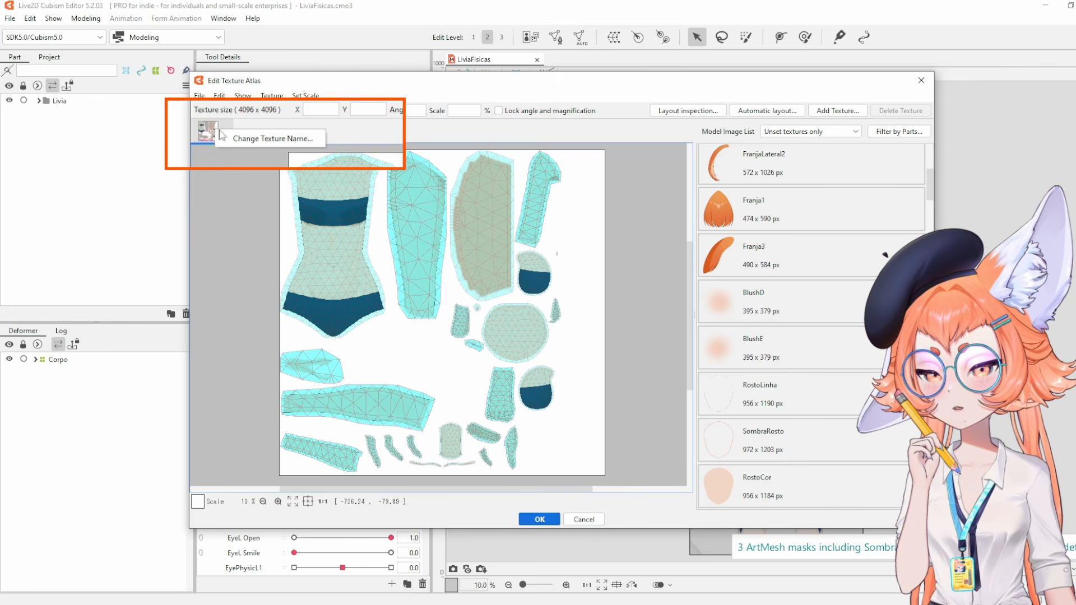
pyautogui.click(264, 138)
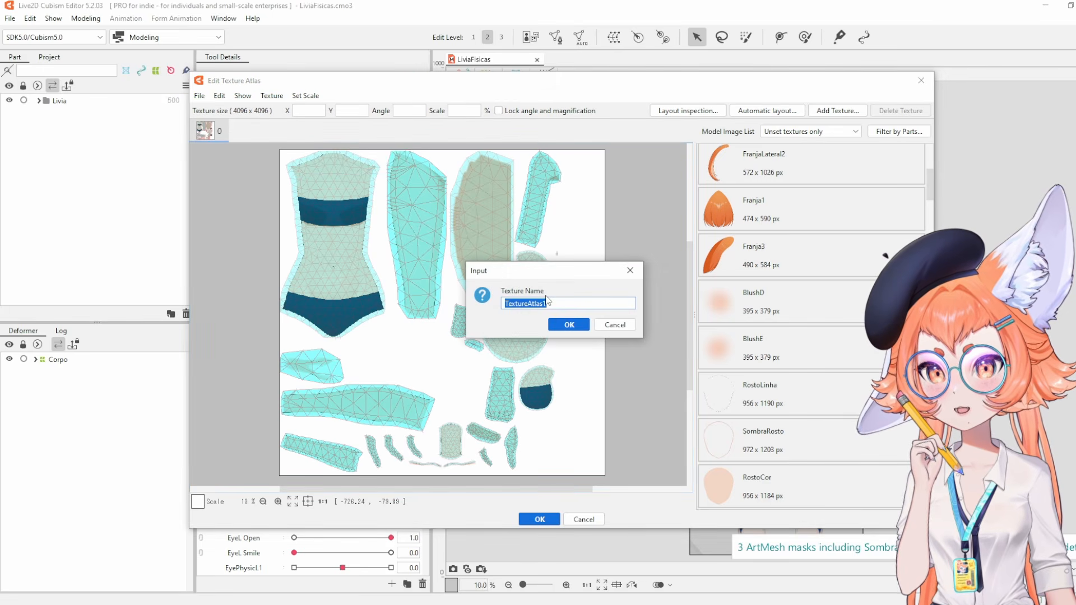
pyautogui.write('Corpo')
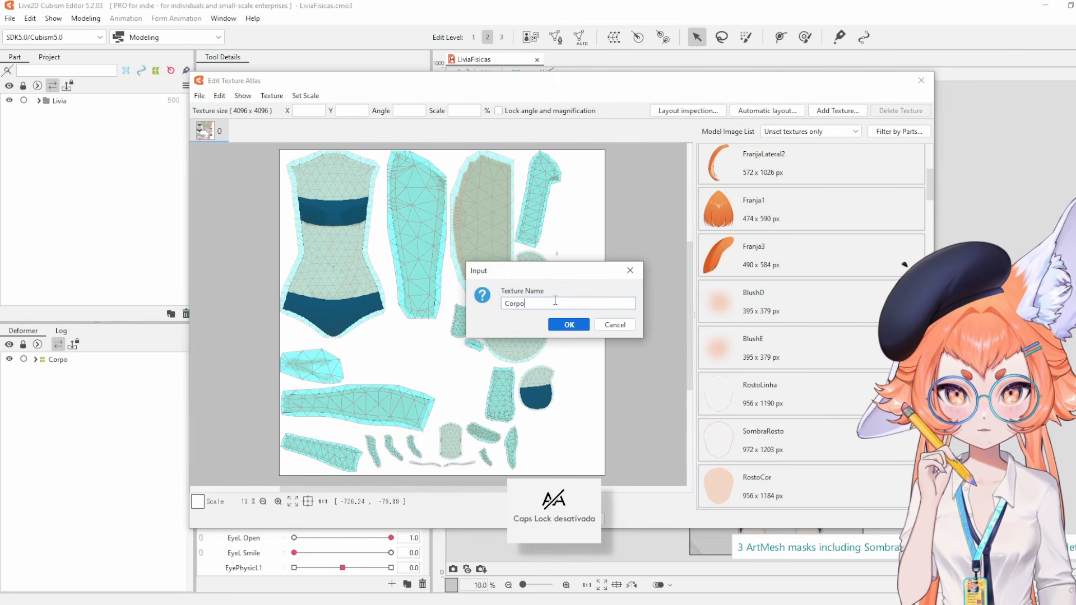
pyautogui.press('Return')
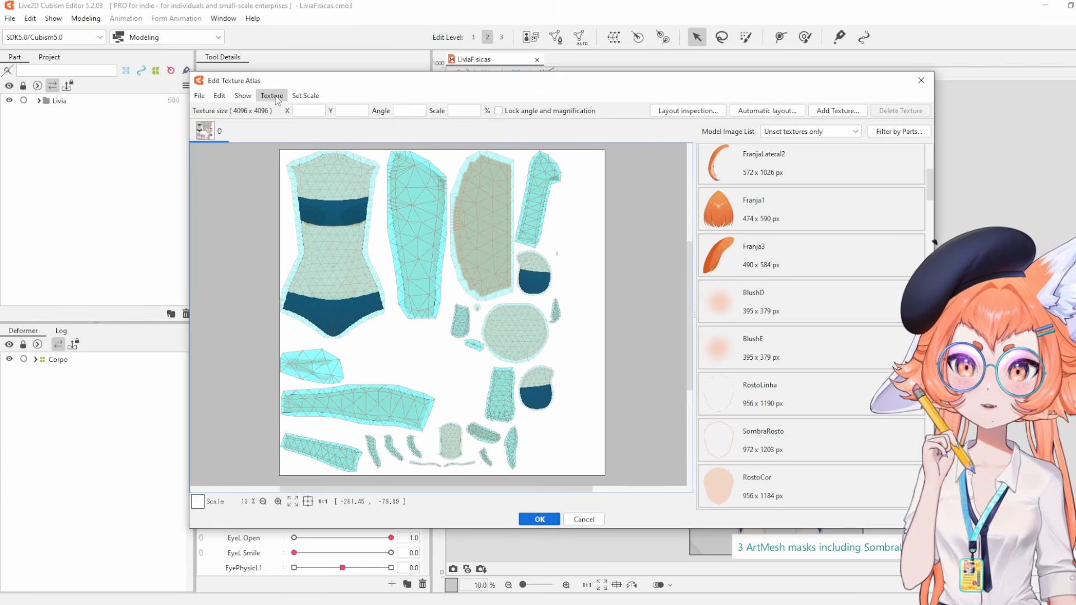
# Add a second 4096 x 4096 px texture named Rosto to the atlas.
pyautogui.click(273, 96)
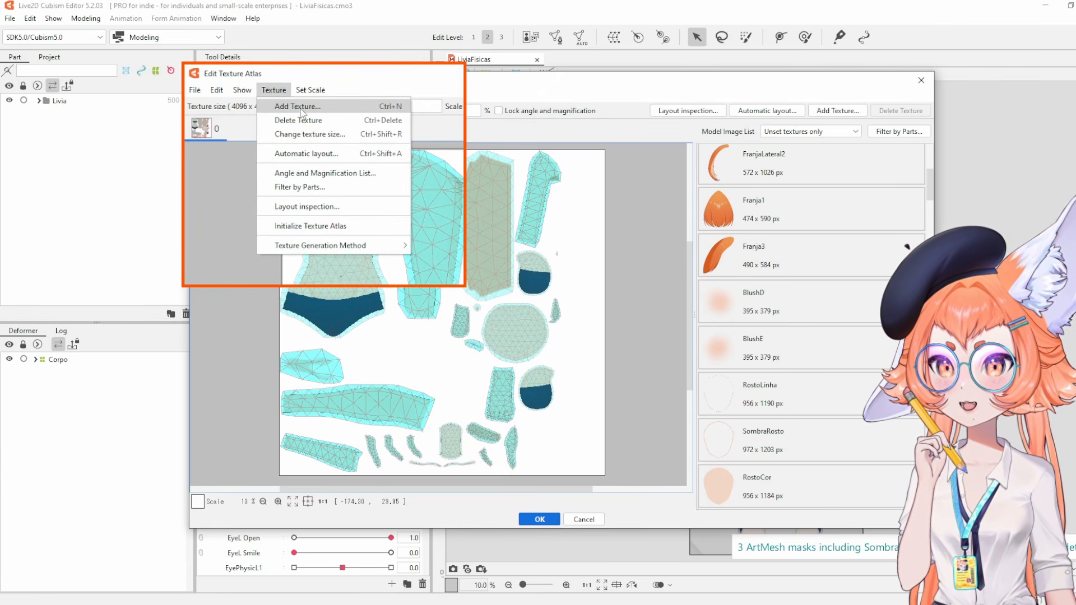
pyautogui.click(297, 110)
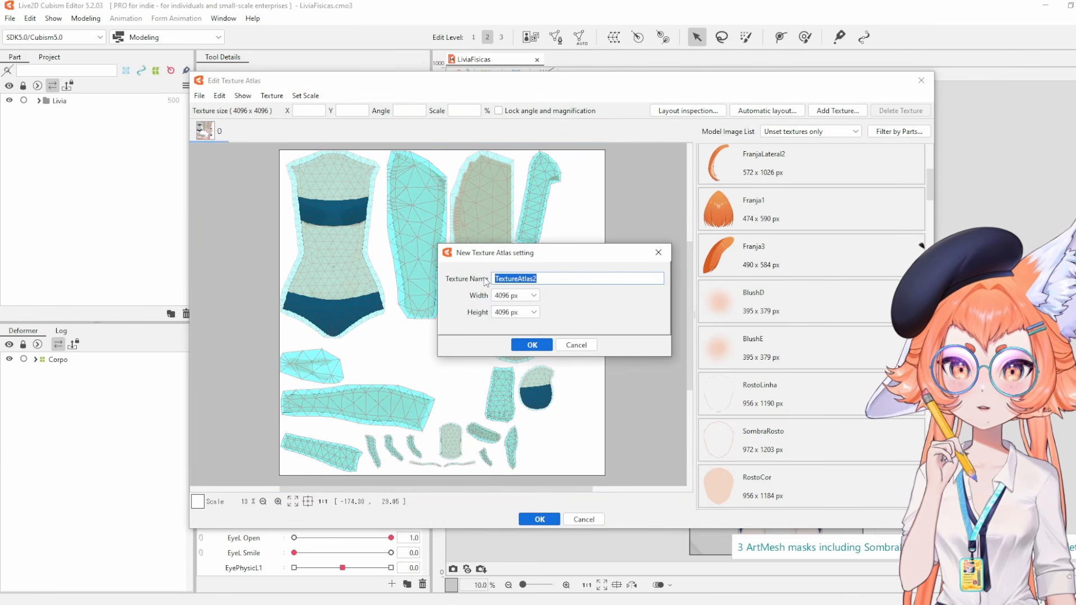
pyautogui.write('Rosto')
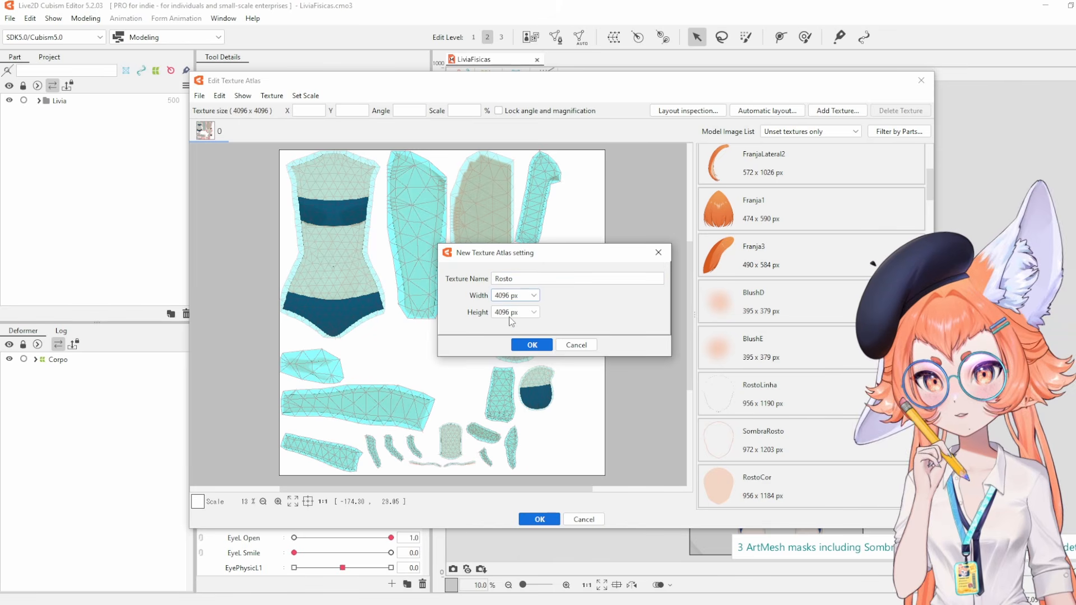
pyautogui.click(532, 344)
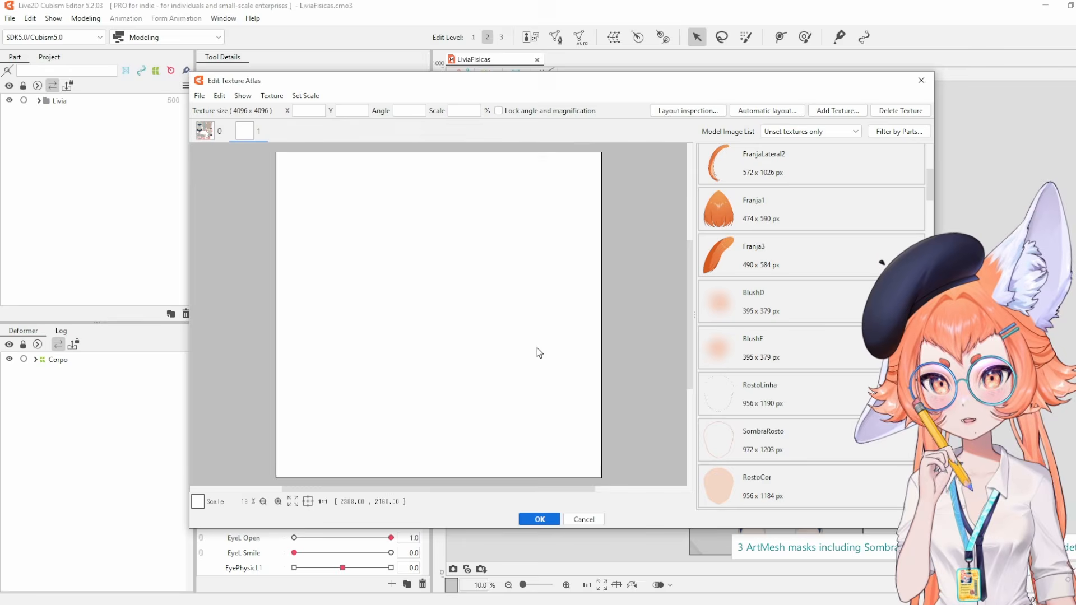
# Place the face images on the Rosto texture, including BlushD, BlushE, RostoLinha, SombraRosto, RostoCor and the lip images.
pyautogui.scroll(5, 756, 96)
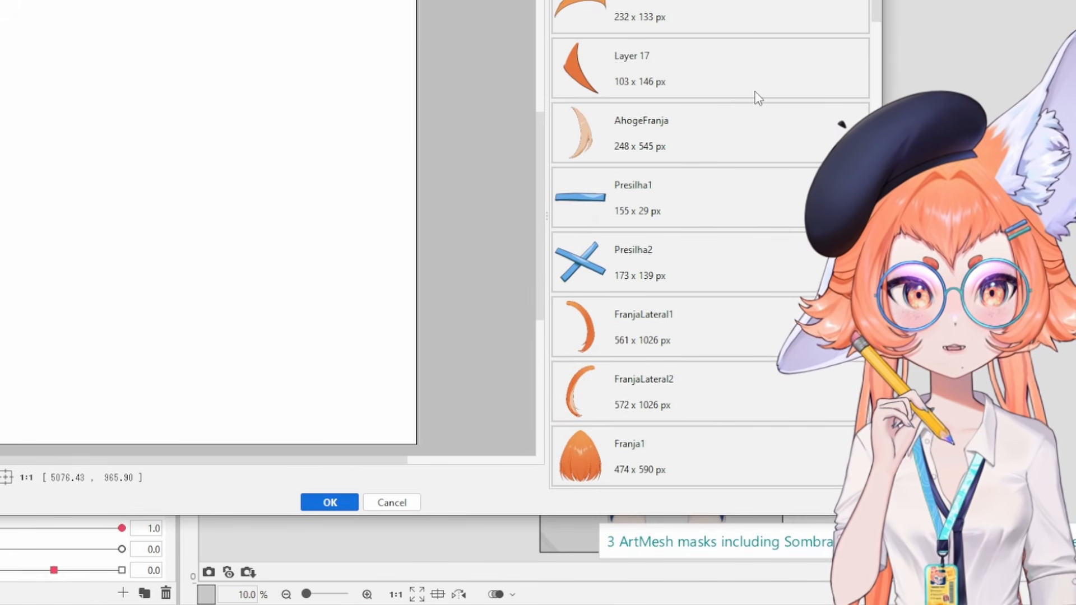
pyautogui.scroll(-2, 758, 98)
pyautogui.scroll(-6, 757, 99)
pyautogui.scroll(-3, 692, 266)
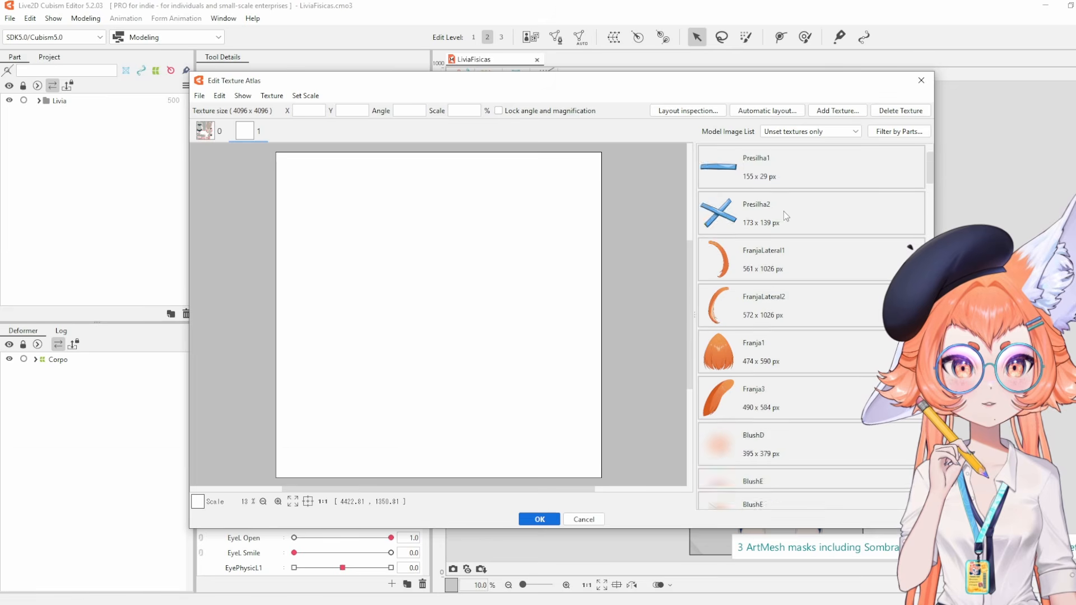
pyautogui.scroll(-4, 783, 211)
pyautogui.click(784, 268)
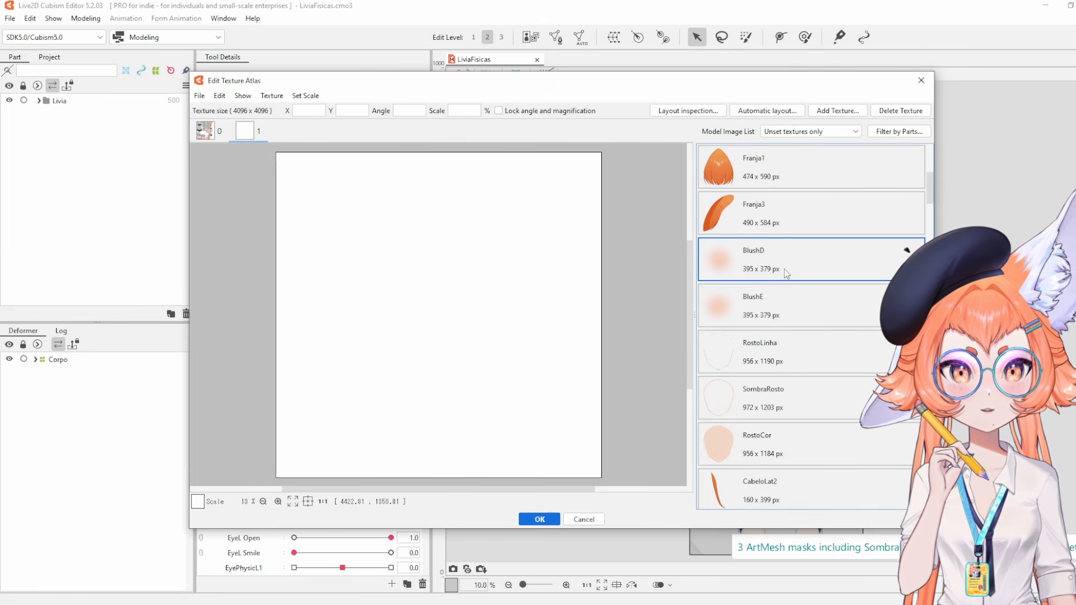
pyautogui.scroll(-1, 773, 283)
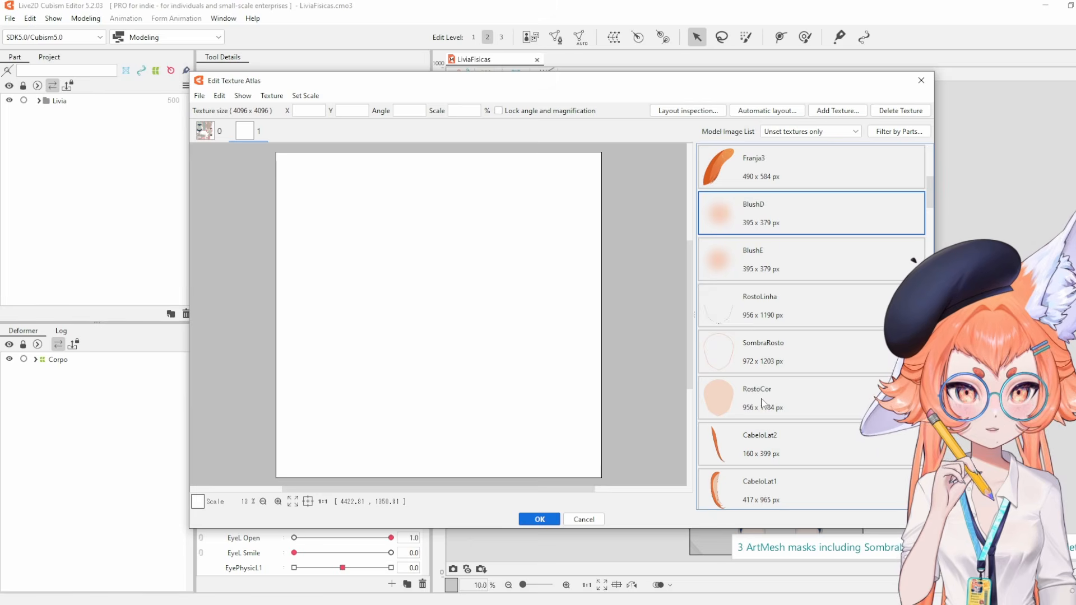
pyautogui.doubleClick(753, 417)
pyautogui.scroll(1, 768, 219)
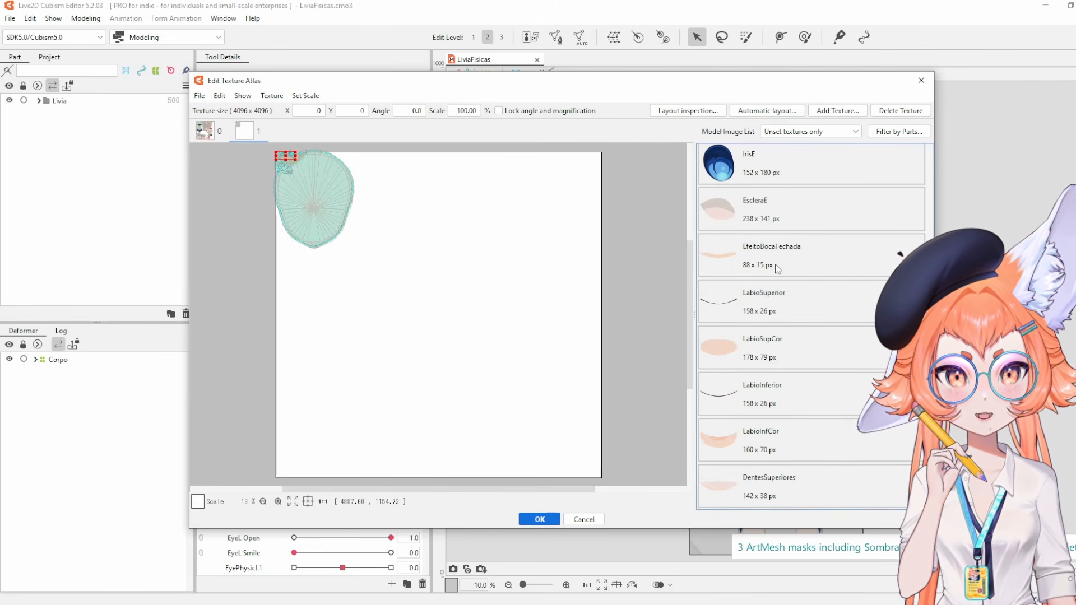
pyautogui.scroll(2, 778, 269)
# Run the automatic layout on the Rosto model images with a 20 px margin, a user-specified 100% scale and rotations allowed.
pyautogui.click(766, 110)
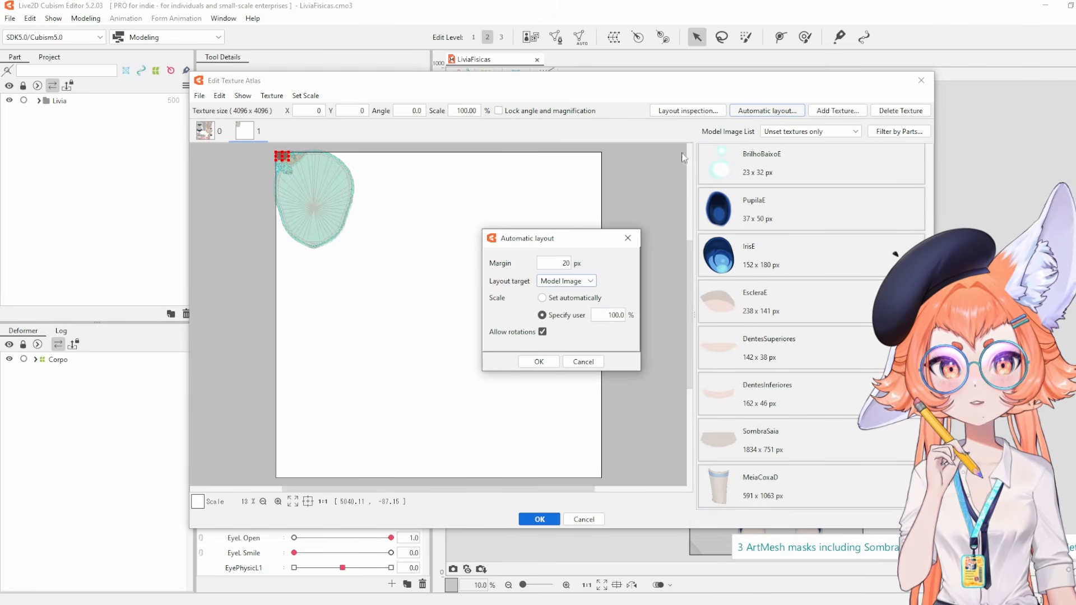
pyautogui.click(538, 361)
pyautogui.moveTo(461, 348); pyautogui.dragTo(478, 348)
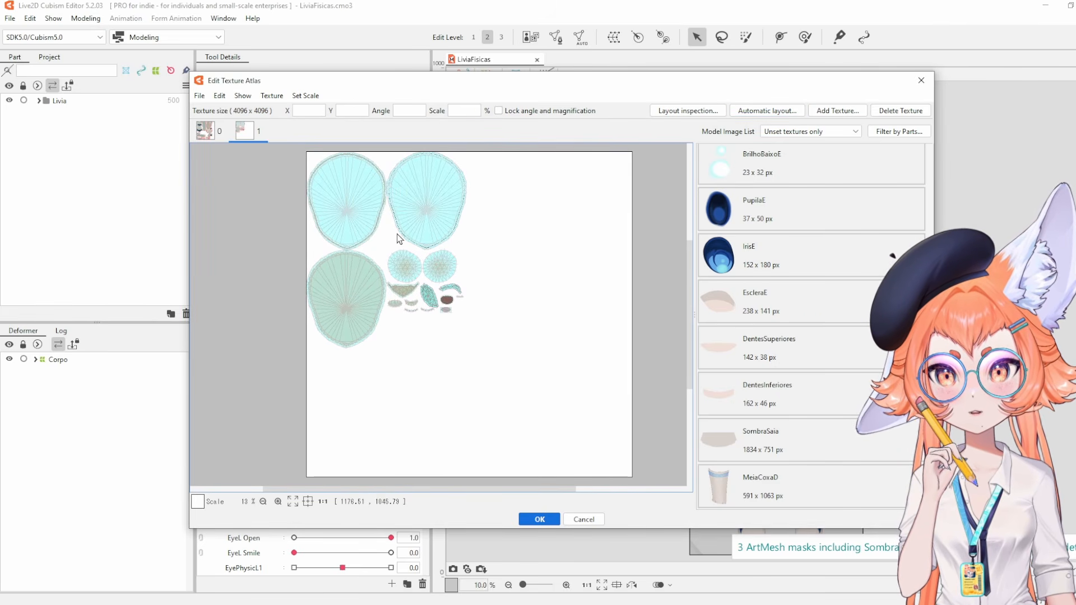
# Examine the gaps between RostoCor and the neighbouring face meshes on the Rosto texture for overlap.
pyautogui.scroll(8, 348, 230)
pyautogui.scroll(-9, 375, 266)
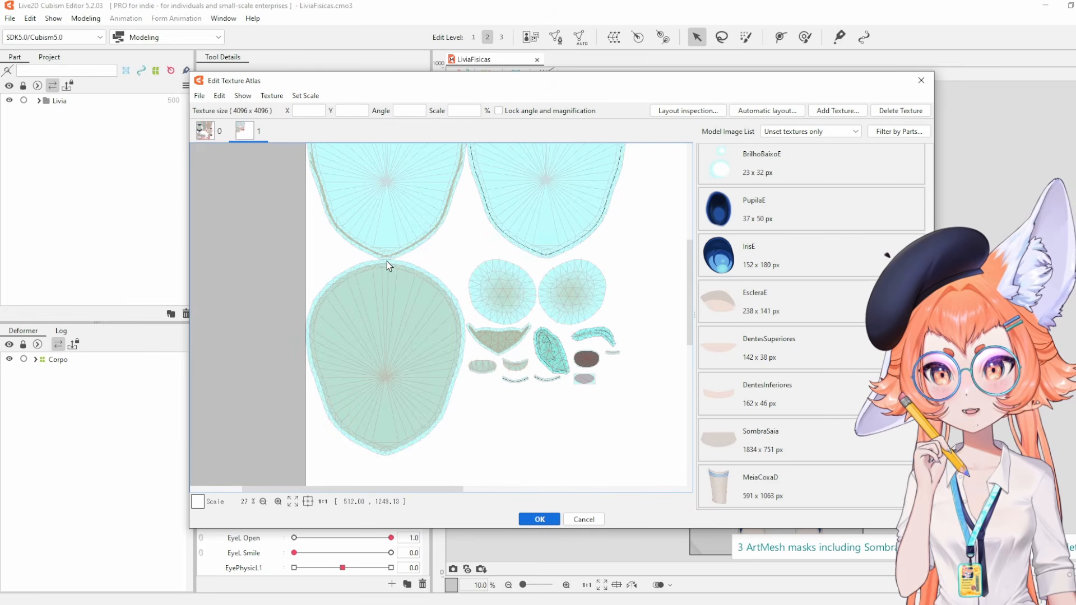
pyautogui.scroll(2, 364, 359)
pyautogui.scroll(-3, 363, 344)
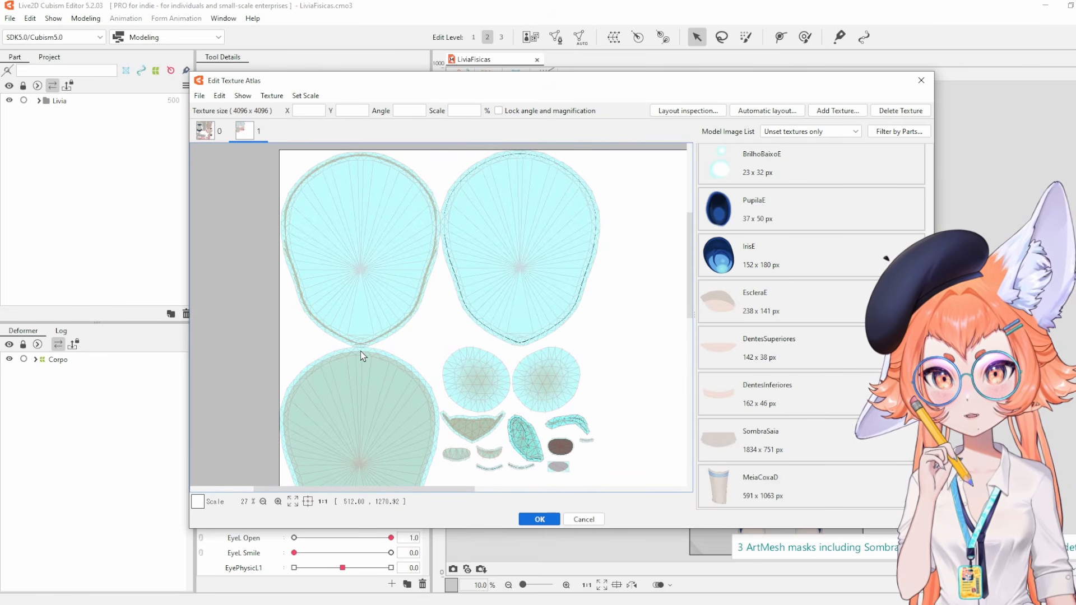
pyautogui.click(374, 369)
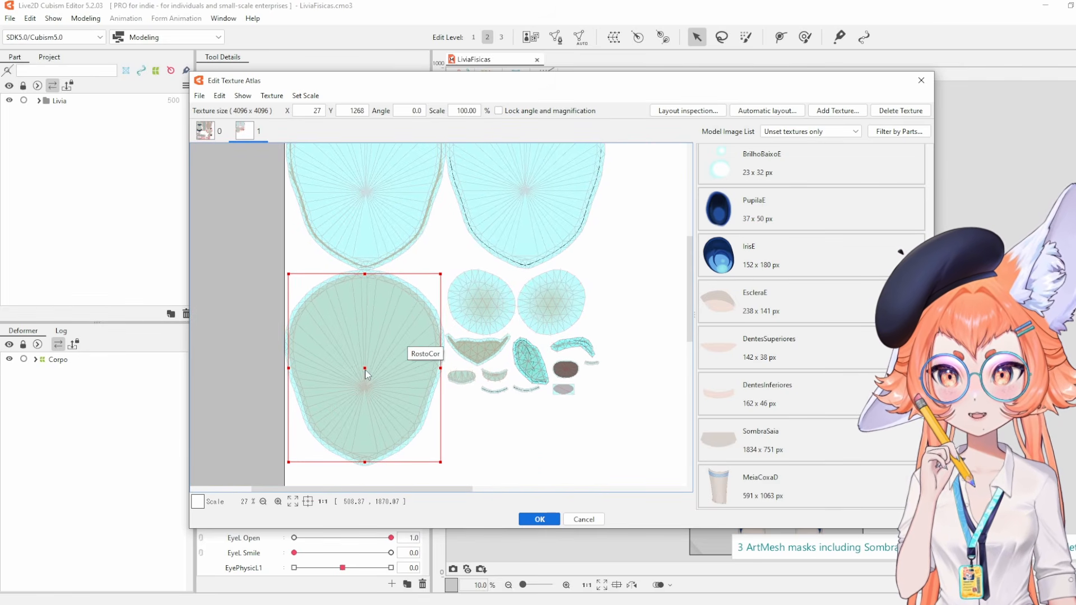
pyautogui.click(654, 278)
pyautogui.scroll(-3, 541, 167)
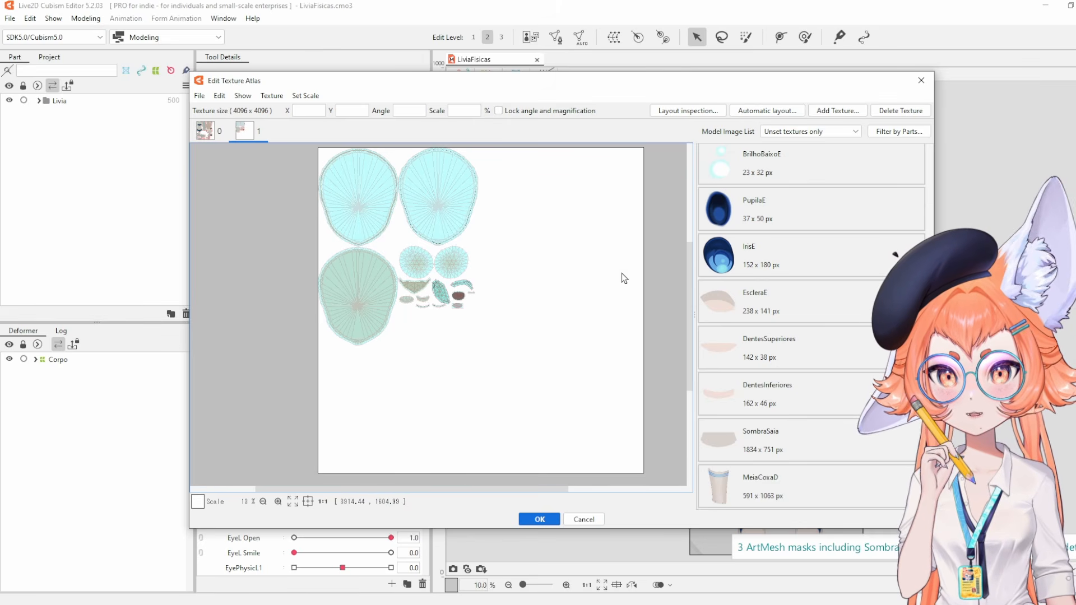
# Change the Rosto texture size to 2048 px wide by 4096 px high.
pyautogui.click(285, 93)
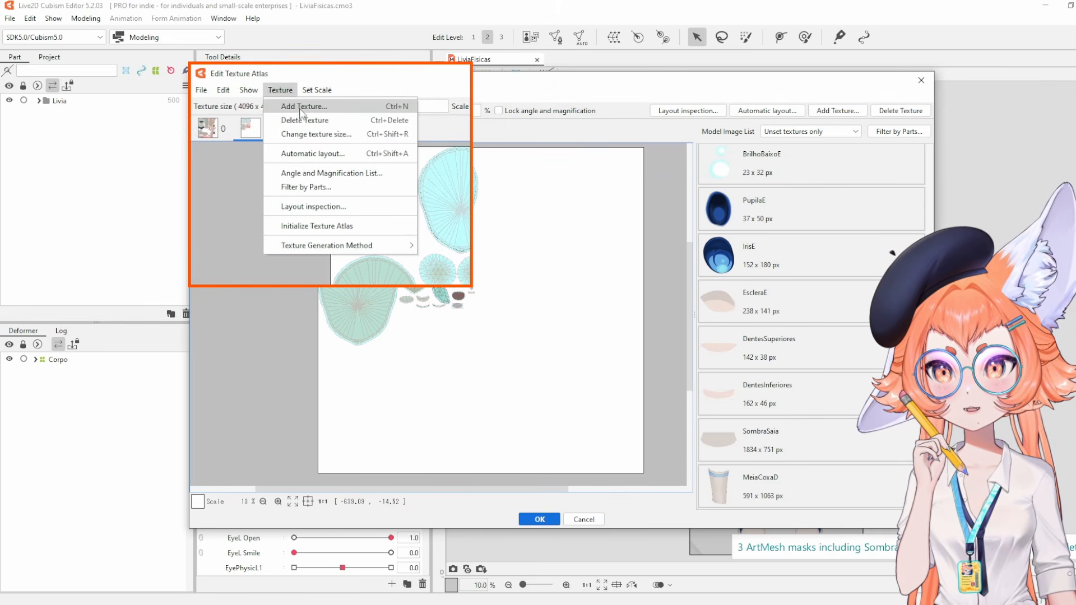
pyautogui.click(312, 136)
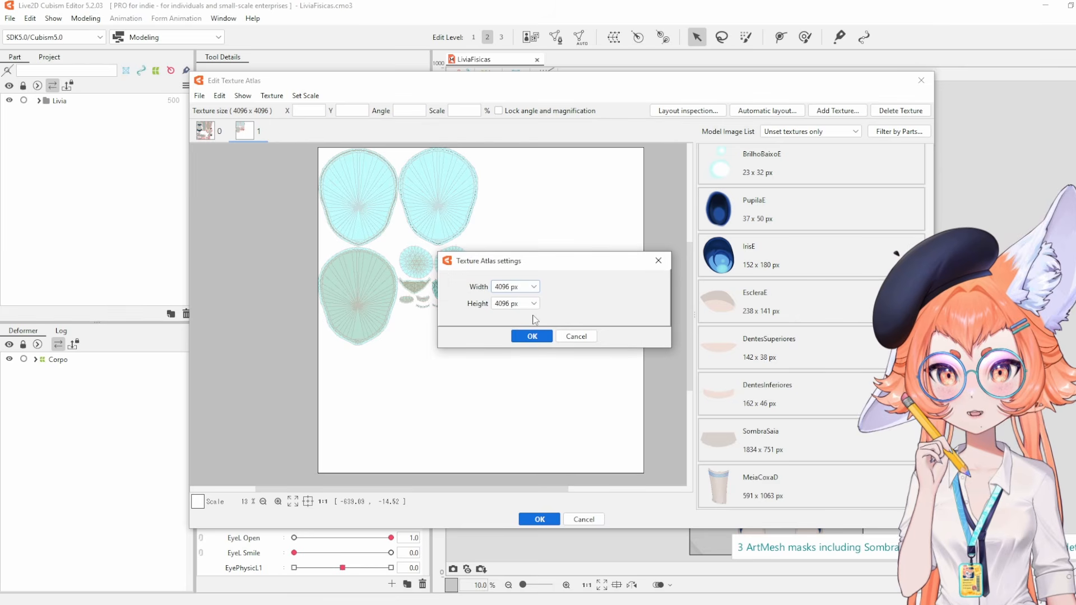
pyautogui.click(517, 287)
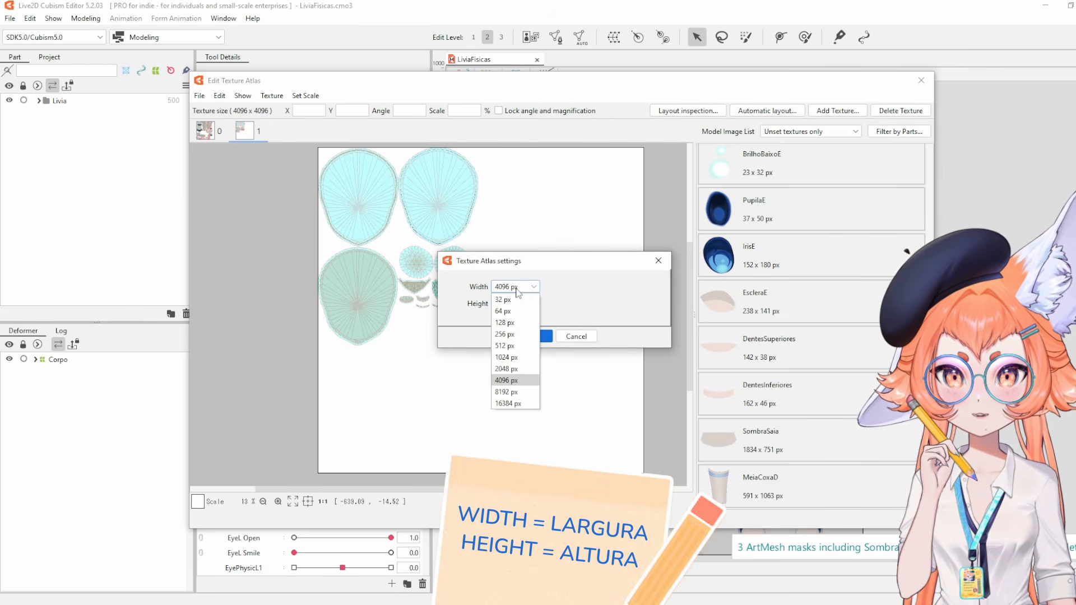
pyautogui.click(526, 370)
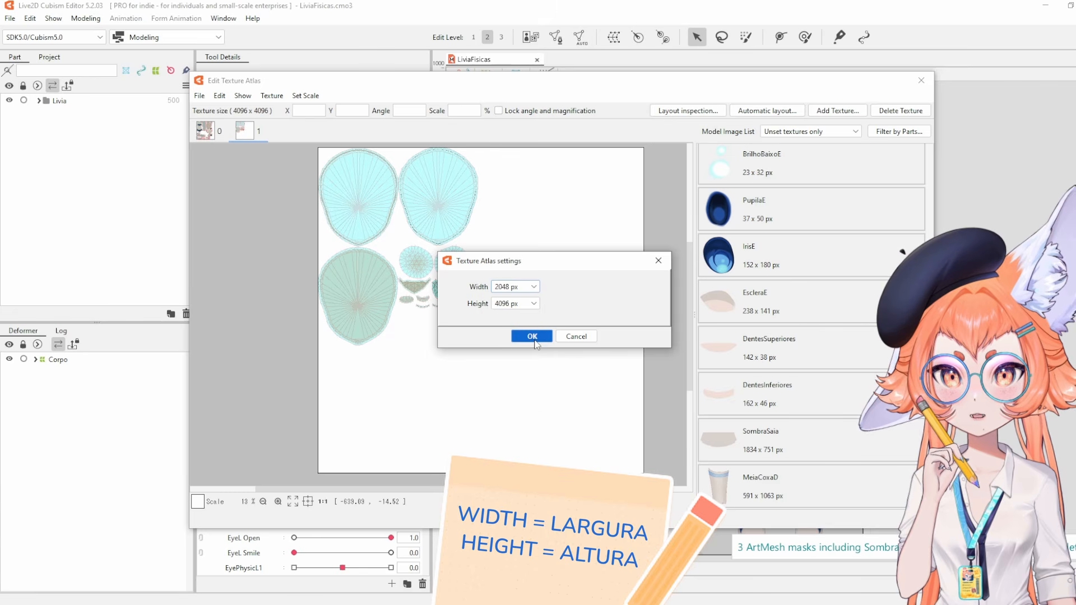
pyautogui.click(532, 336)
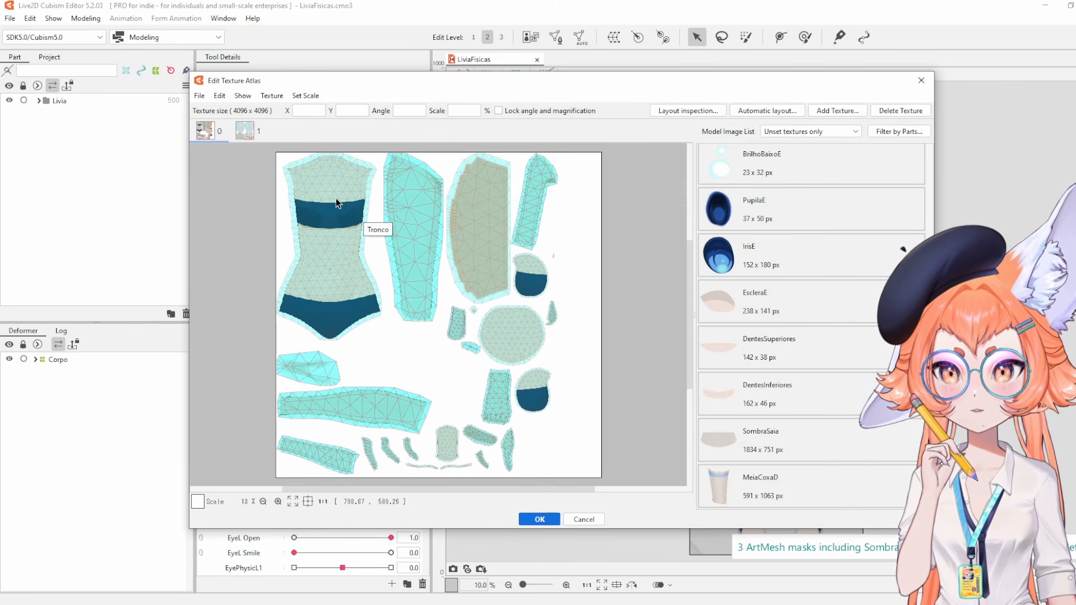
# Examine the face image layout and the free space on the resized Rosto texture.
pyautogui.click(245, 137)
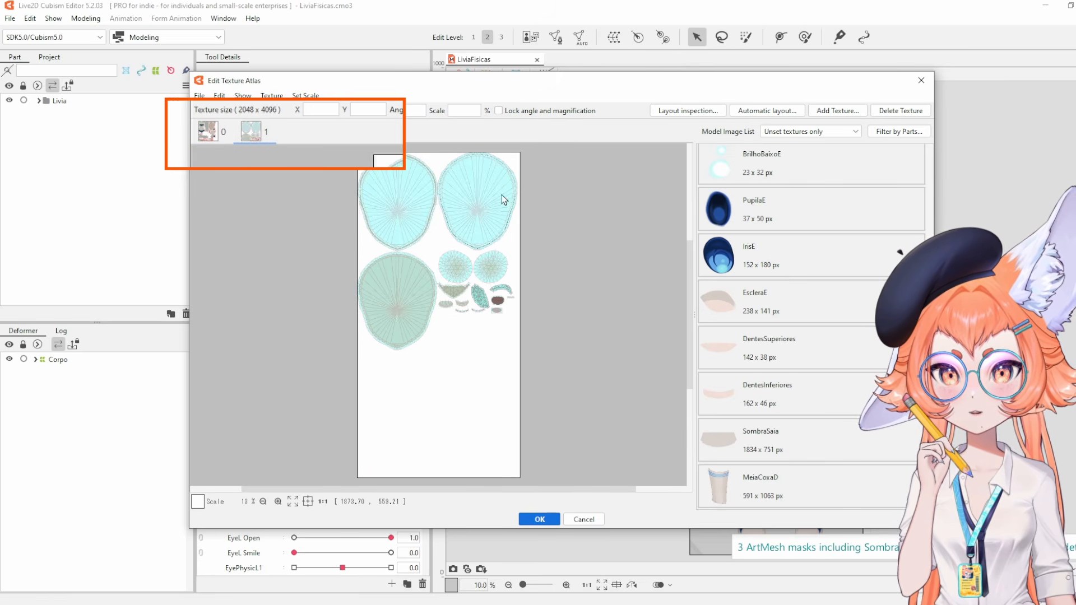
pyautogui.scroll(2, 413, 190)
pyautogui.moveTo(460, 231); pyautogui.dragTo(474, 180)
pyautogui.scroll(-4, 493, 251)
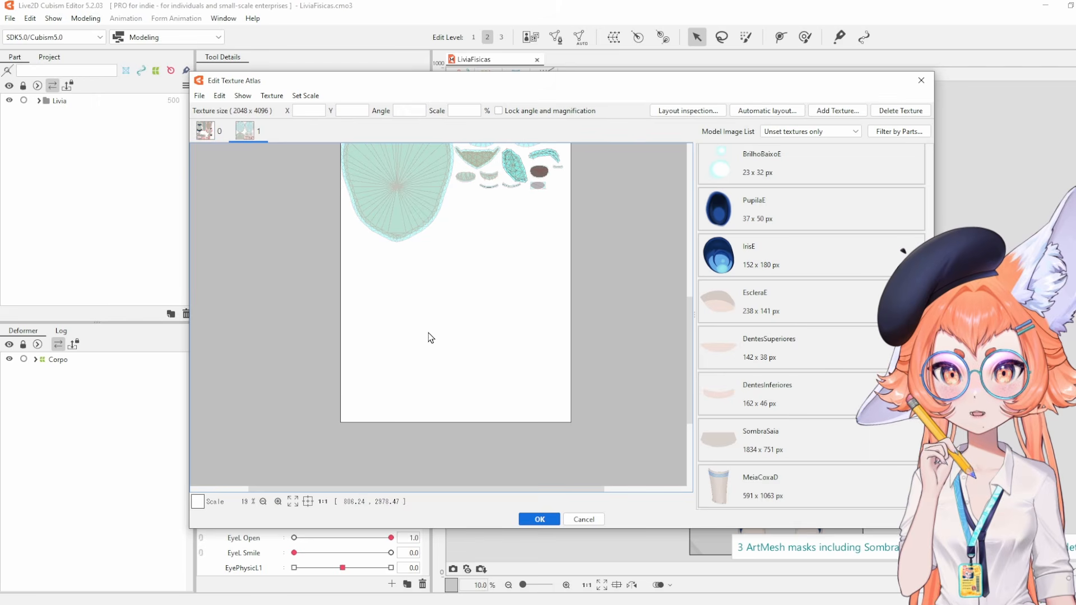
pyautogui.moveTo(453, 315); pyautogui.dragTo(422, 423)
pyautogui.moveTo(450, 290); pyautogui.dragTo(455, 332)
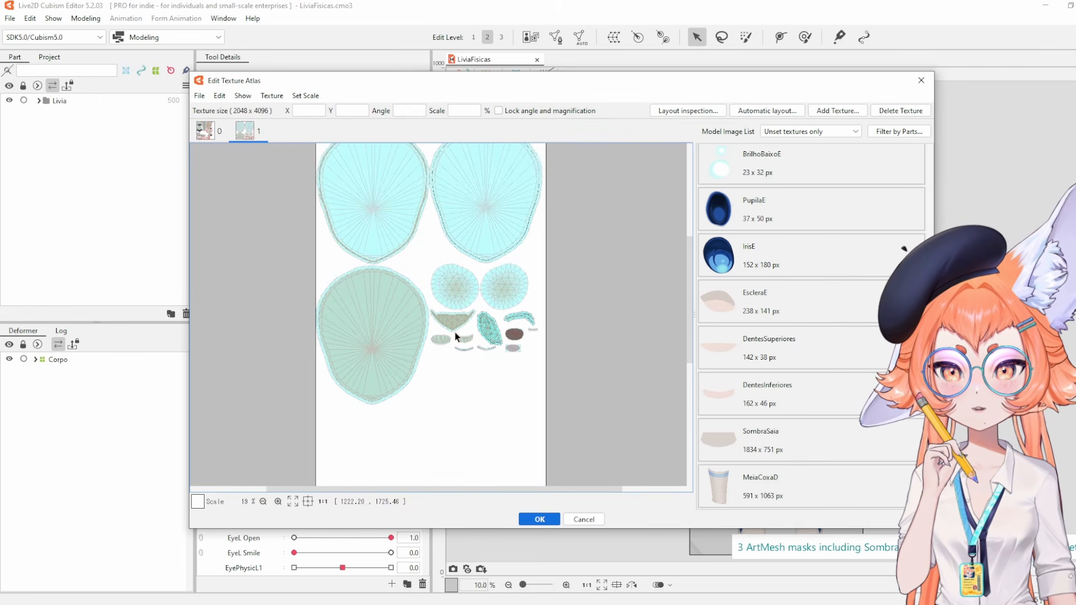
pyautogui.scroll(-2, 455, 332)
pyautogui.scroll(5, 766, 297)
pyautogui.scroll(7, 767, 297)
pyautogui.scroll(-16, 766, 297)
# Place the face images from CilioGrande1D through DentesInferiores on the Rosto texture.
pyautogui.scroll(2, 766, 298)
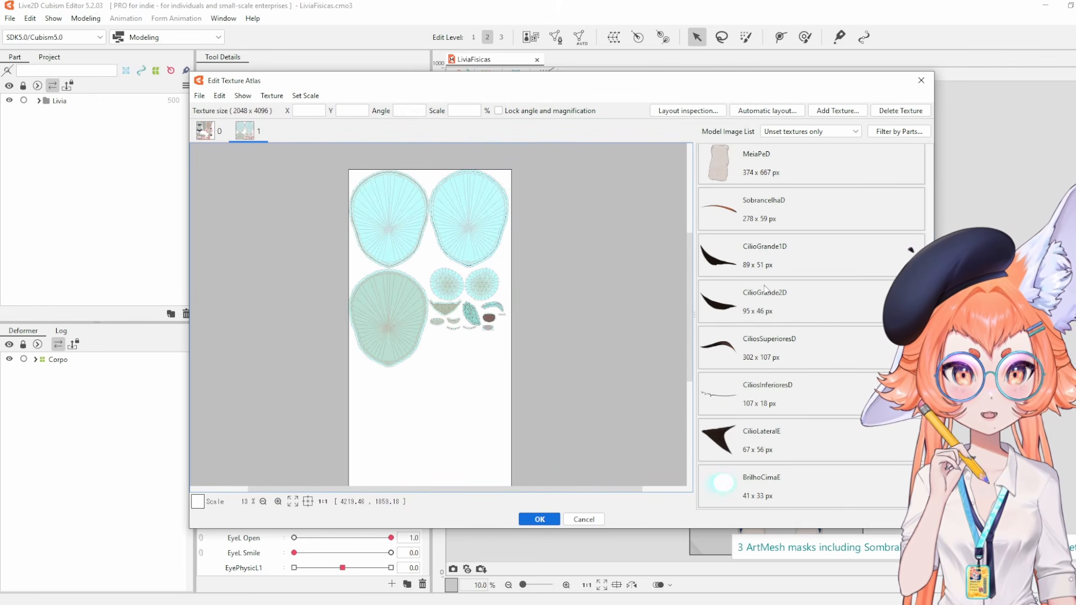
pyautogui.click(774, 265)
pyautogui.scroll(-8, 768, 306)
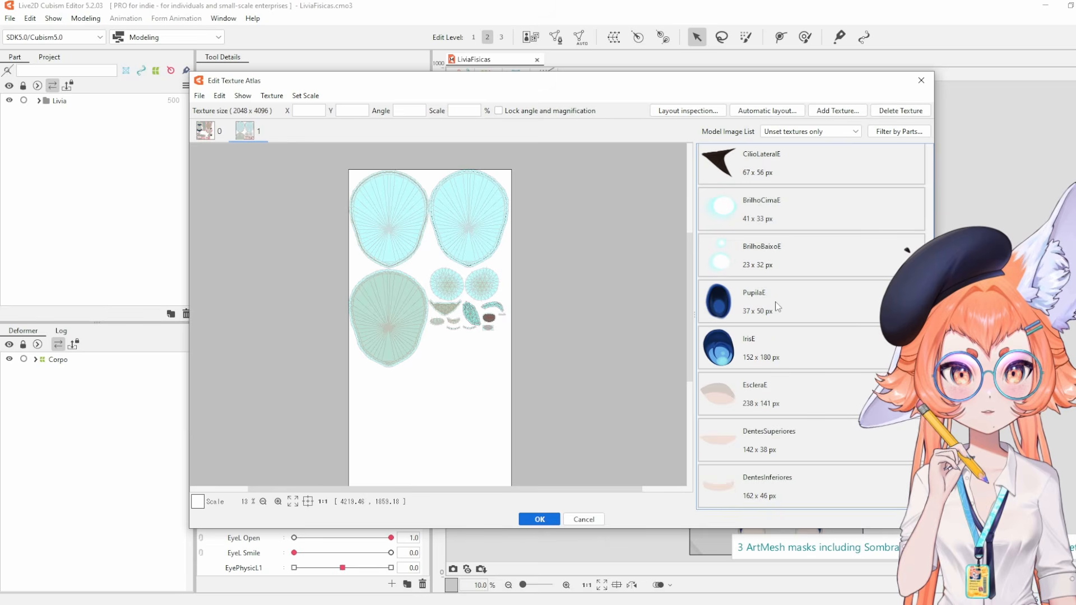
pyautogui.keyDown('shift'); pyautogui.click(773, 409); pyautogui.keyUp('shift')
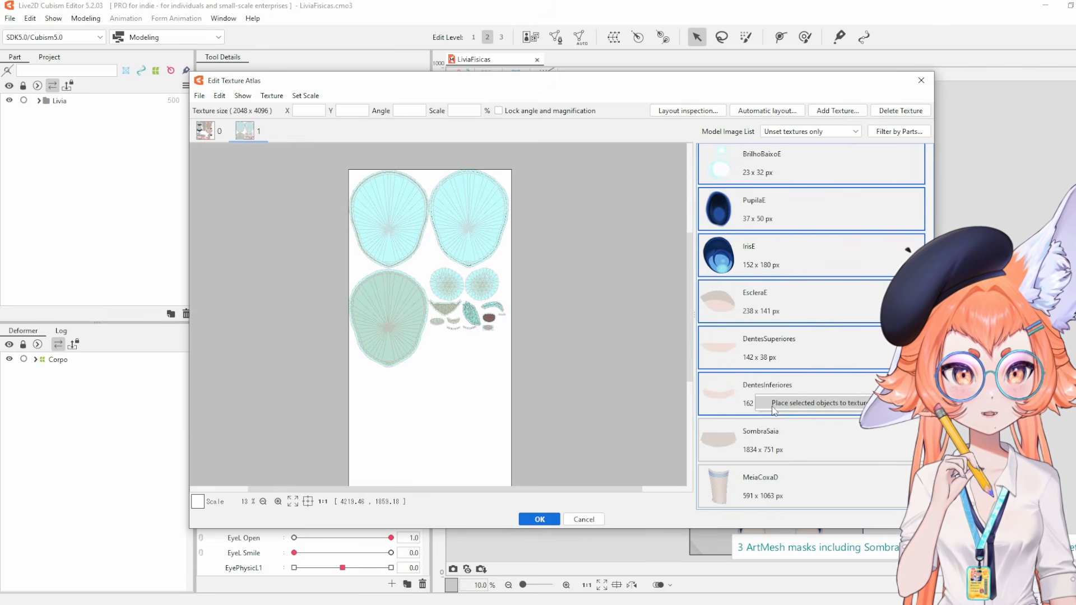
pyautogui.click(774, 409)
# Rearrange the Rosto model images with the automatic layout, using a 20 px margin, user-specified 100% scale and rotations allowed.
pyautogui.click(754, 110)
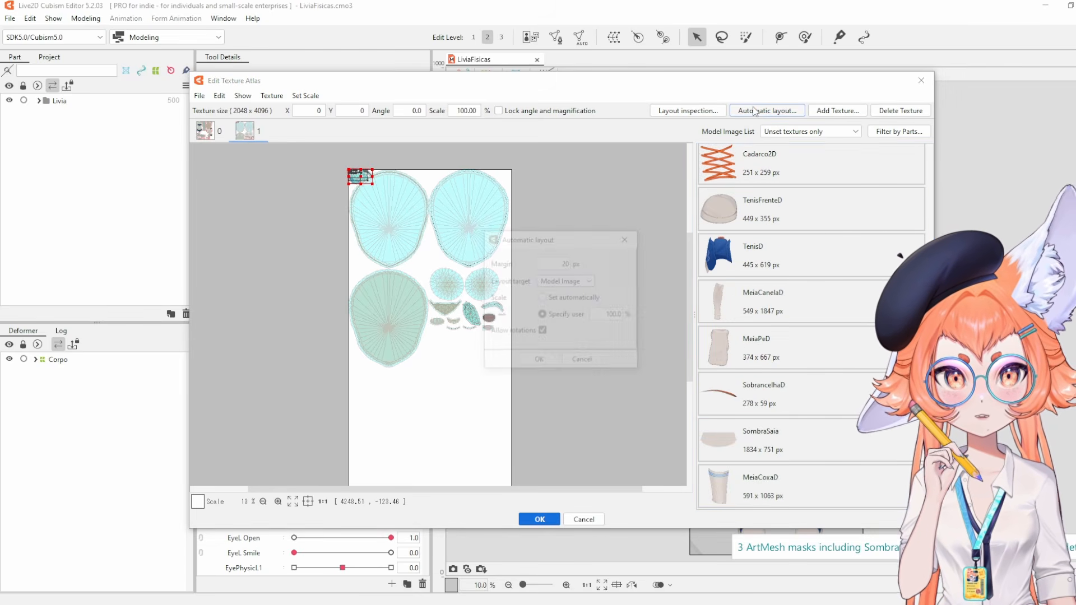
pyautogui.click(539, 359)
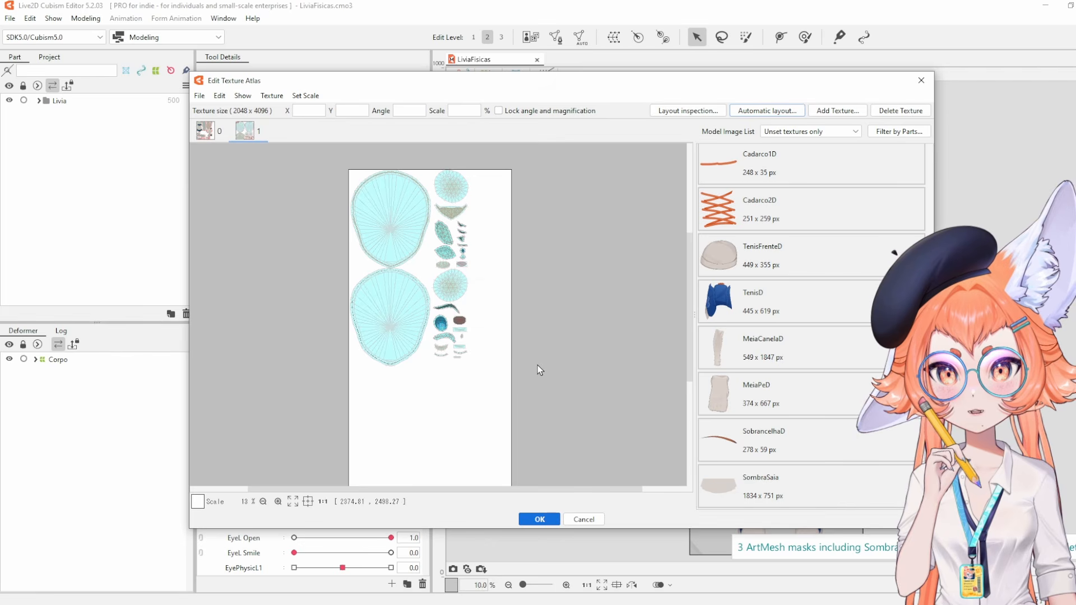
pyautogui.moveTo(544, 333); pyautogui.dragTo(548, 303)
pyautogui.moveTo(475, 263); pyautogui.dragTo(490, 273)
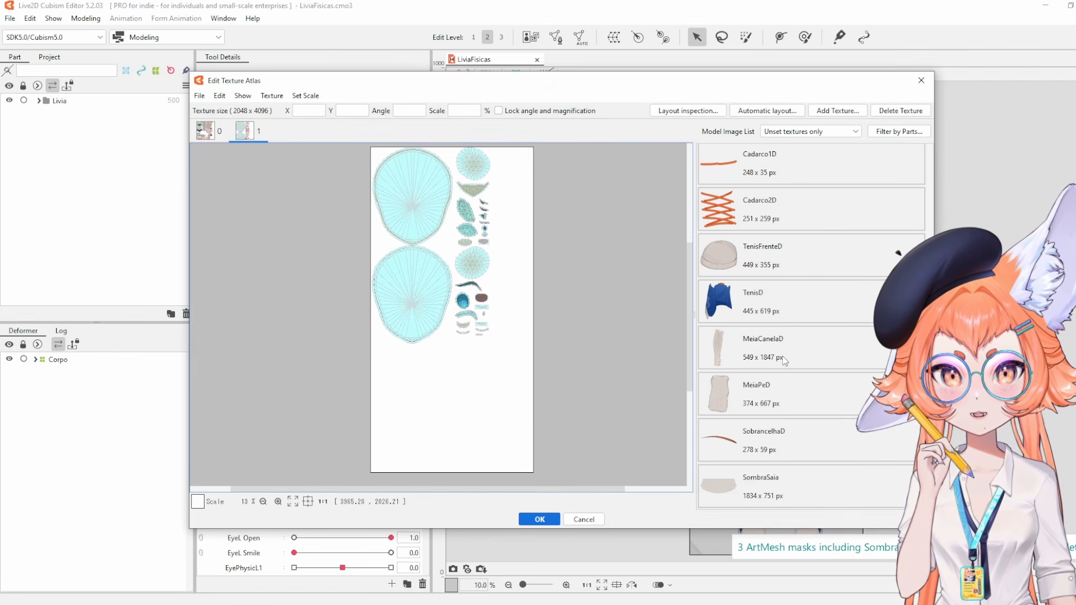
# Place the RostoCor image on the Rosto texture and position it below the two large face meshes, at about X 51, Y 2556.
pyautogui.scroll(-15, 820, 372)
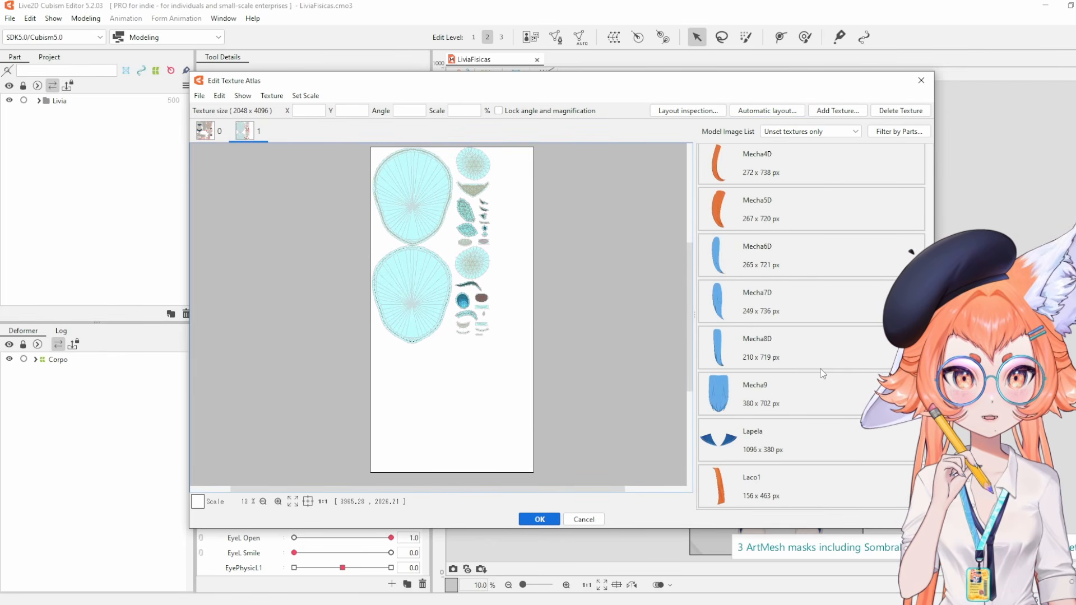
pyautogui.scroll(20, 821, 368)
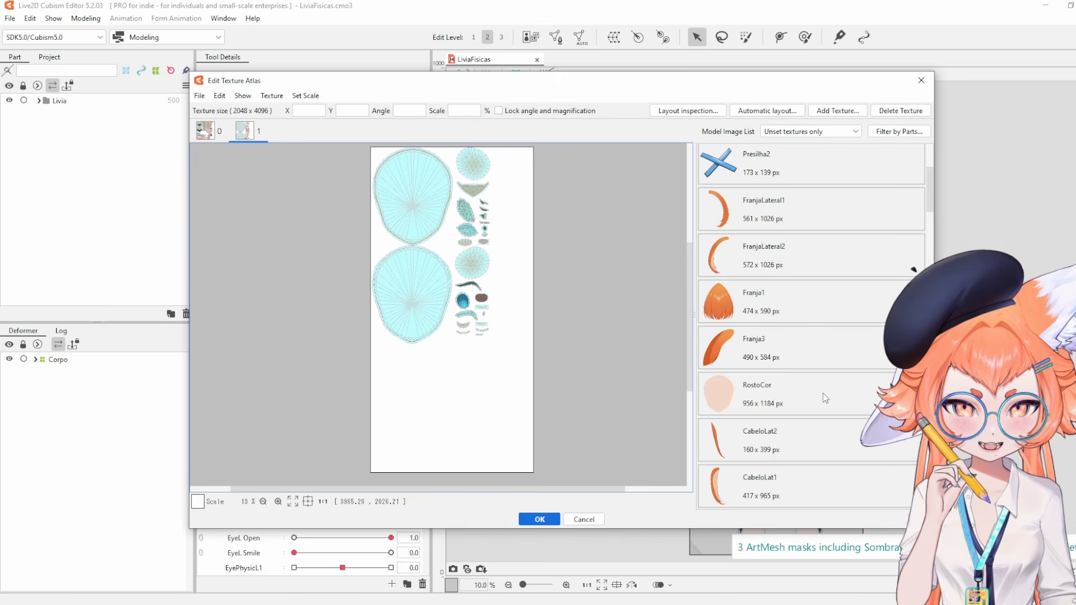
pyautogui.moveTo(823, 392); pyautogui.dragTo(338, 336)
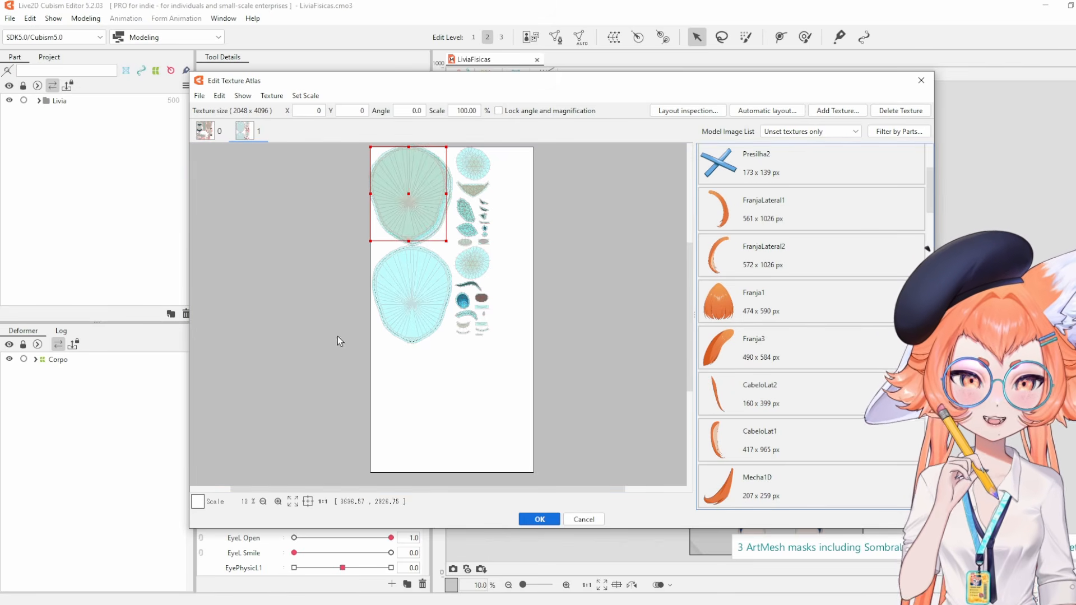
pyautogui.moveTo(408, 193); pyautogui.dragTo(414, 401)
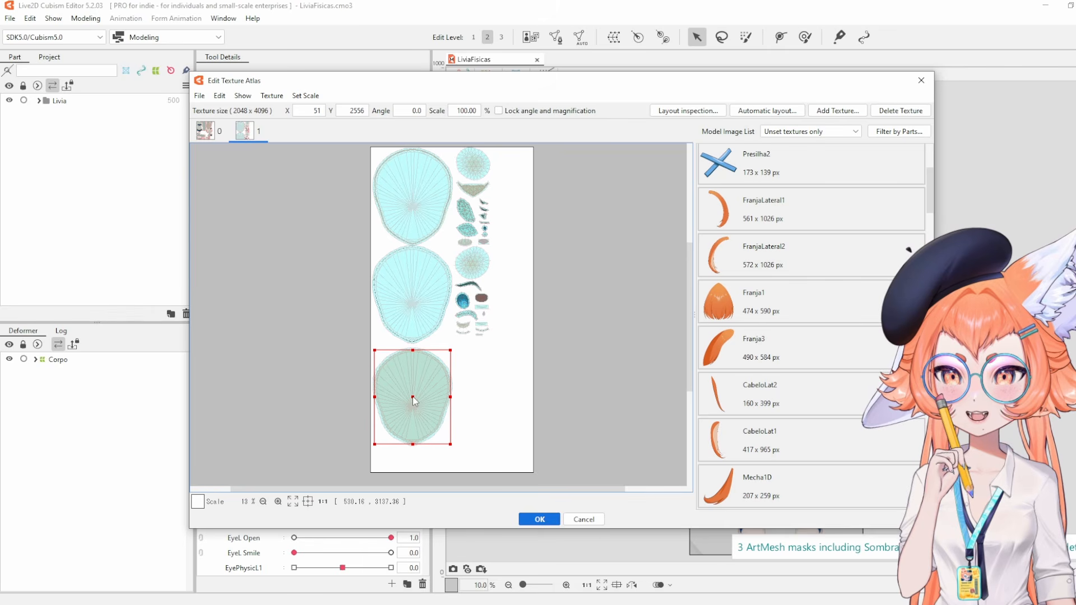
# Add a new texture named Cabelos, 4096 px wide by 4096 px high.
pyautogui.click(271, 96)
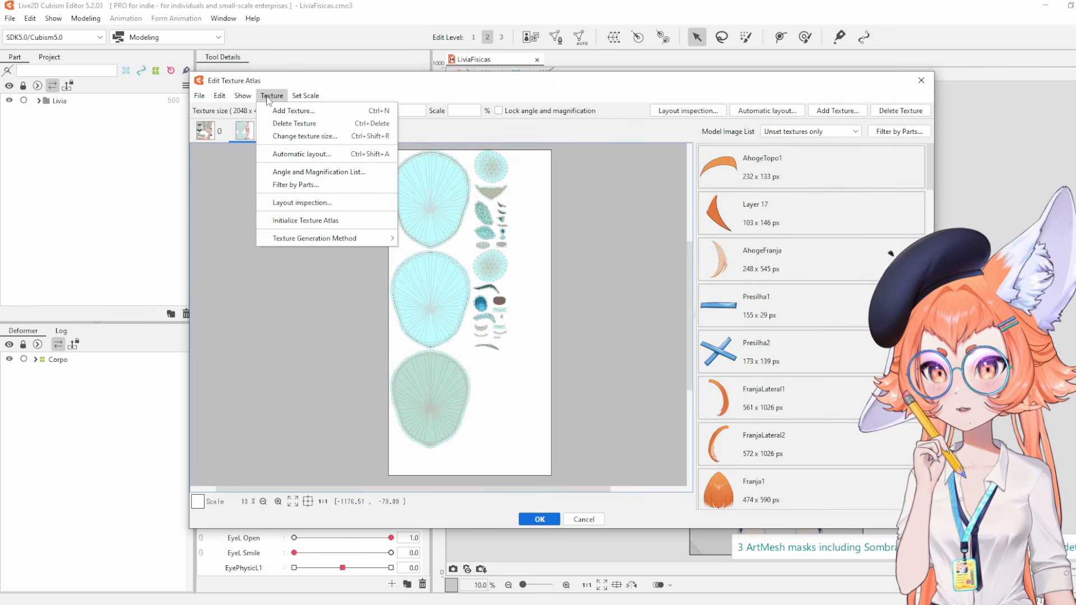
pyautogui.click(276, 114)
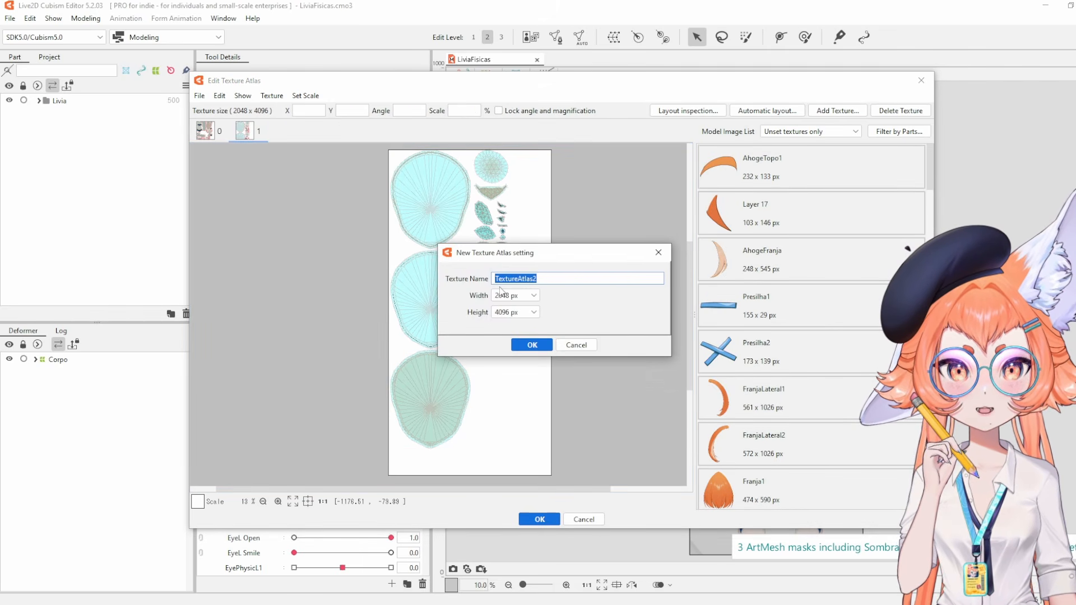
pyautogui.write('Cabelos')
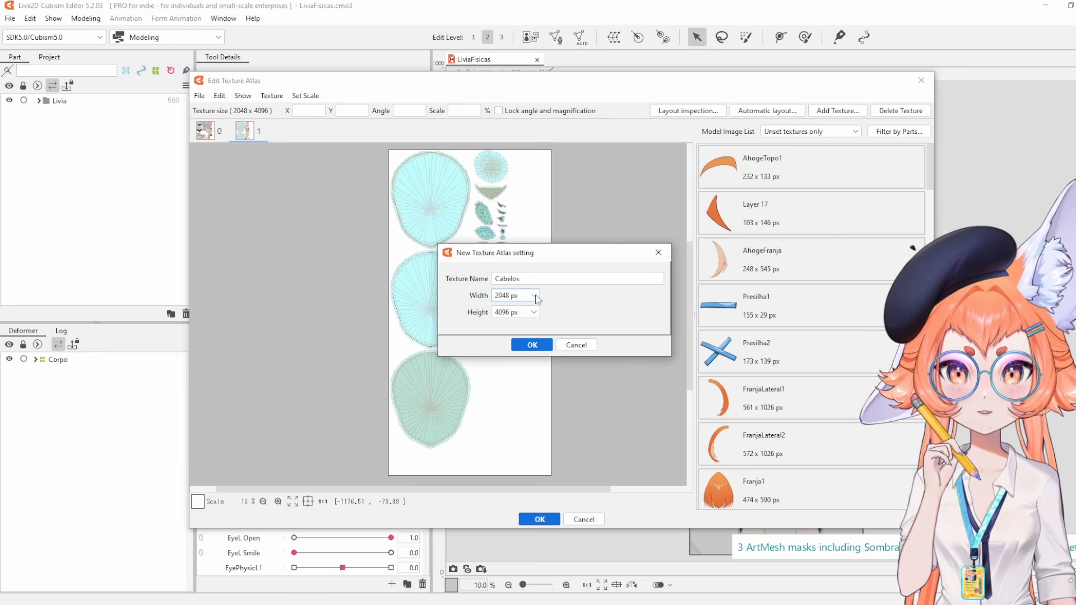
pyautogui.click(535, 296)
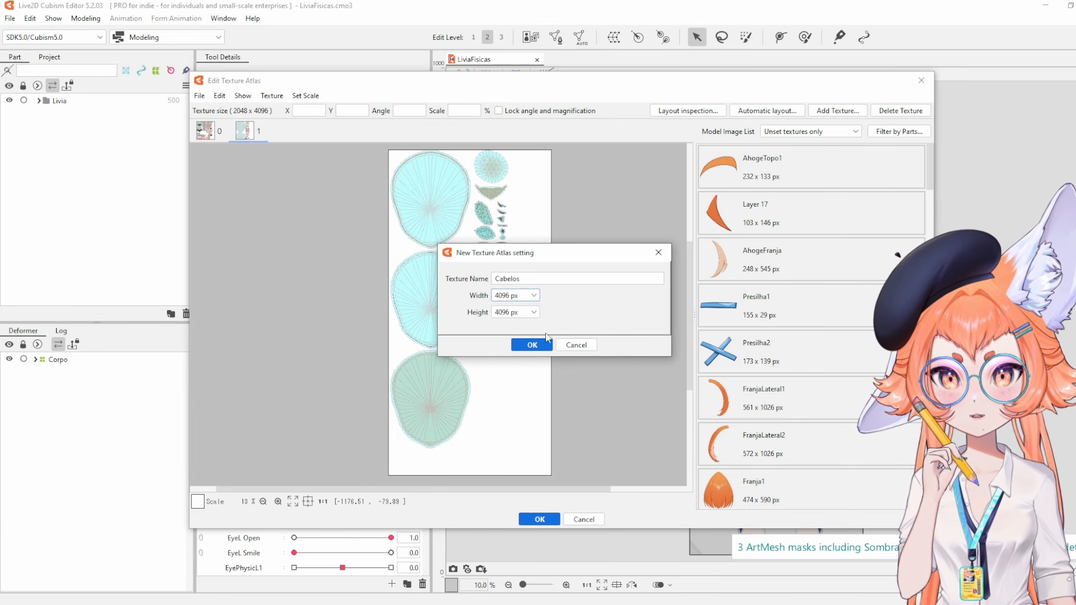
pyautogui.click(543, 343)
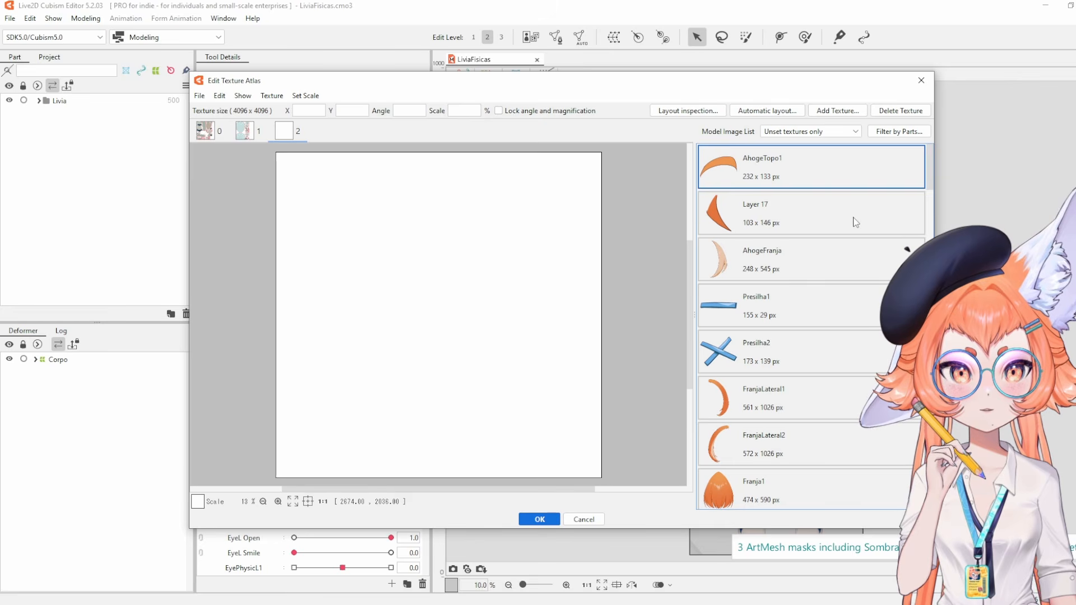
# Place the hair images on the Cabelos texture and arrange them with the automatic layout.
pyautogui.doubleClick(854, 222)
pyautogui.doubleClick(802, 261)
pyautogui.doubleClick(788, 238)
pyautogui.scroll(5, 790, 246)
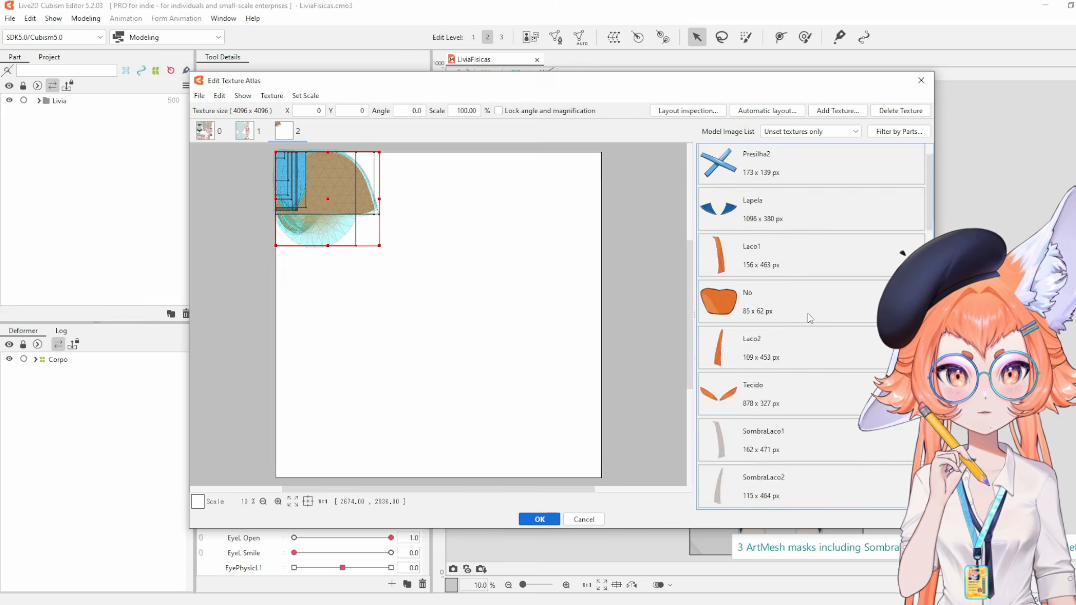
pyautogui.click(543, 362)
pyautogui.scroll(-5, 833, 312)
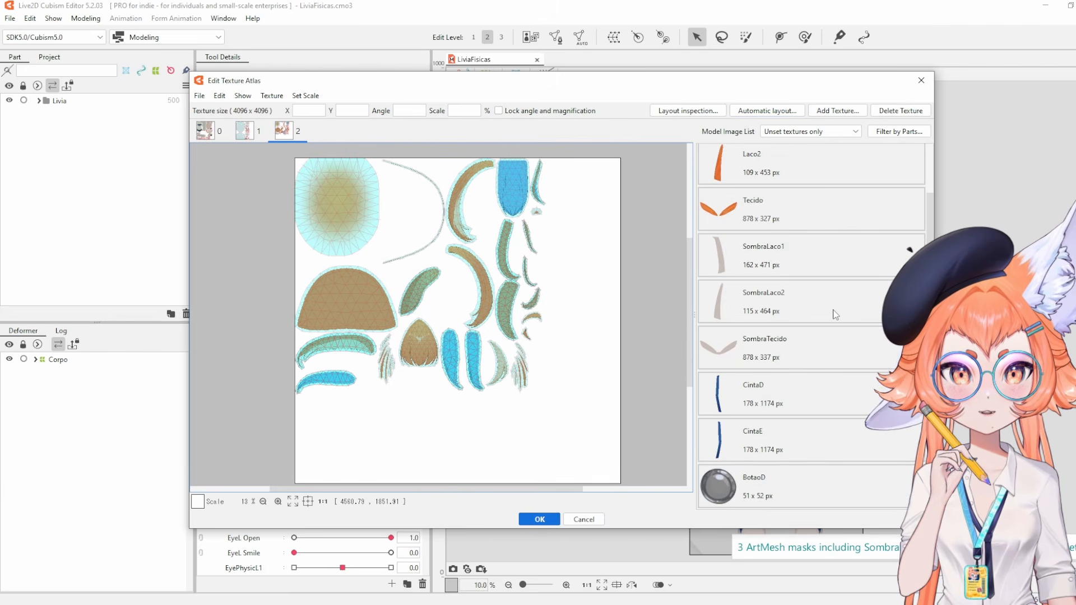
pyautogui.scroll(5, 833, 312)
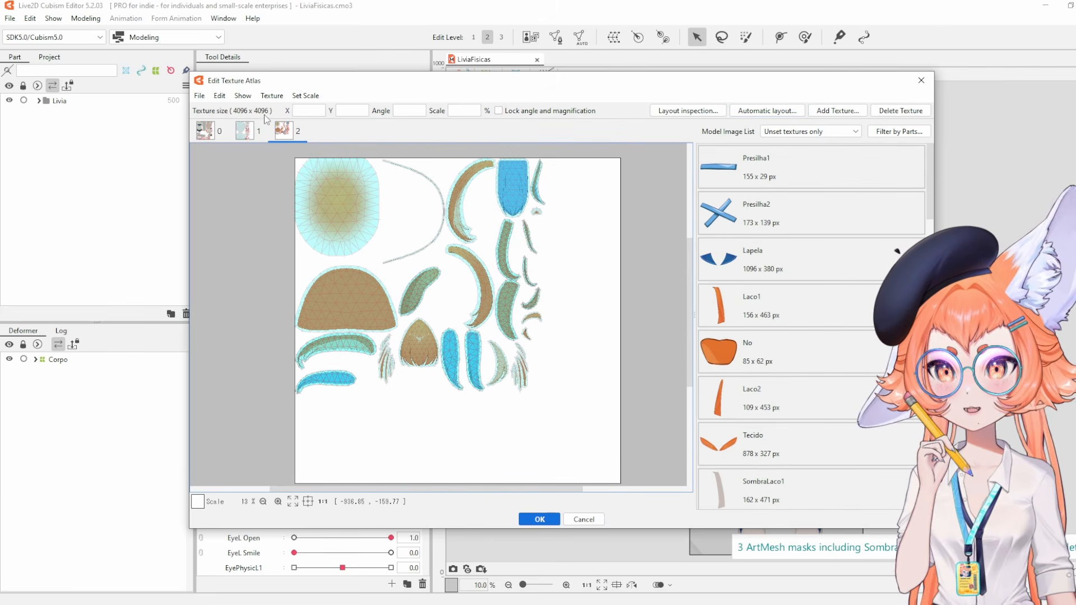
# Add another 4096 × 4096 px texture for the clothing images and check their arrangement on it.
pyautogui.click(271, 95)
pyautogui.click(298, 108)
pyautogui.write('R')
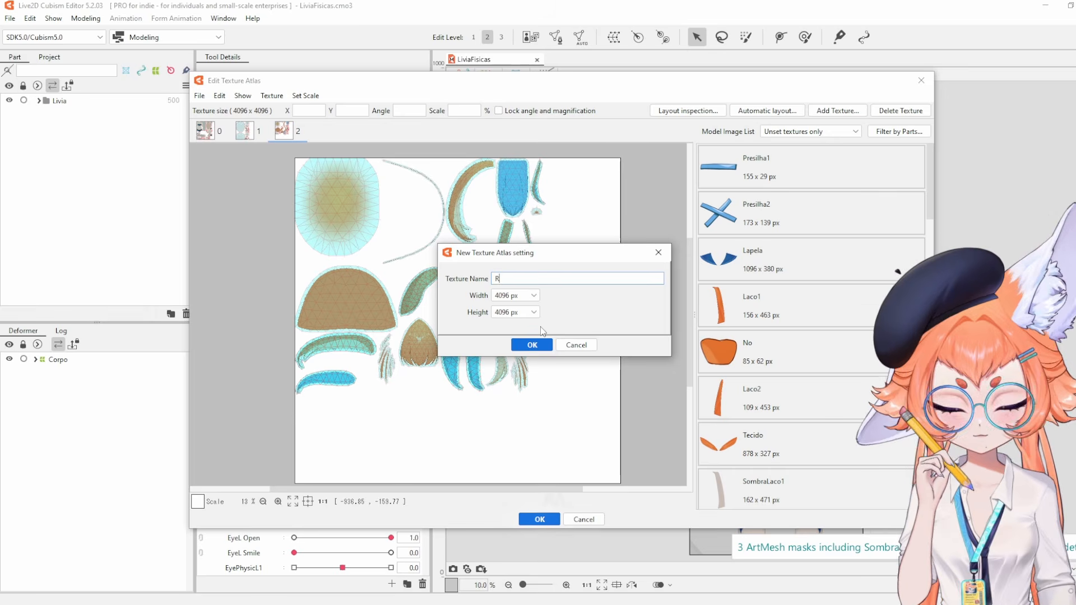
pyautogui.click(532, 345)
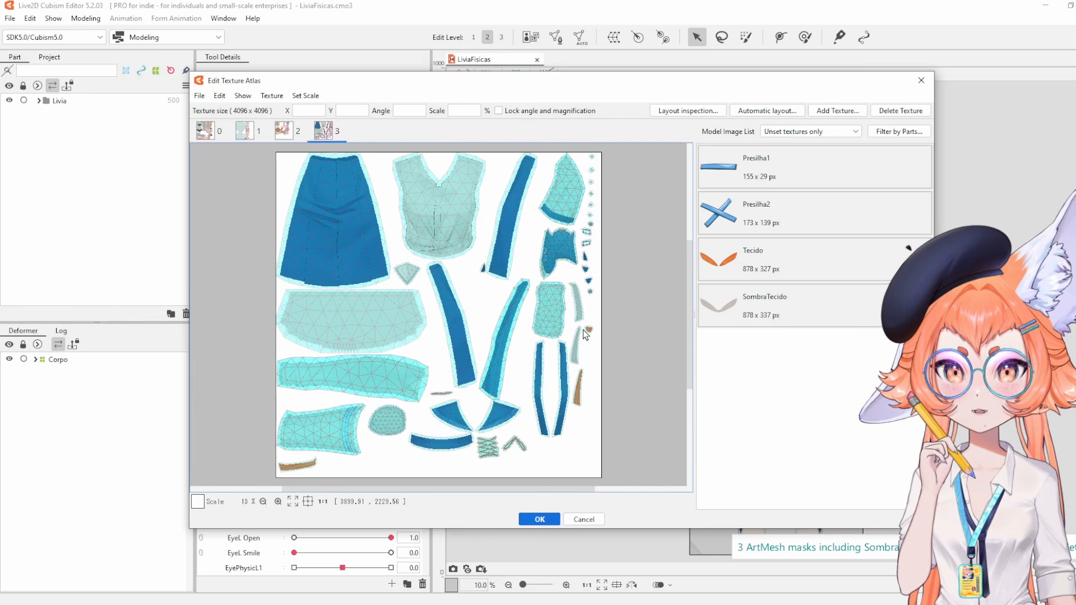
pyautogui.scroll(3, 582, 330)
pyautogui.scroll(-3, 580, 332)
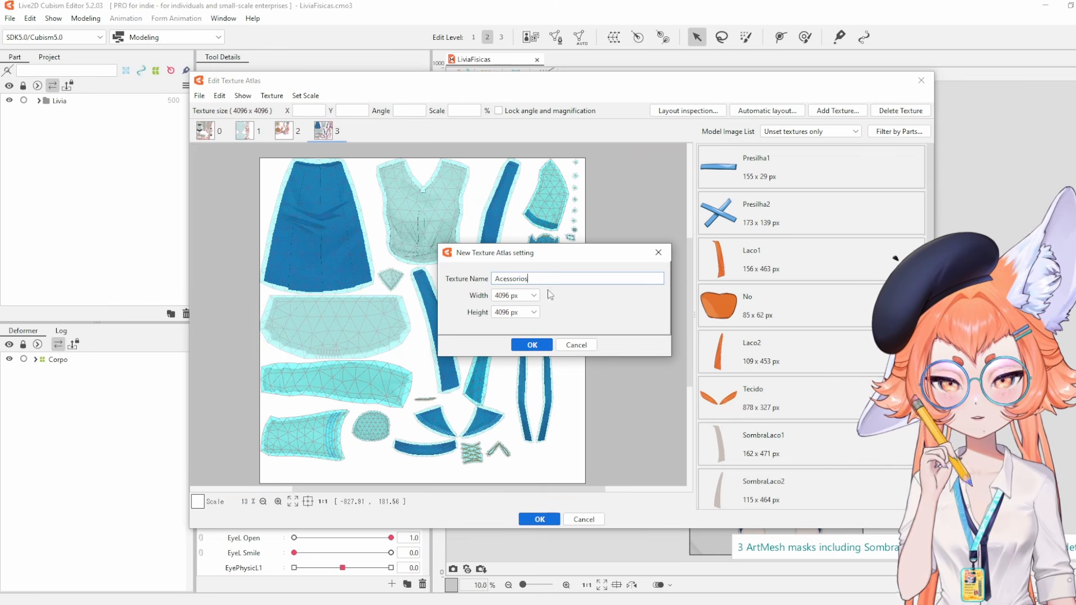
# Add a texture named Acessorios, 2048 px wide by 2048 px high, for the remaining bow and hair clip images.
pyautogui.click(535, 295)
pyautogui.click(522, 379)
pyautogui.click(535, 312)
pyautogui.click(522, 395)
pyautogui.click(531, 344)
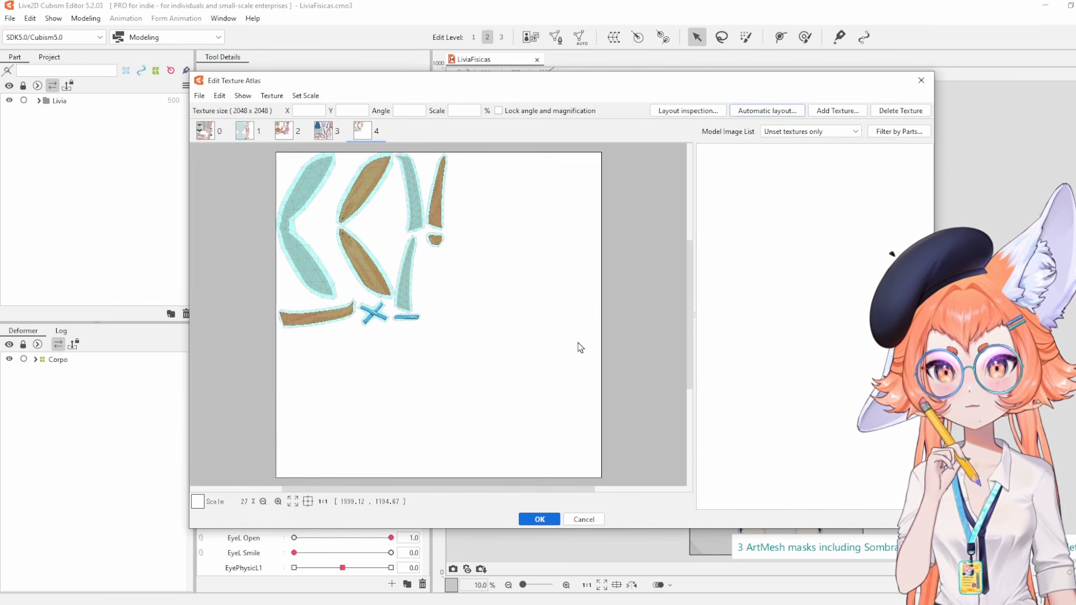
# Resize the Acessorios texture to 1024 × 2048 px and rerun the automatic layout with a 20 px margin, 100% scale and rotations allowed.
pyautogui.click(272, 95)
pyautogui.click(313, 136)
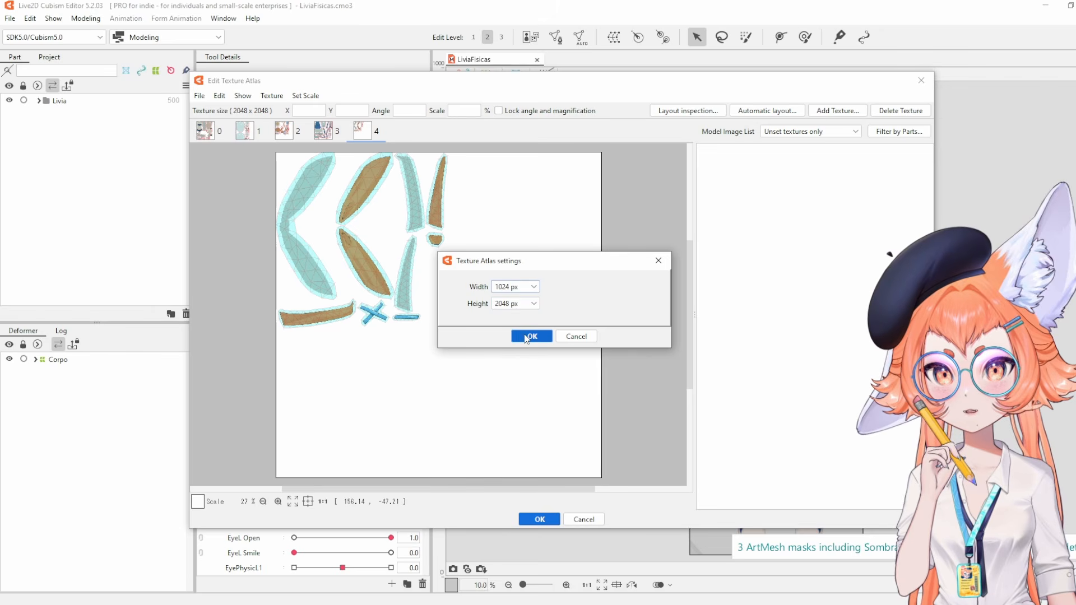
pyautogui.click(531, 336)
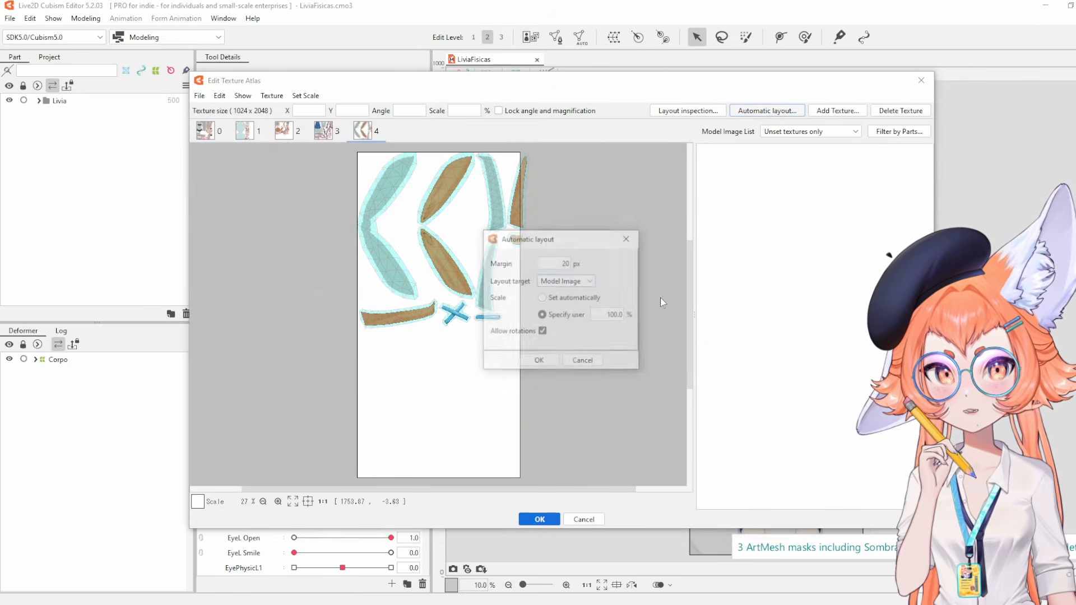
pyautogui.click(550, 363)
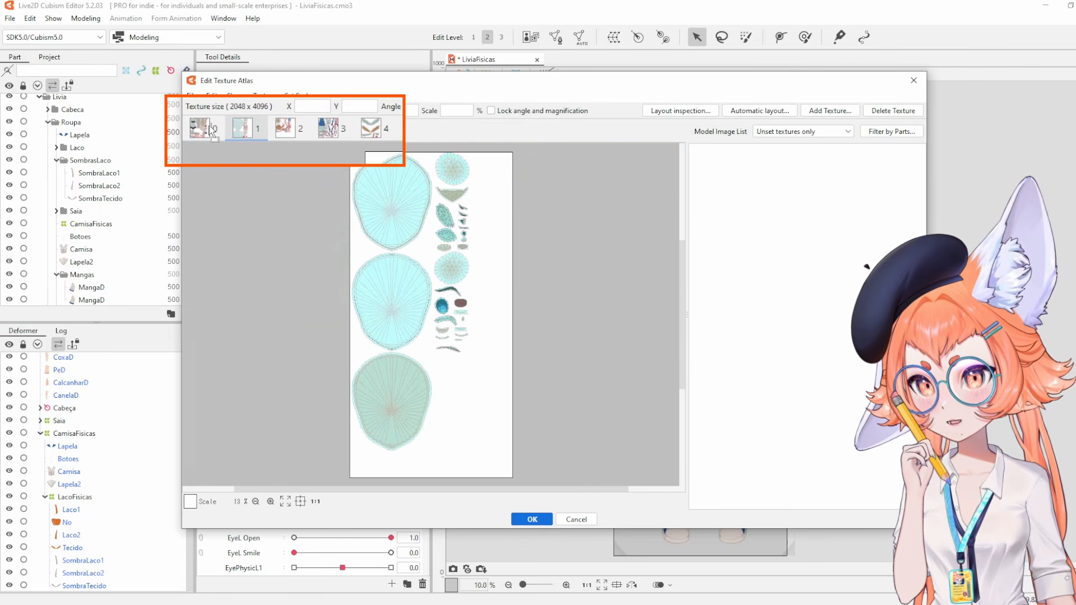
# Move the Rosto texture to the first position in the texture order and apply the texture atlas.
pyautogui.moveTo(197, 131); pyautogui.dragTo(196, 131)
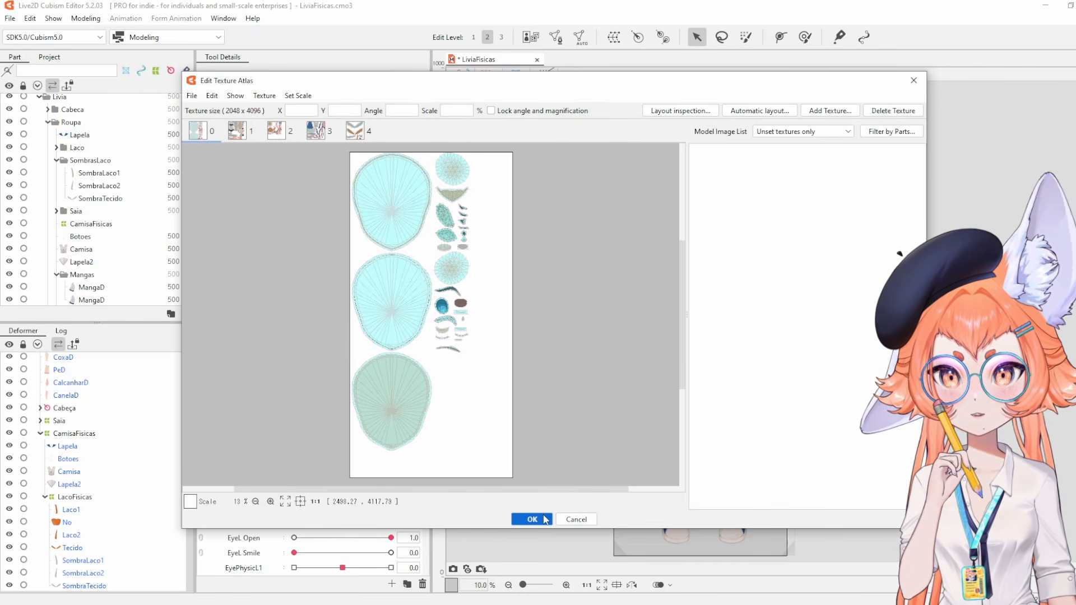
pyautogui.click(544, 518)
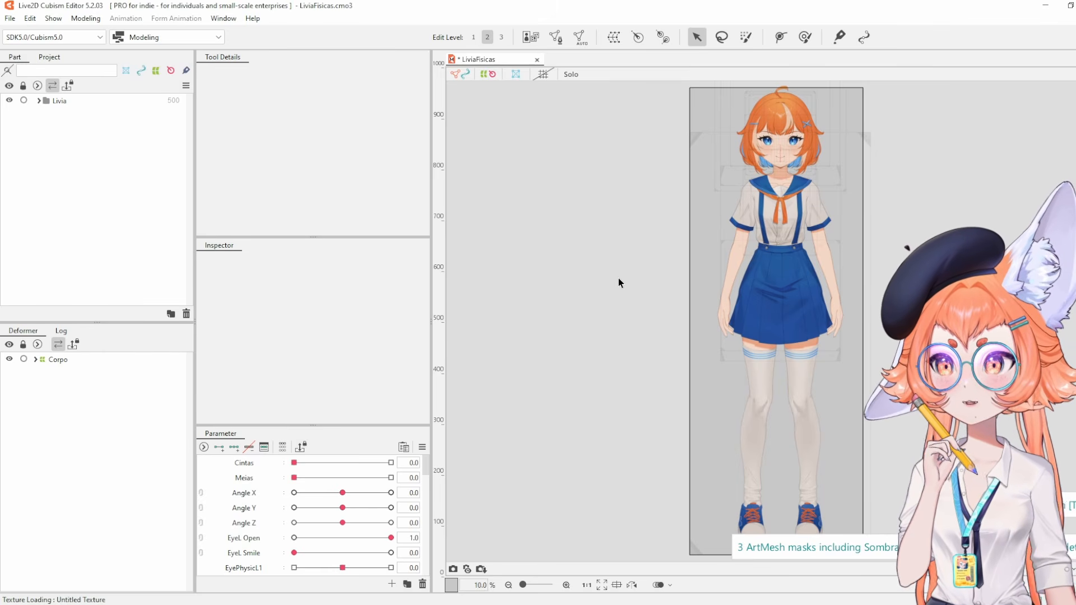
# Try to export the model for runtime as a moc3 file.
pyautogui.click(11, 19)
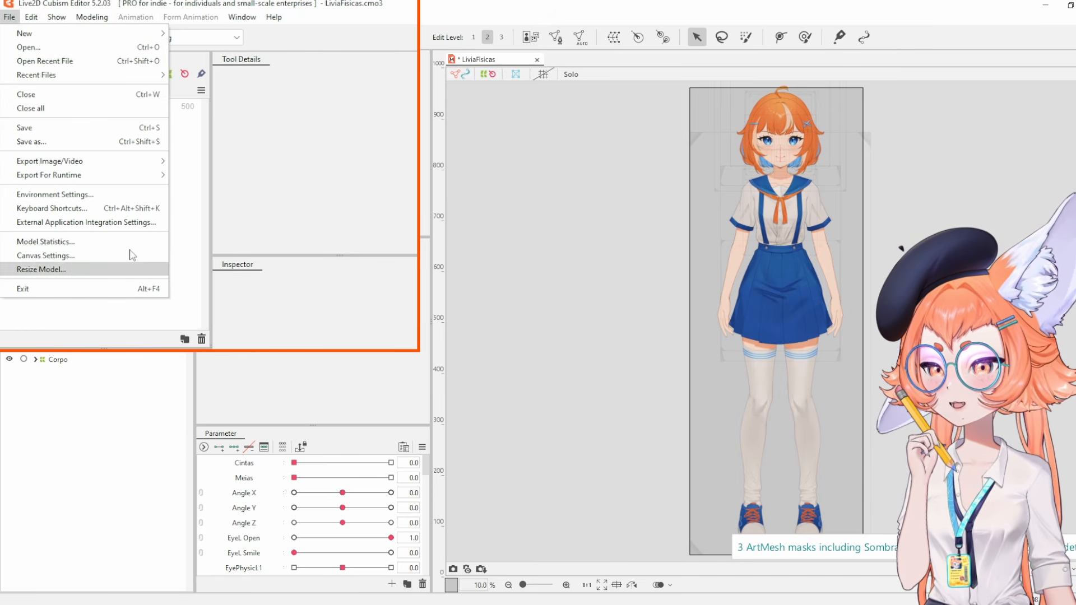
pyautogui.moveTo(127, 180)
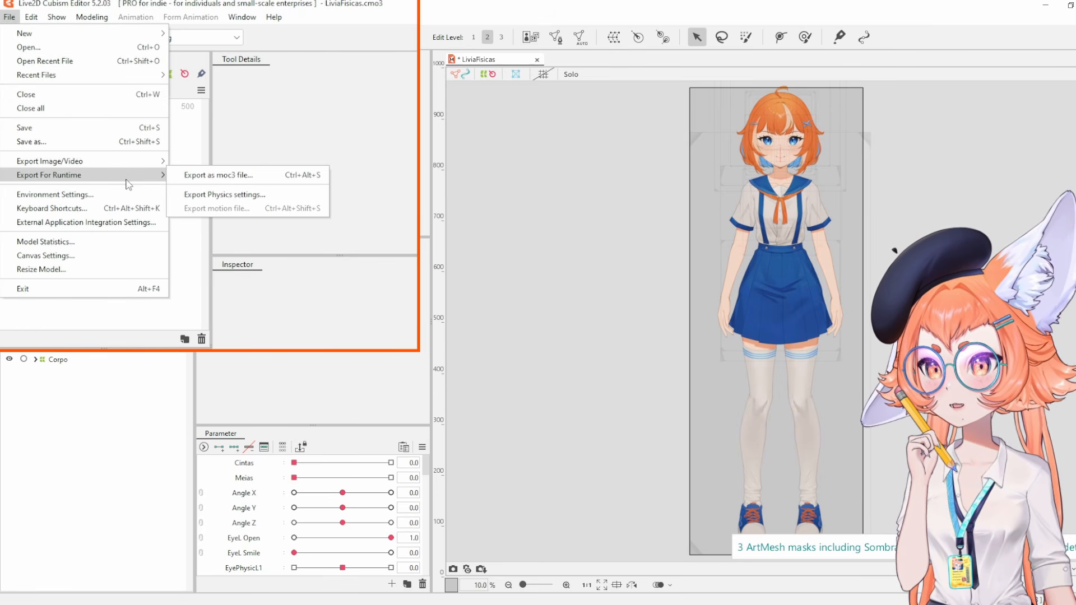
pyautogui.click(260, 183)
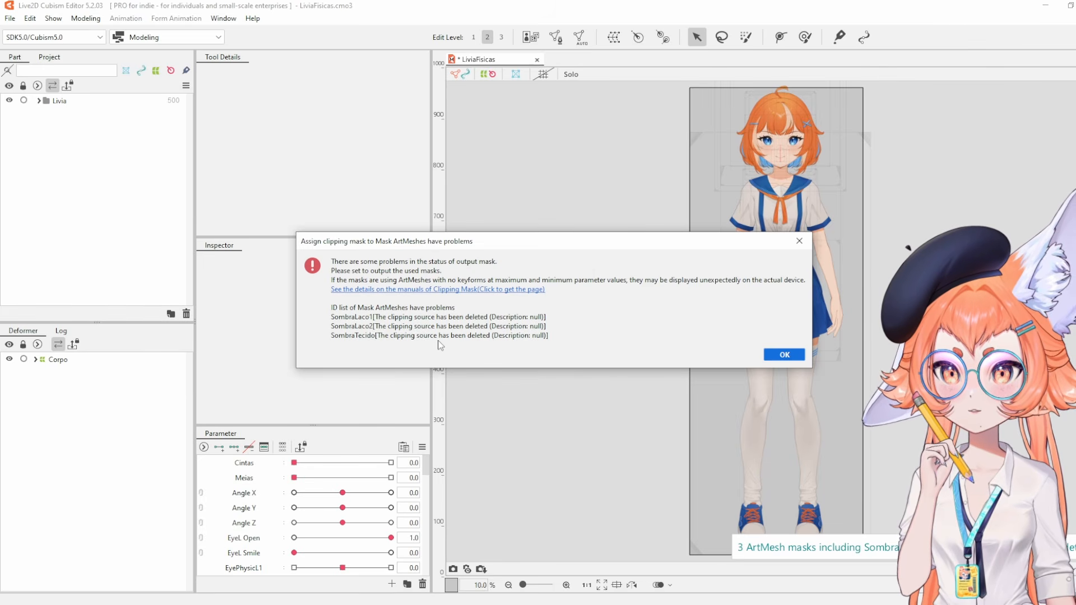
pyautogui.click(784, 354)
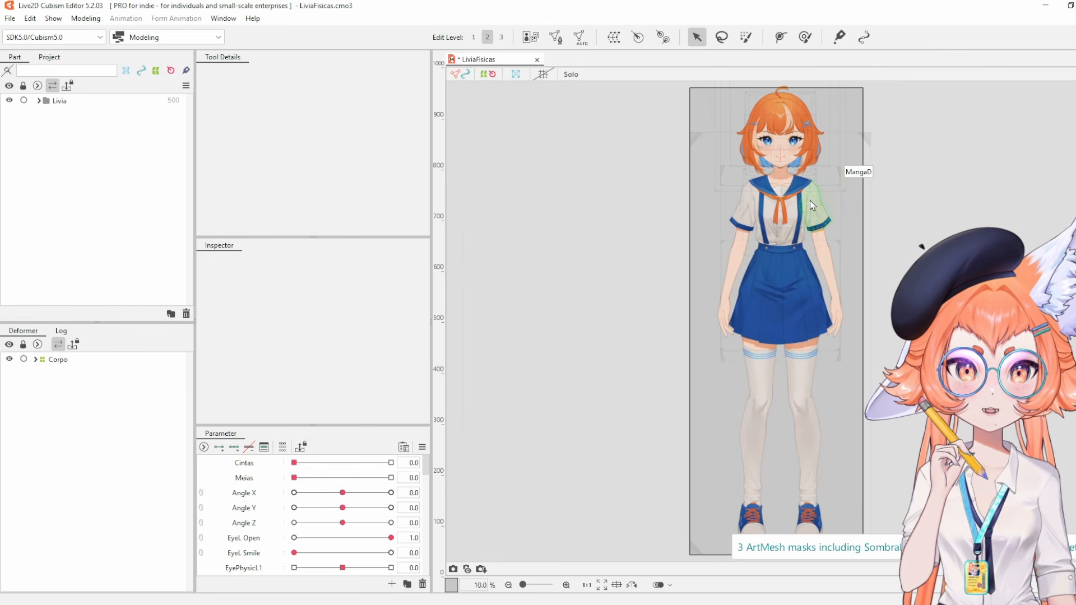
# Correct the Clipping ID of the bow shadow mesh SombraLaco1 so it lists only MangaD and Camisa.
pyautogui.scroll(3, 811, 205)
pyautogui.scroll(1, 810, 201)
pyautogui.moveTo(810, 202); pyautogui.dragTo(782, 233)
pyautogui.scroll(-1, 782, 233)
pyautogui.scroll(2, 716, 302)
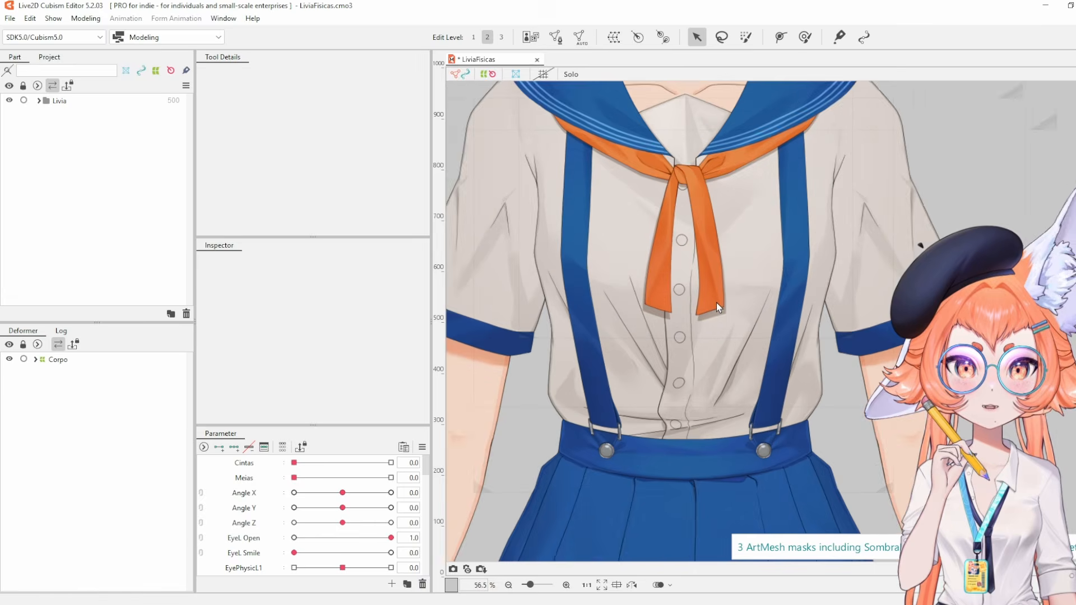
pyautogui.moveTo(716, 302); pyautogui.dragTo(698, 343)
pyautogui.click(832, 255)
pyautogui.moveTo(799, 258); pyautogui.dragTo(811, 311)
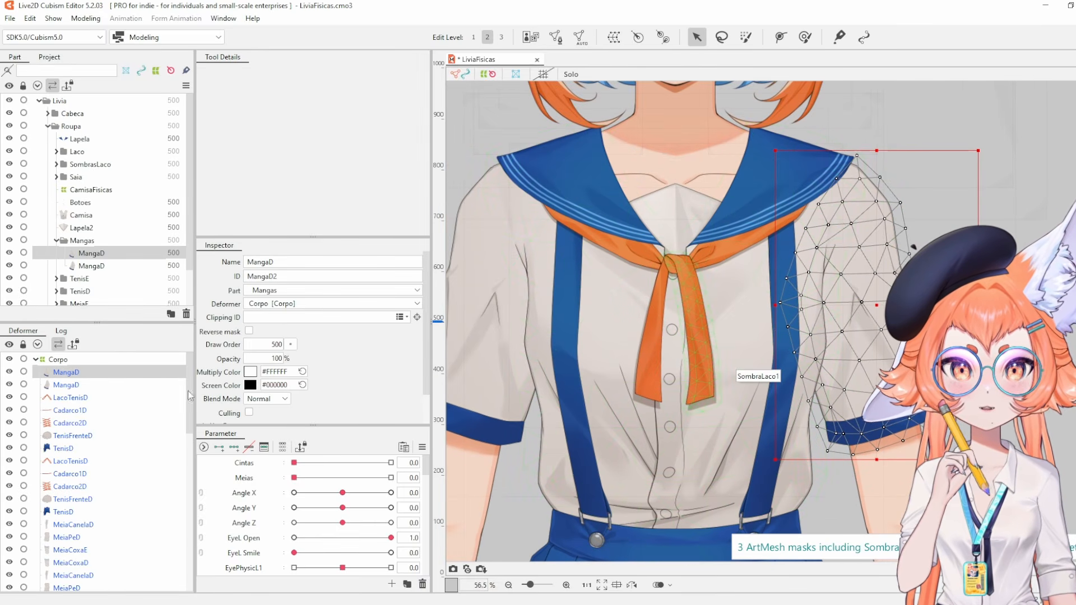
pyautogui.click(707, 364)
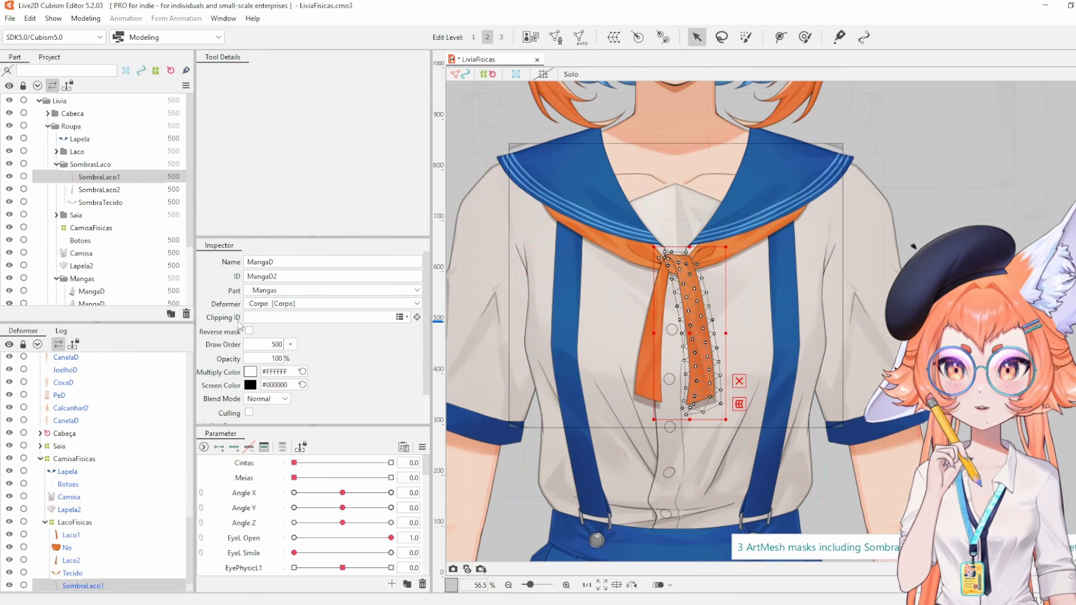
pyautogui.doubleClick(328, 319)
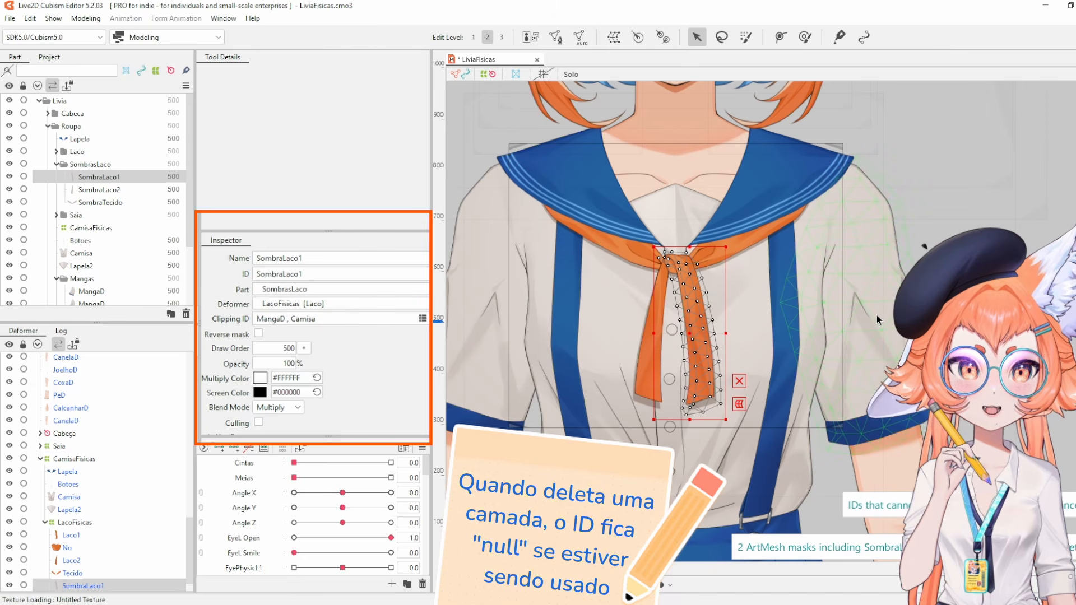
# Inspect the IDs of the two MangaD sleeve meshes on the model.
pyautogui.click(877, 316)
pyautogui.scroll(-2, 874, 314)
pyautogui.click(589, 330)
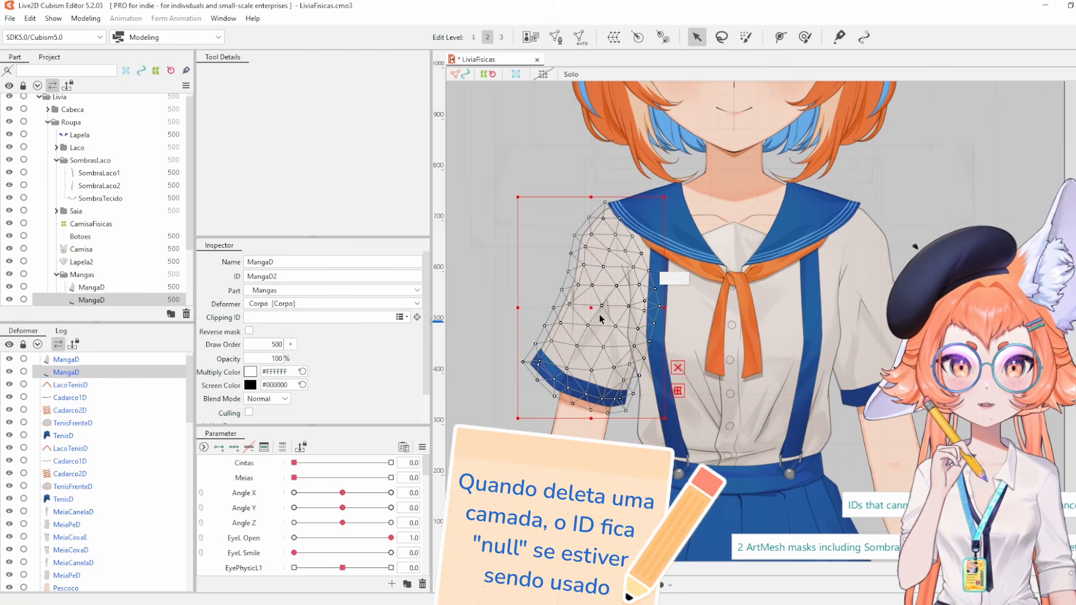
pyautogui.click(861, 298)
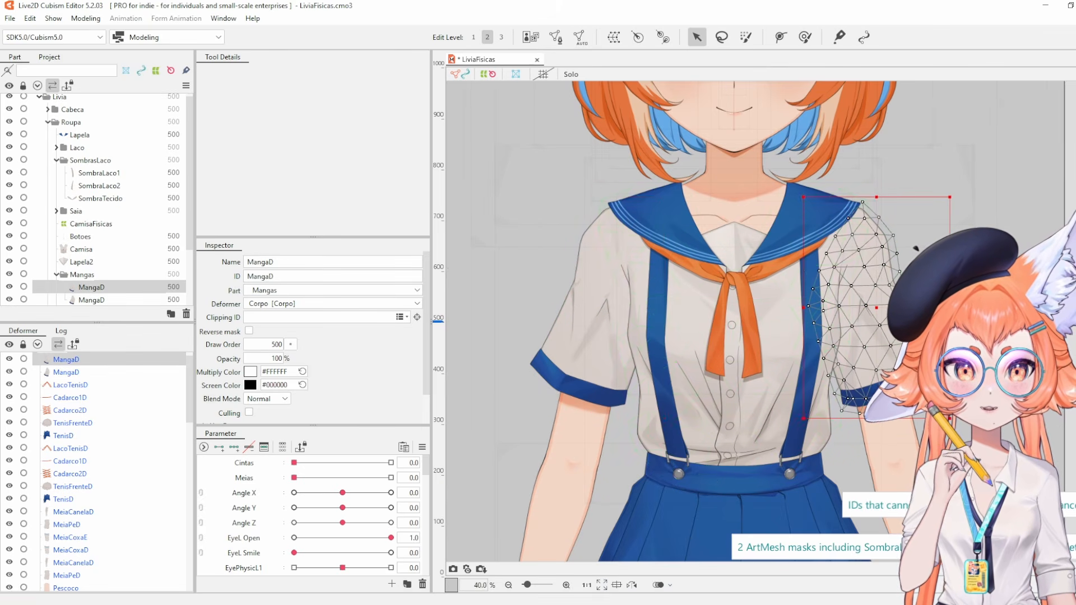
pyautogui.click(606, 308)
pyautogui.click(773, 299)
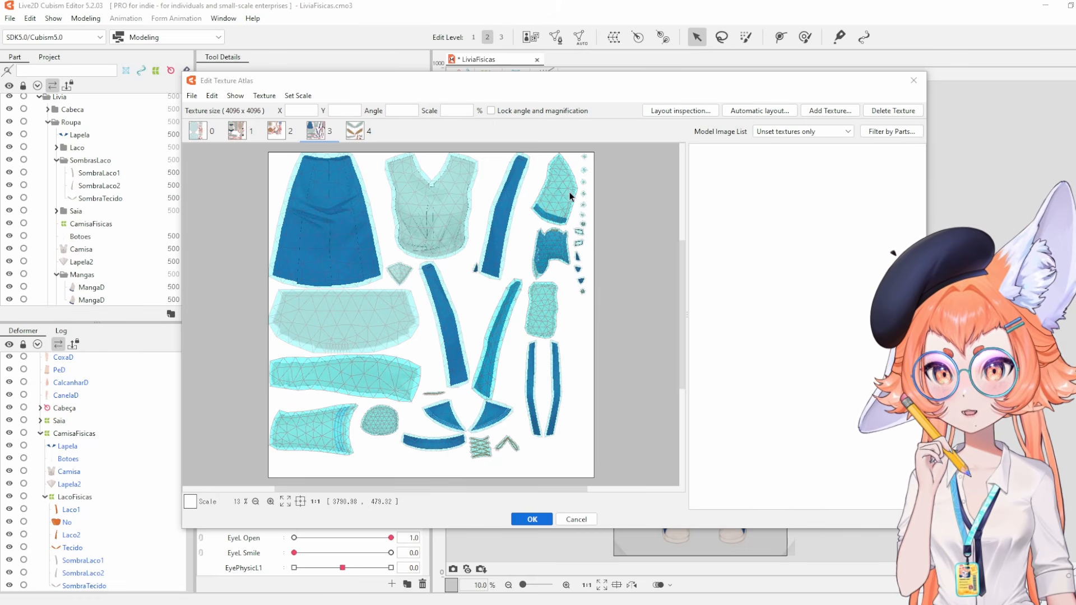
# Examine the sleeve's placement on texture 3 in the texture atlas.
pyautogui.scroll(2, 577, 180)
pyautogui.scroll(1, 560, 213)
pyautogui.scroll(-4, 535, 249)
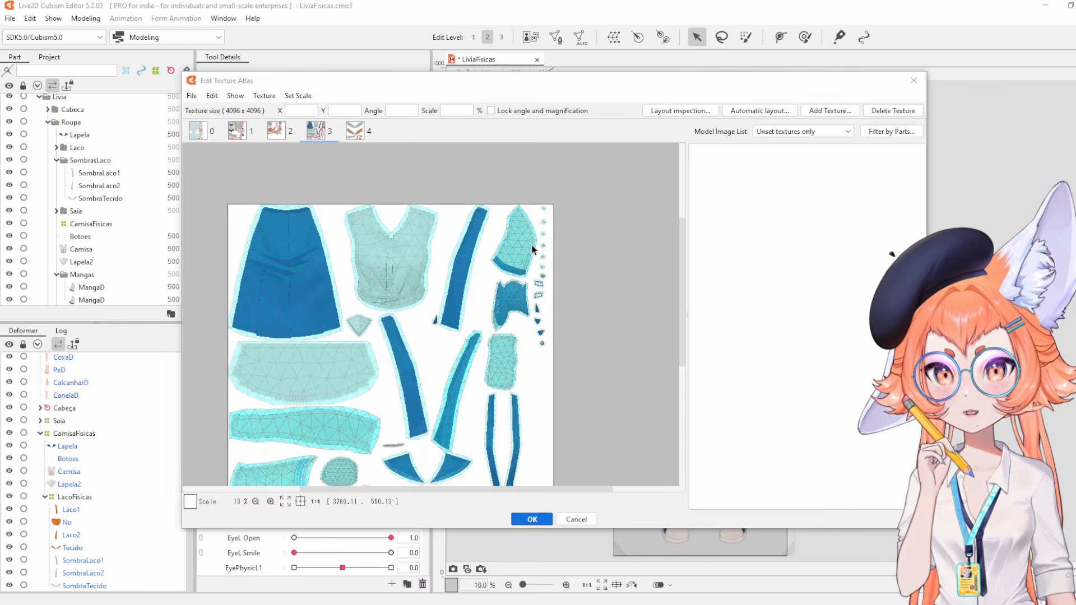
pyautogui.scroll(3, 542, 267)
pyautogui.scroll(-1, 561, 224)
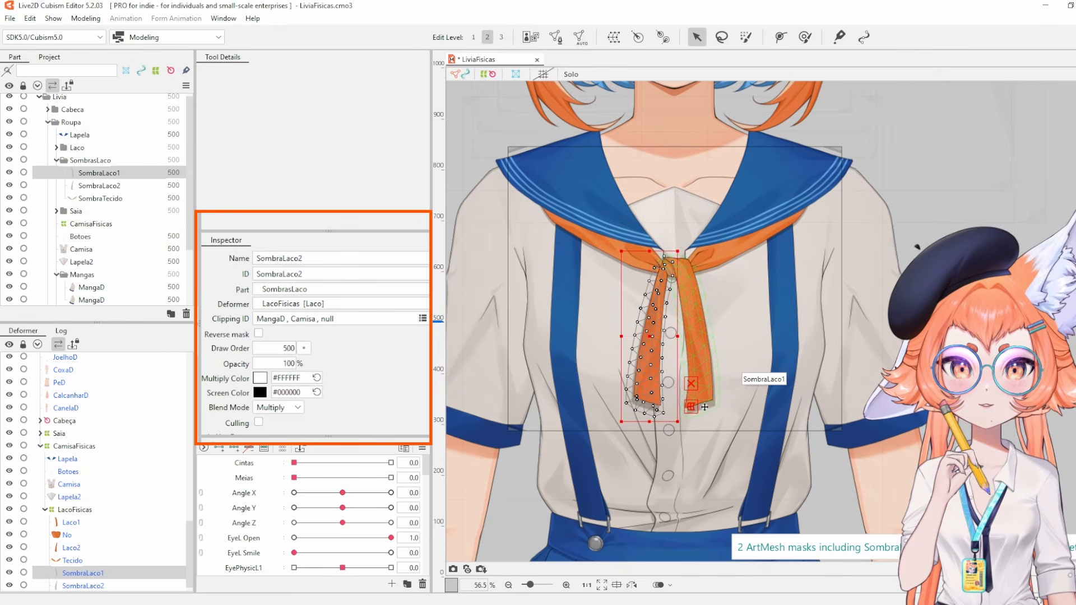
# Remove the null entry from the SombraLaco2 mesh's Clipping ID so it lists only MangaD and Camisa.
pyautogui.click(641, 404)
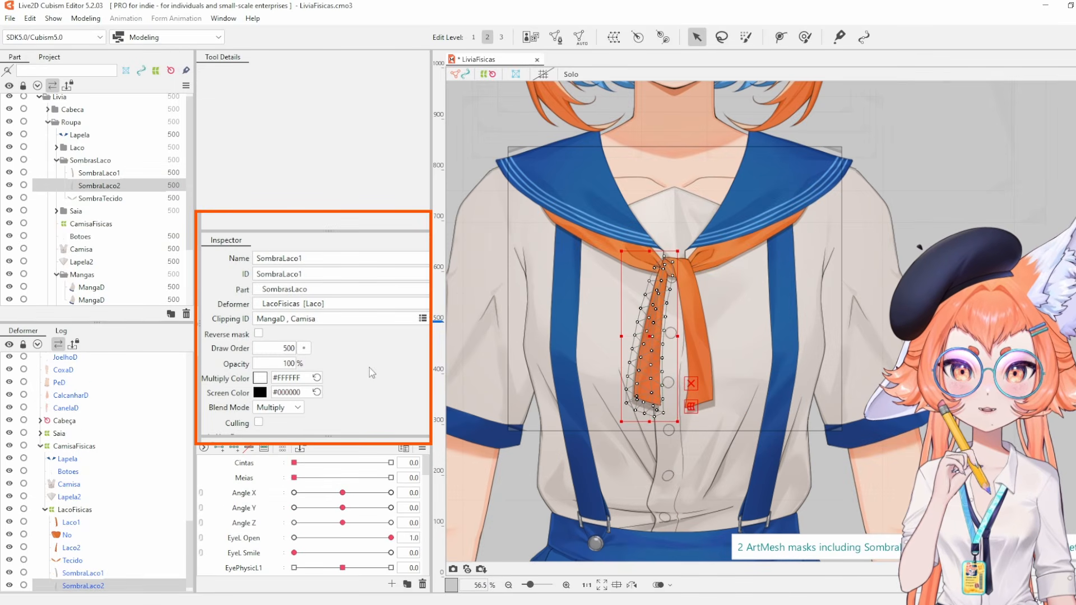
pyautogui.click(343, 319)
pyautogui.click(329, 318)
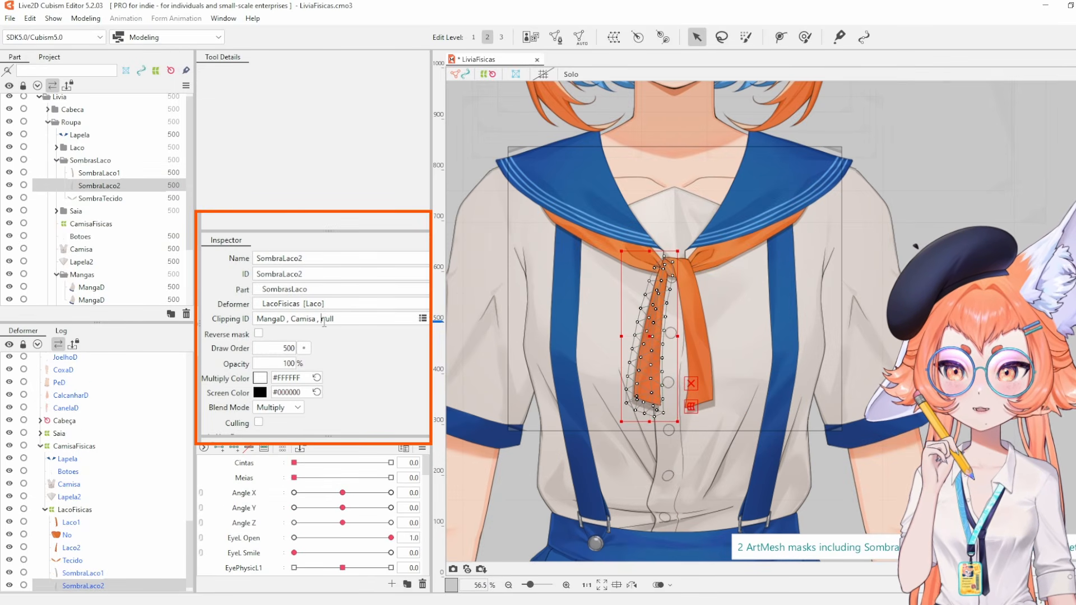
pyautogui.click(516, 335)
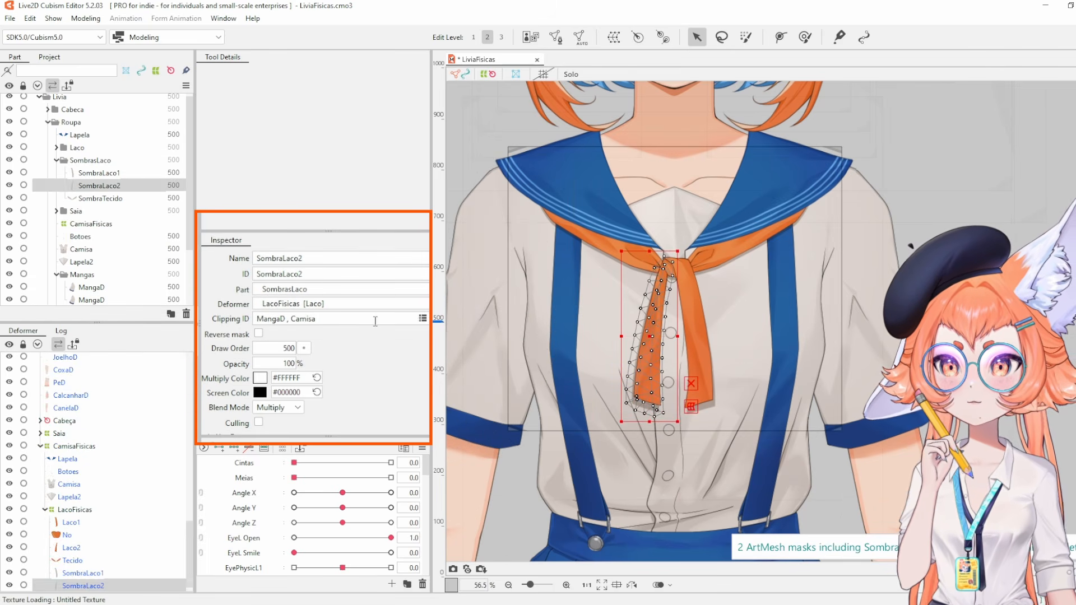
pyautogui.click(376, 321)
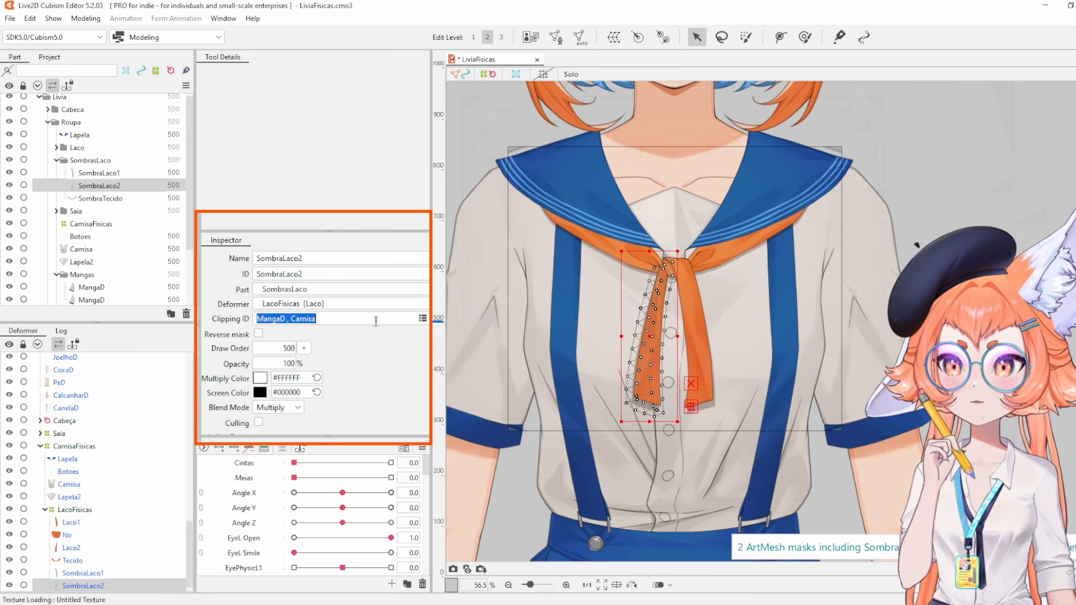
# Select the MangaD2 sleeve's ID text and open SombraLaco2's Clipping ID for editing.
pyautogui.click(851, 290)
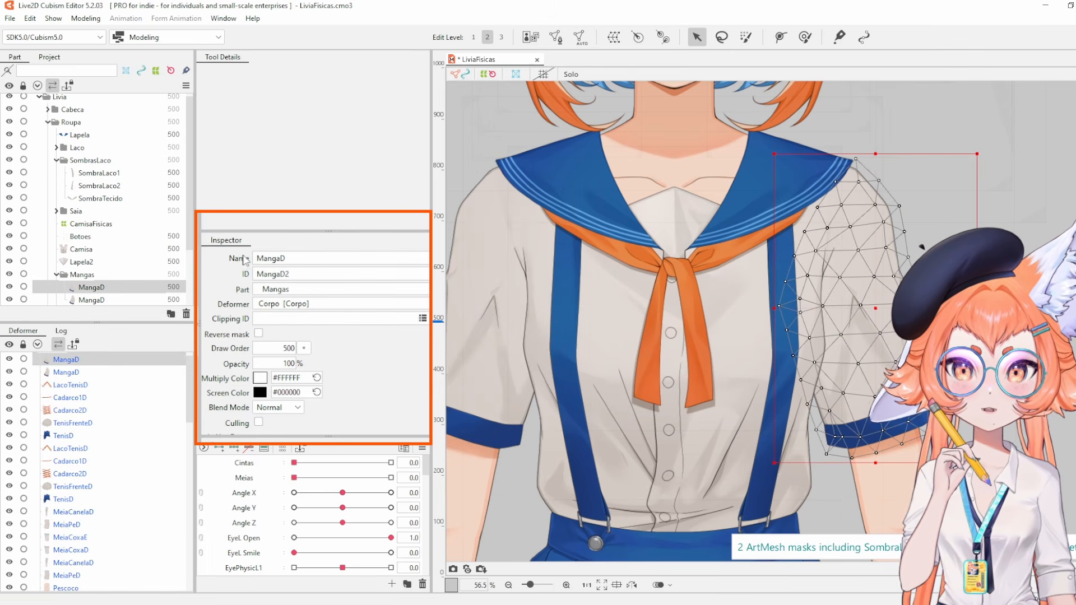
pyautogui.doubleClick(329, 274)
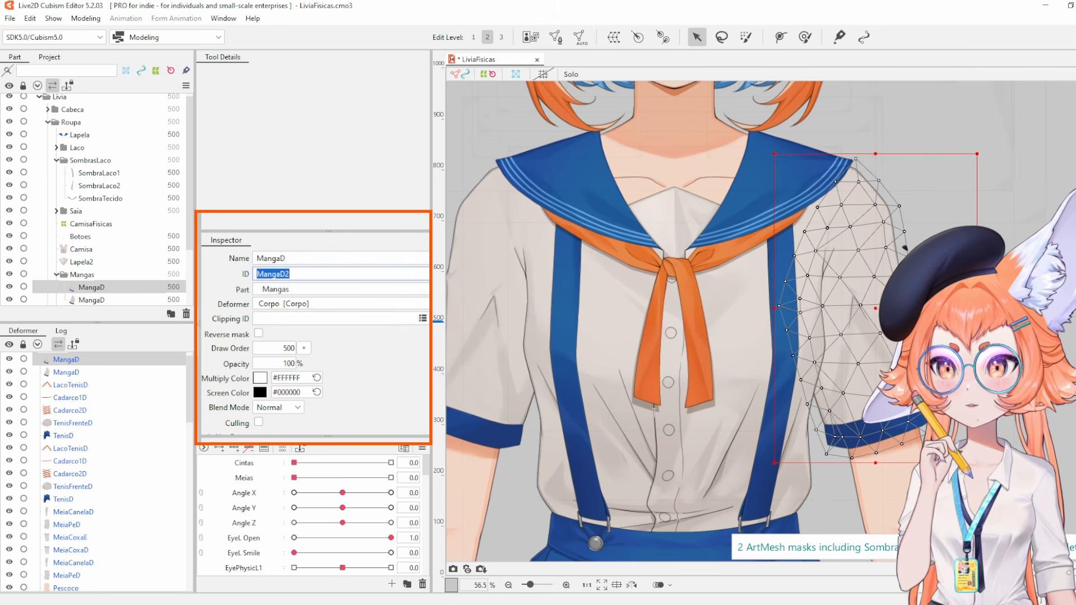
pyautogui.click(648, 406)
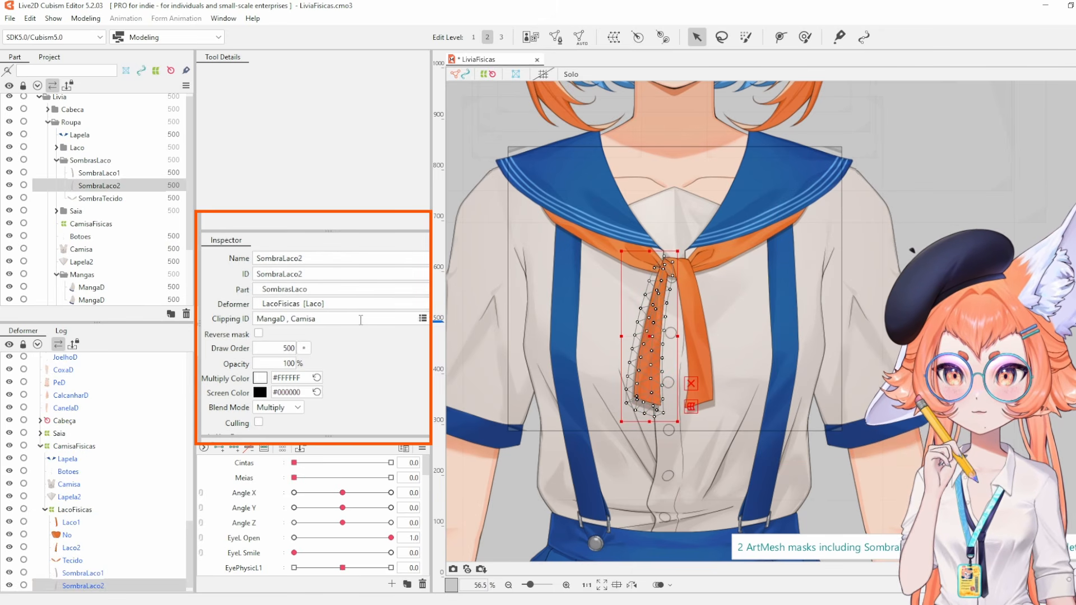
pyautogui.click(381, 319)
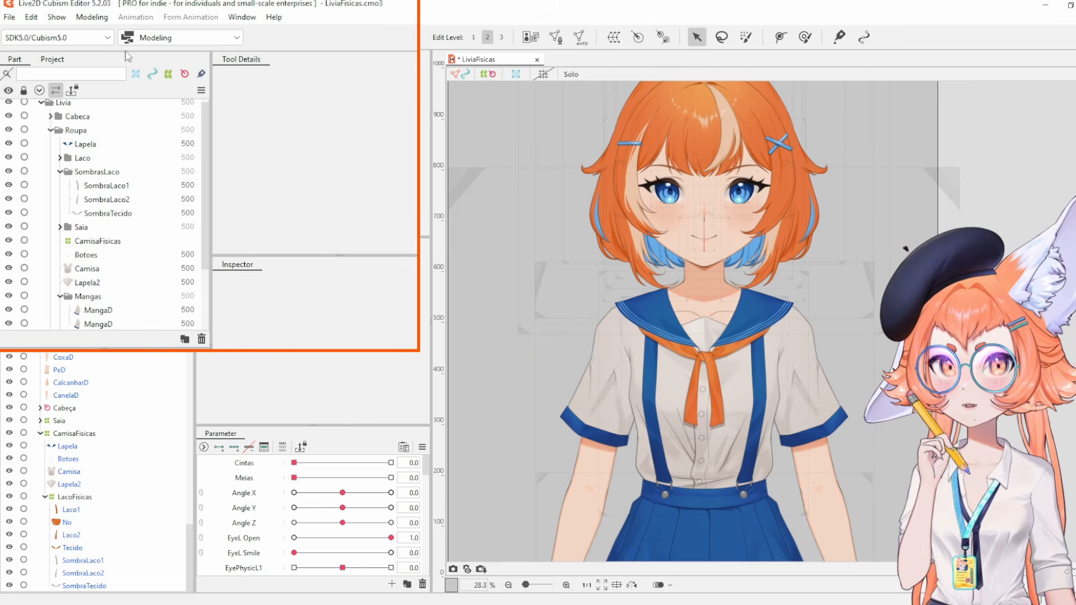
# Start the runtime export as a moc3 file and keep the export version at For SDK 5.0 / Cubism5.0.
pyautogui.click(9, 17)
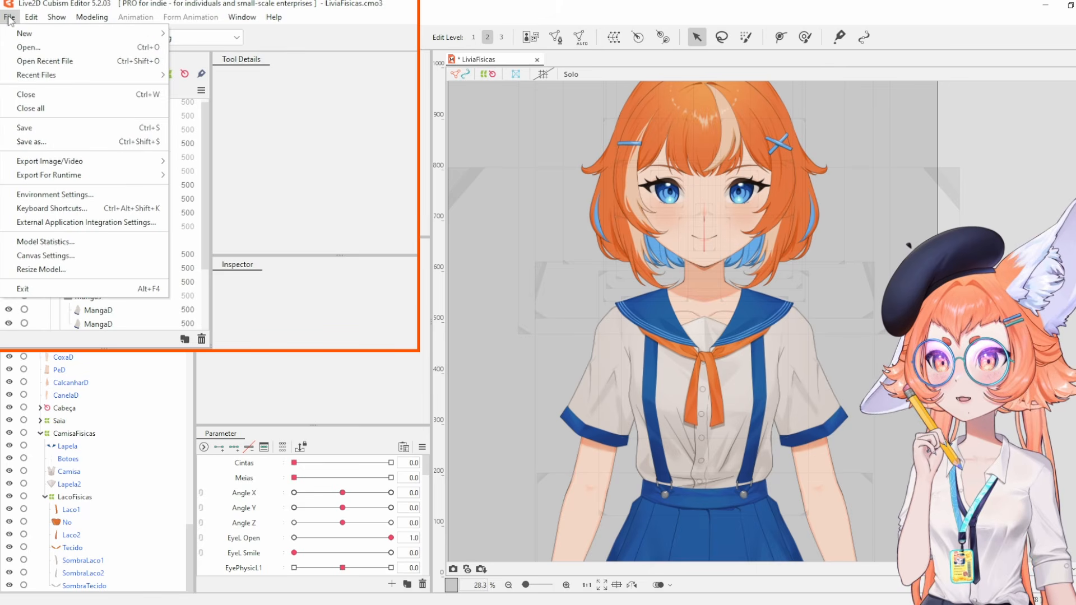
pyautogui.moveTo(100, 180)
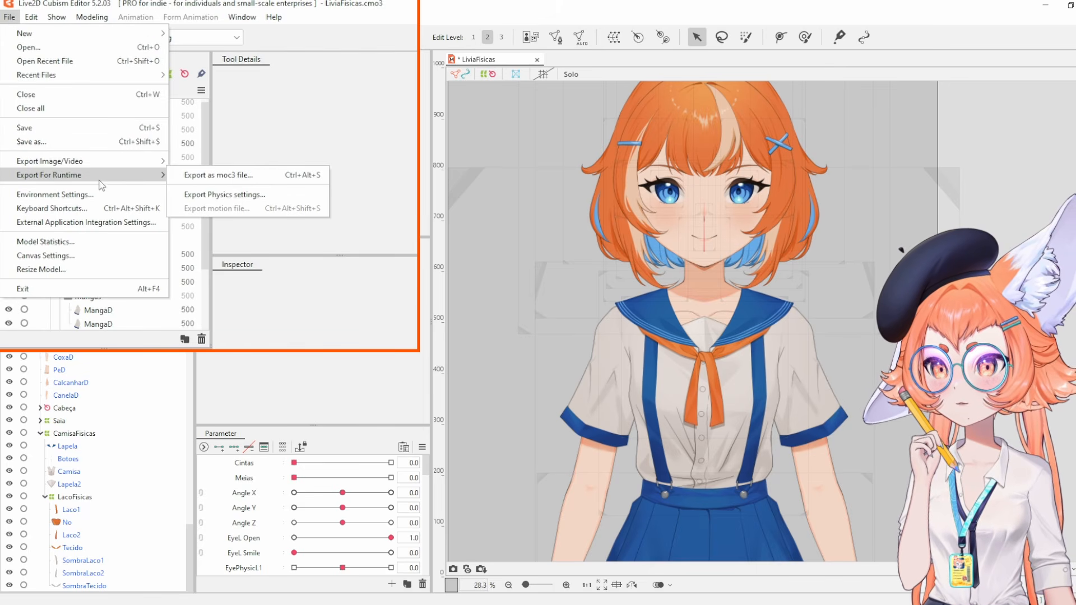
pyautogui.click(233, 176)
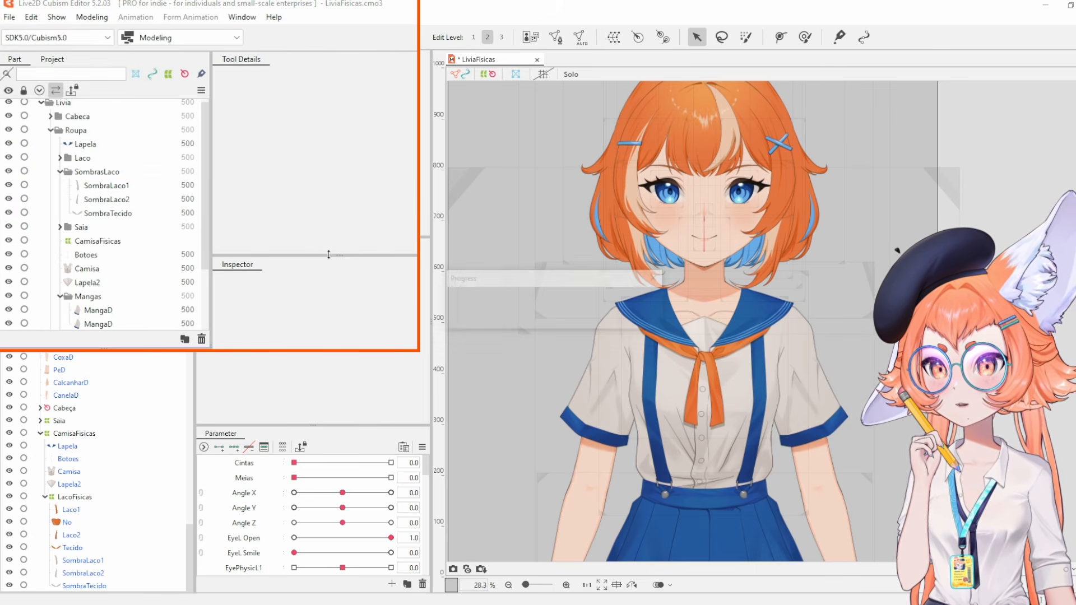
pyautogui.moveTo(562, 151); pyautogui.dragTo(565, 152)
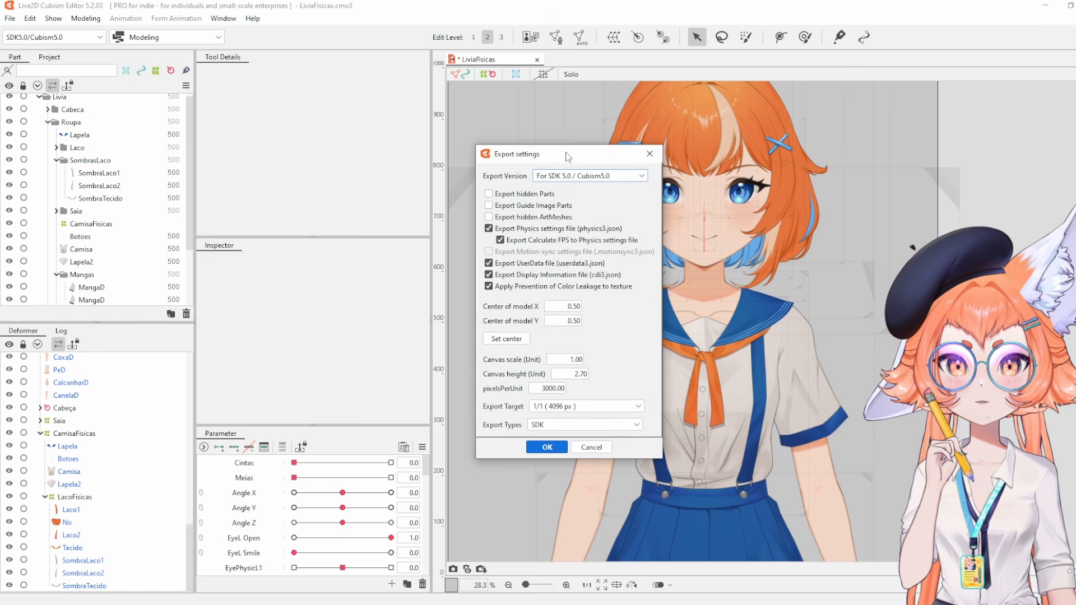
pyautogui.click(590, 176)
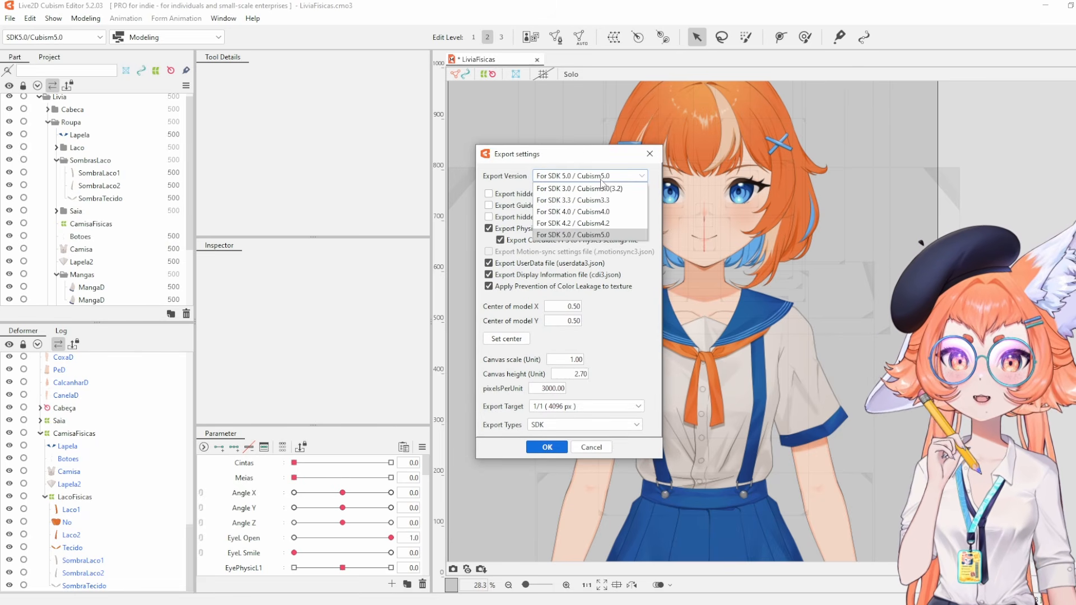
pyautogui.click(615, 235)
pyautogui.click(626, 179)
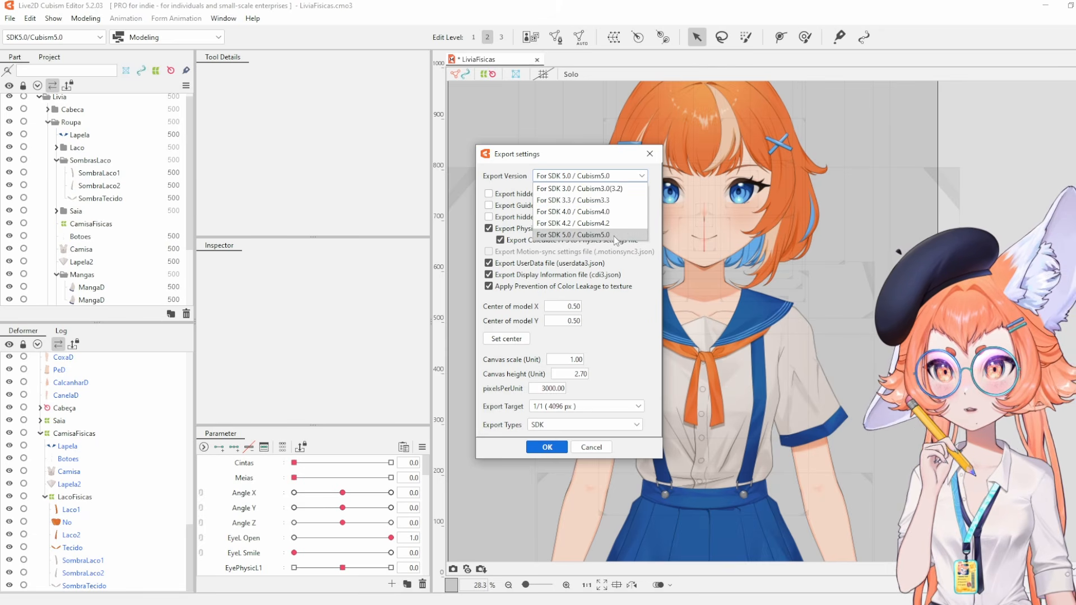
pyautogui.click(613, 236)
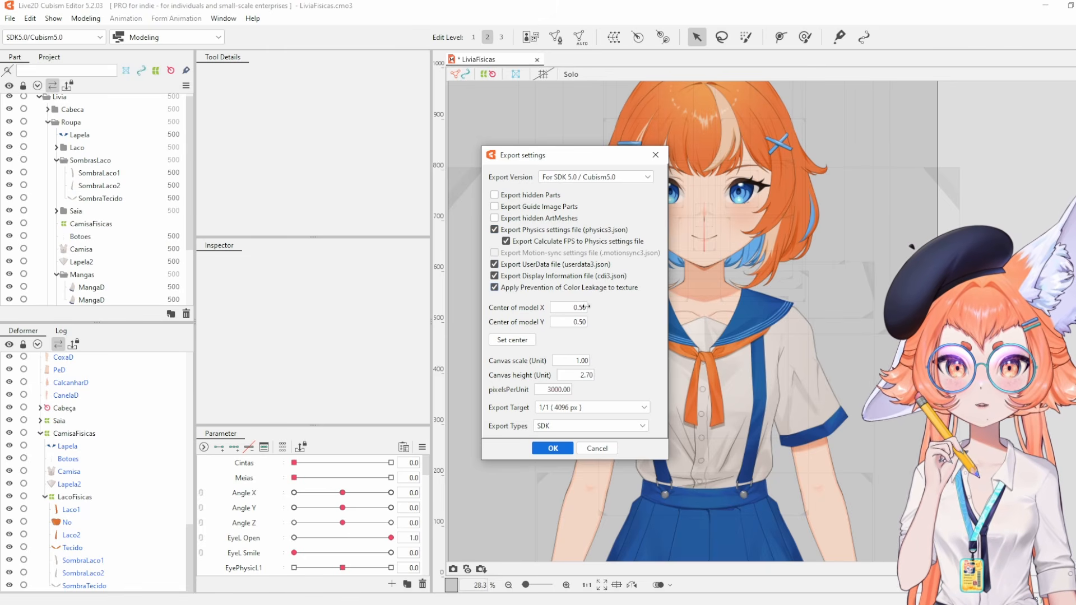
# Set the center of model Y to 0.10 in the export settings.
pyautogui.press('Tab')
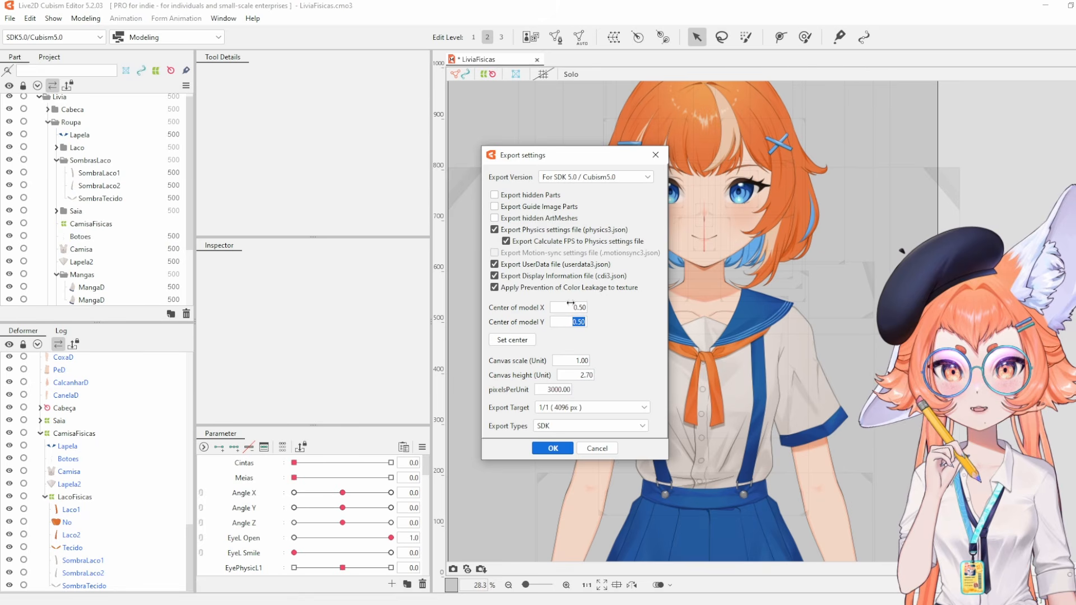
pyautogui.hotkey('shift', 'Tab')
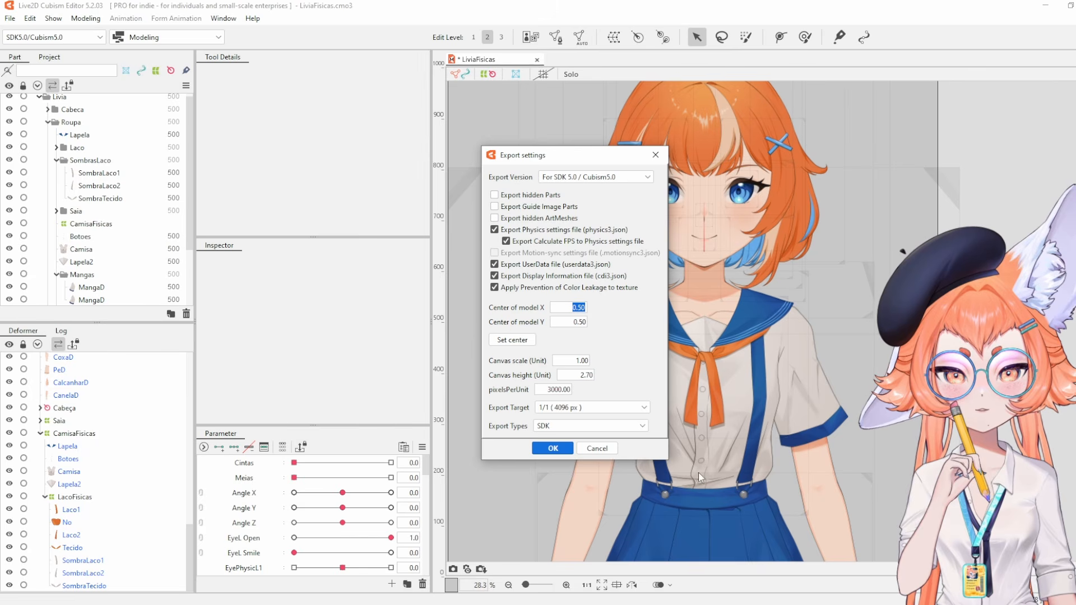
pyautogui.write('0.10')
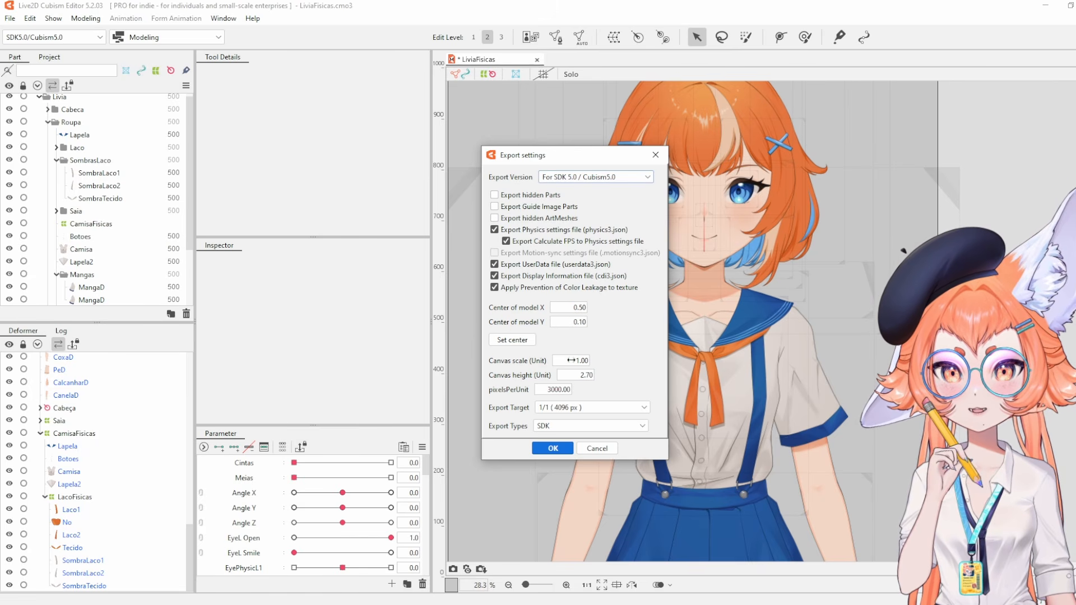
pyautogui.click(588, 379)
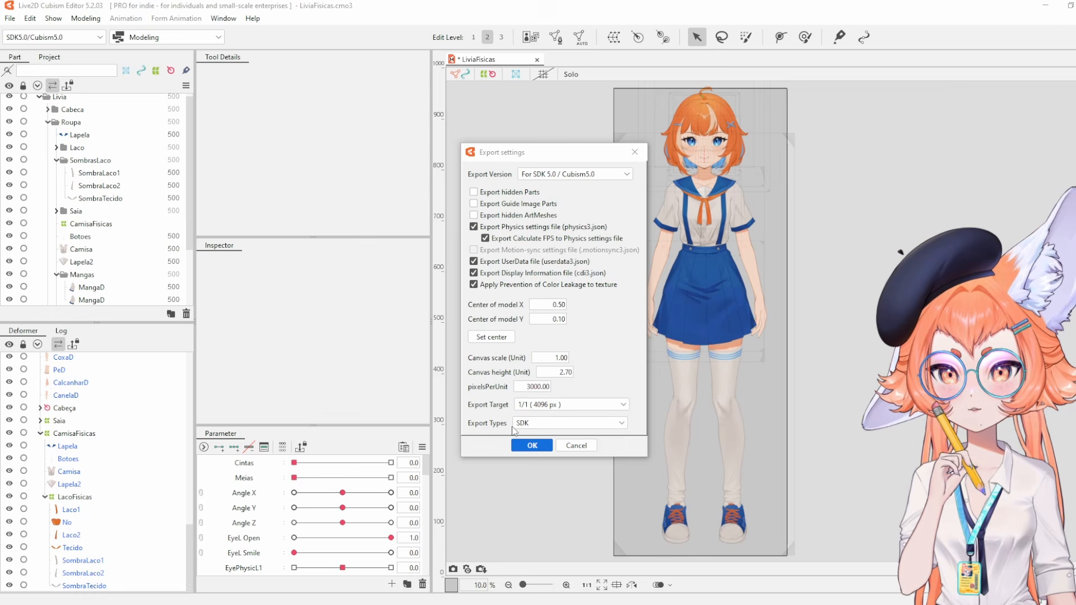
# Try the export targets 1/2 (2048 px), 1/4 (1024 px) and 1/8 (512 px), and return to 1/1 (4096 px).
pyautogui.click(565, 406)
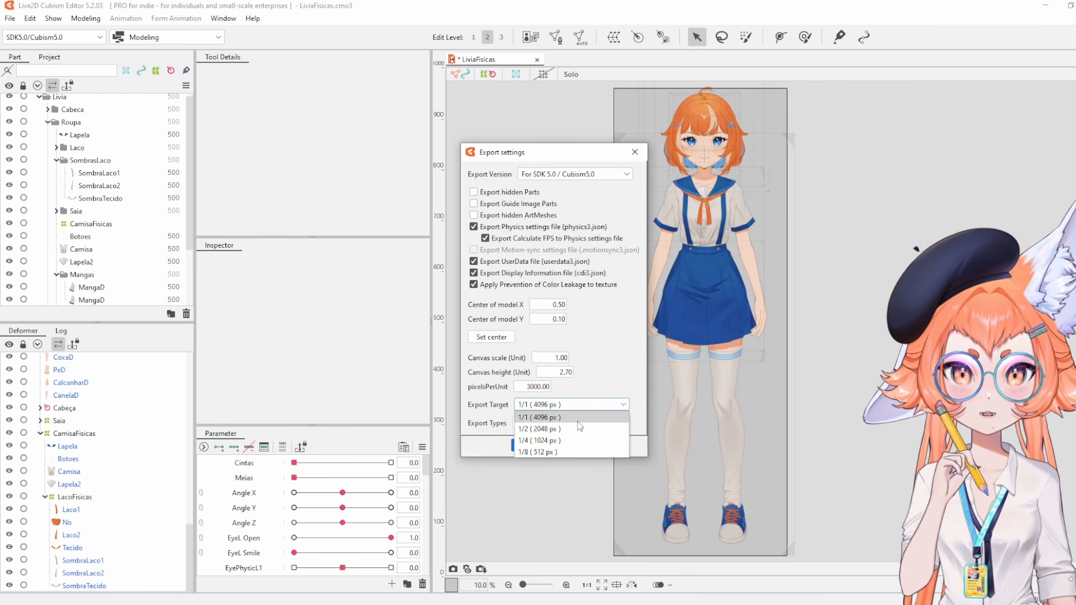
pyautogui.click(577, 406)
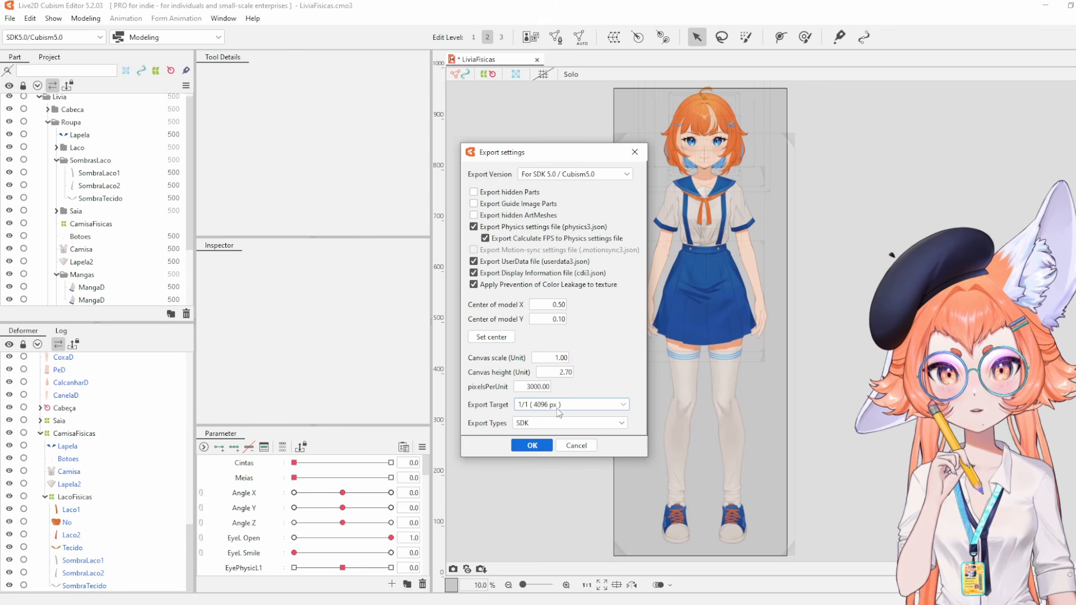
pyautogui.click(600, 412)
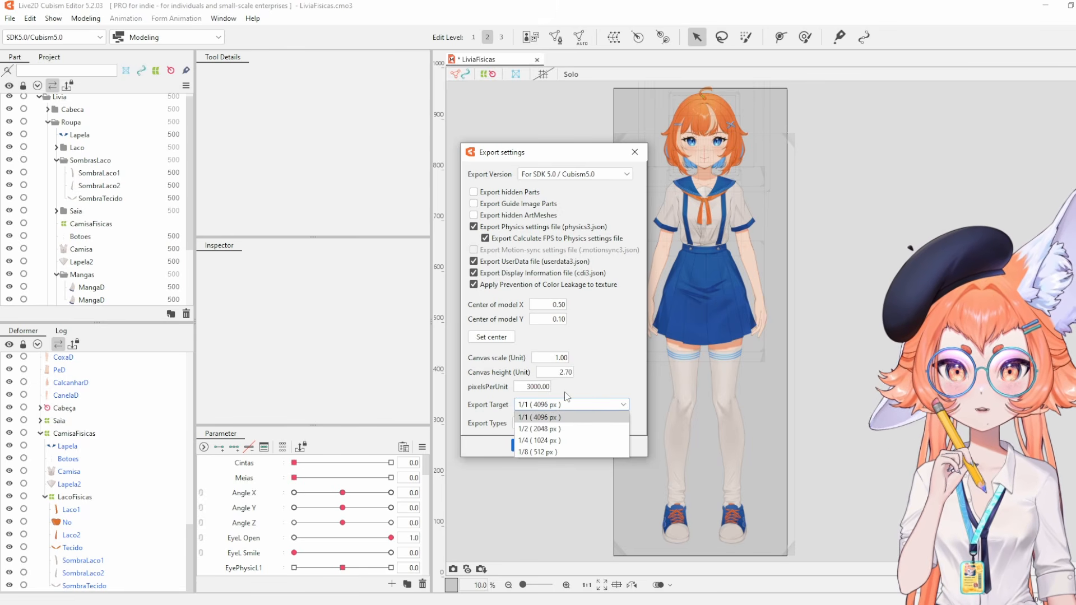
pyautogui.click(586, 399)
pyautogui.click(584, 405)
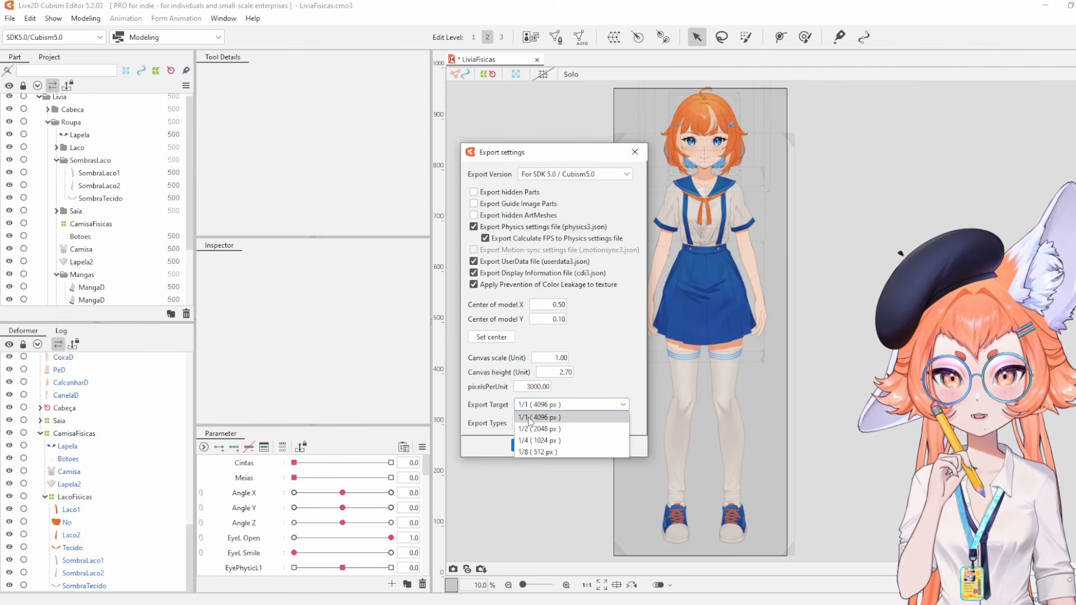
pyautogui.click(563, 429)
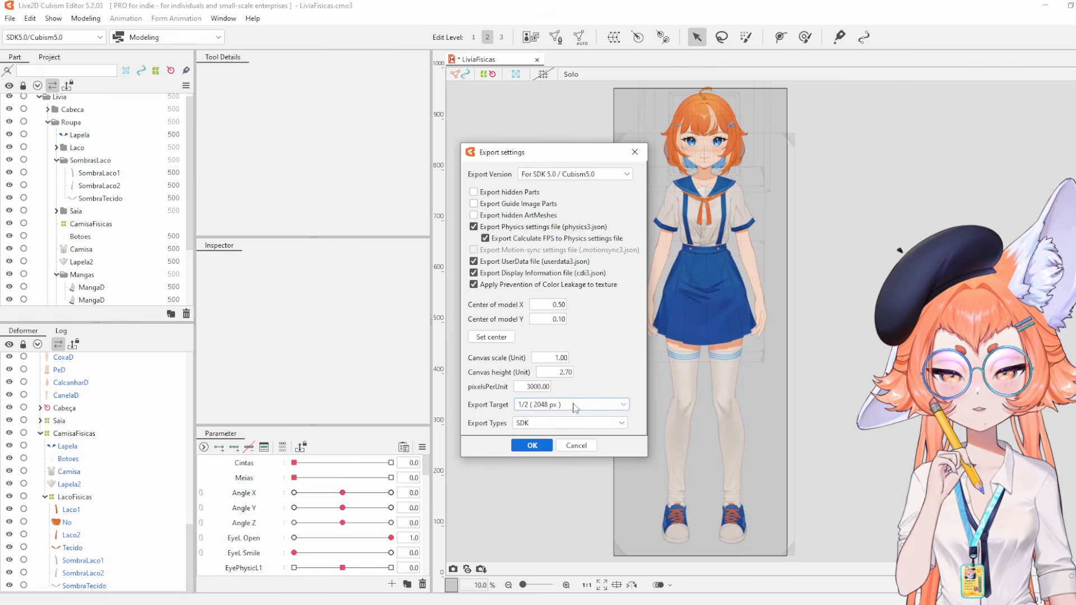
pyautogui.click(574, 405)
pyautogui.click(559, 436)
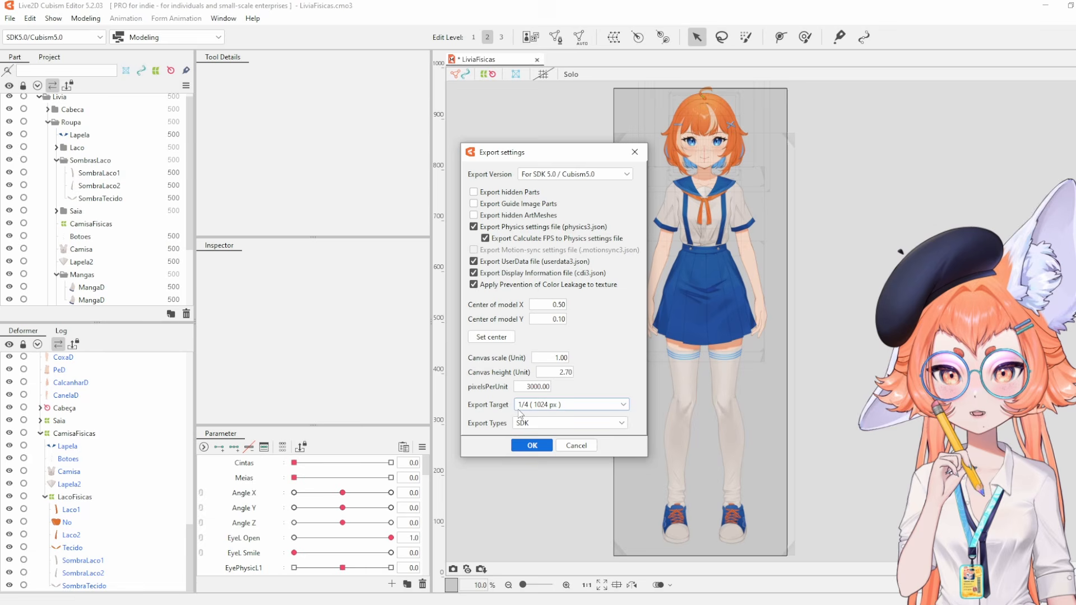
pyautogui.click(570, 406)
pyautogui.click(548, 446)
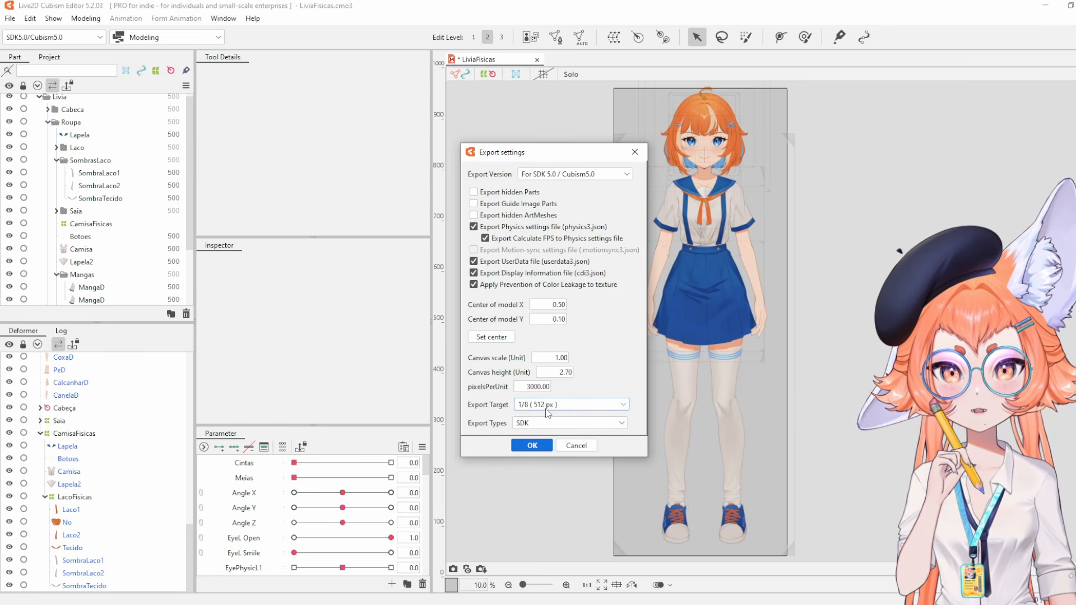
pyautogui.click(546, 408)
pyautogui.click(553, 418)
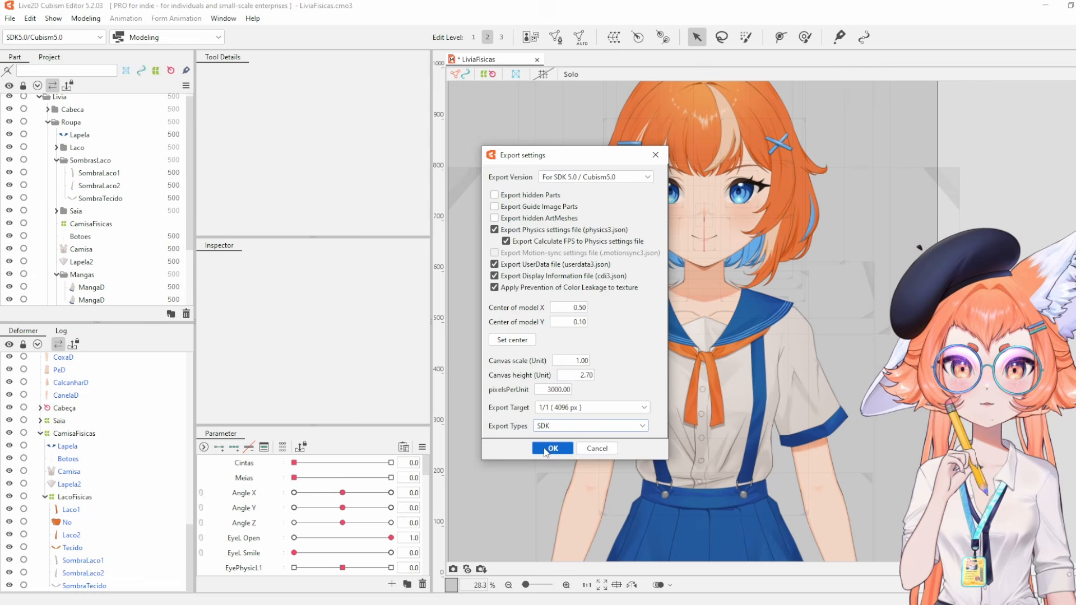
# Accept the export settings and create a folder named Livia v1 on the desktop for the moc3 file.
pyautogui.click(544, 448)
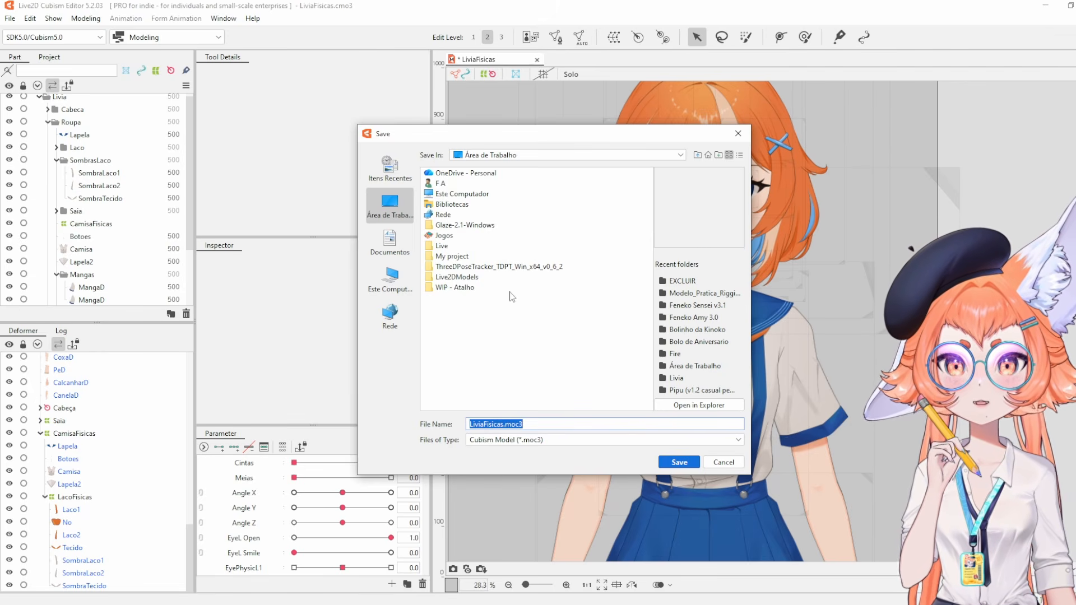
pyautogui.click(719, 155)
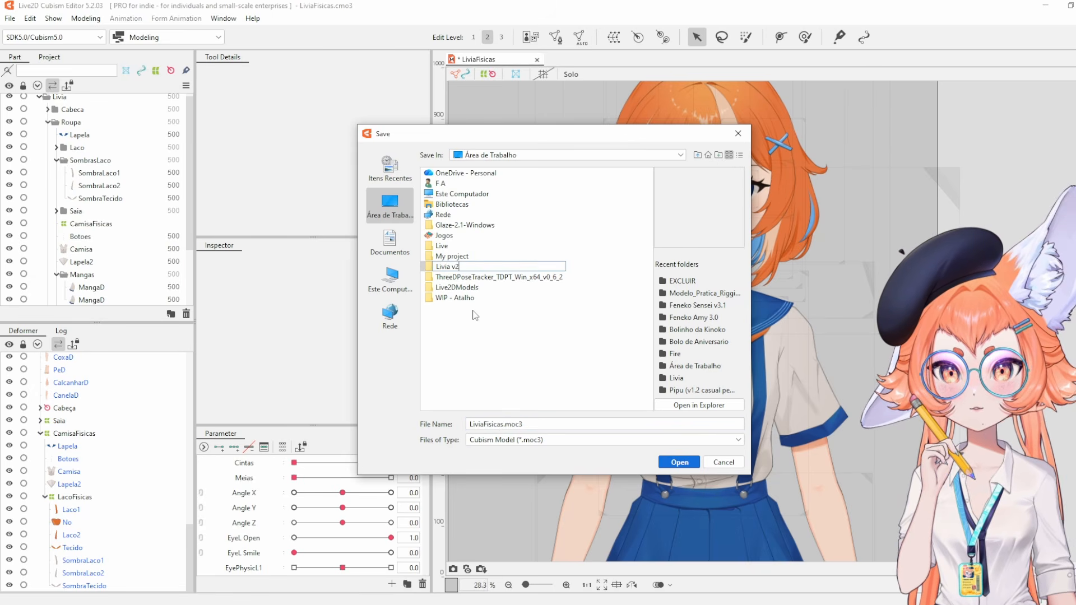
pyautogui.press('Return')
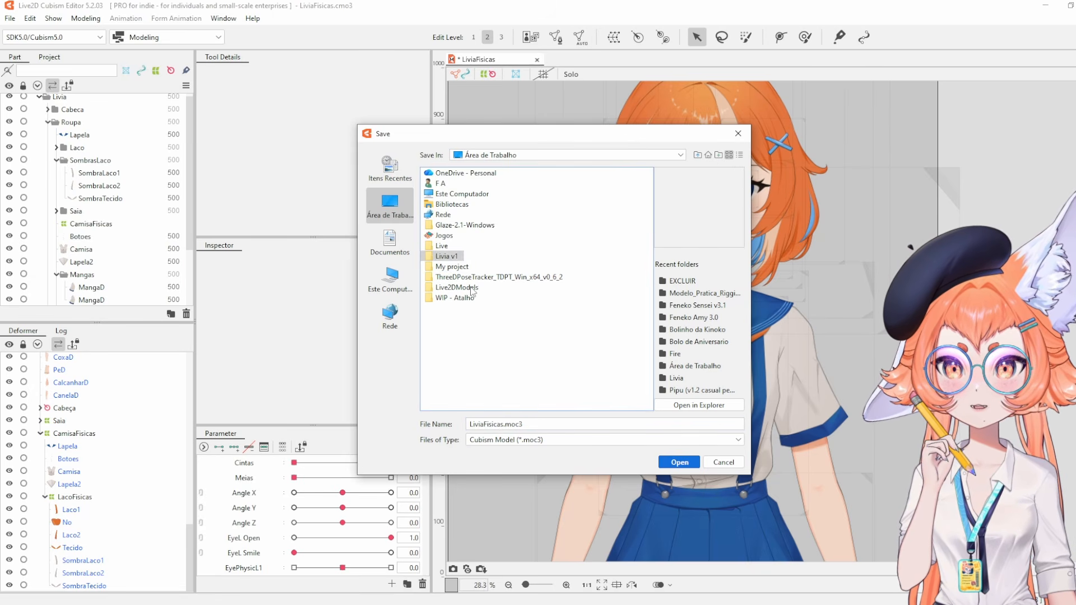
# Save the runtime export as Livia.moc3 inside the Livia v1 folder.
pyautogui.press('Return')
pyautogui.click(494, 423)
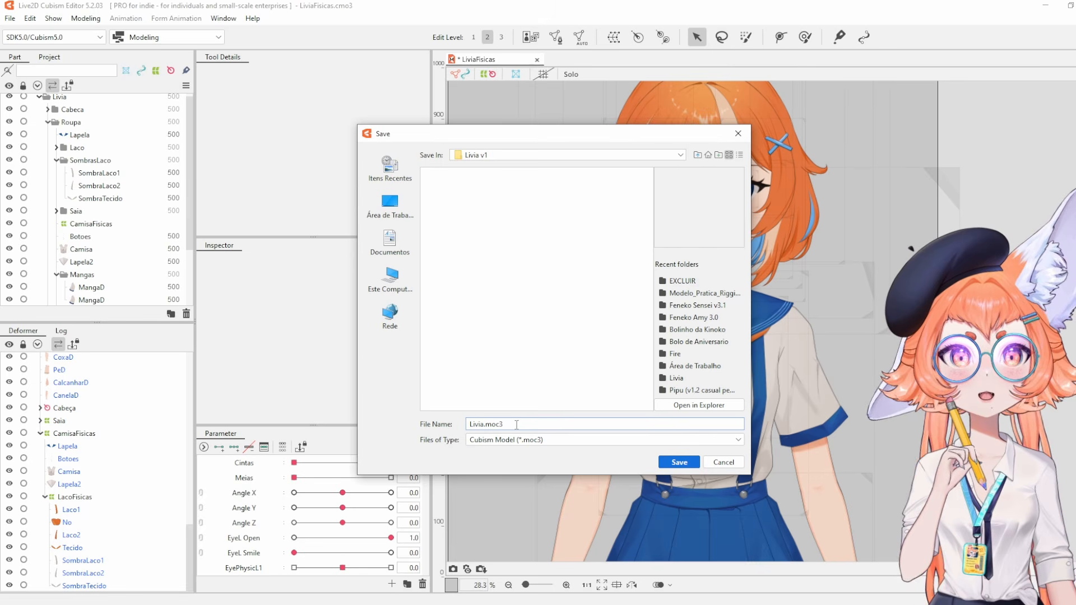
pyautogui.press('Return')
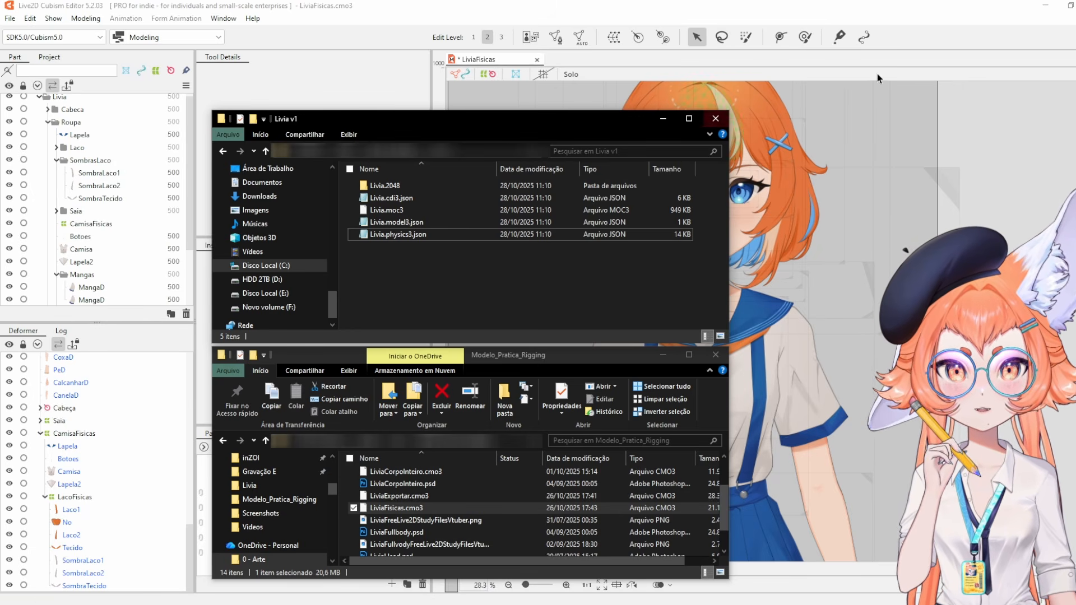
# Compare the editable LiviaFisicas.cmo3 project file with the exported Livia.moc3 in the two folder windows.
pyautogui.click(400, 508)
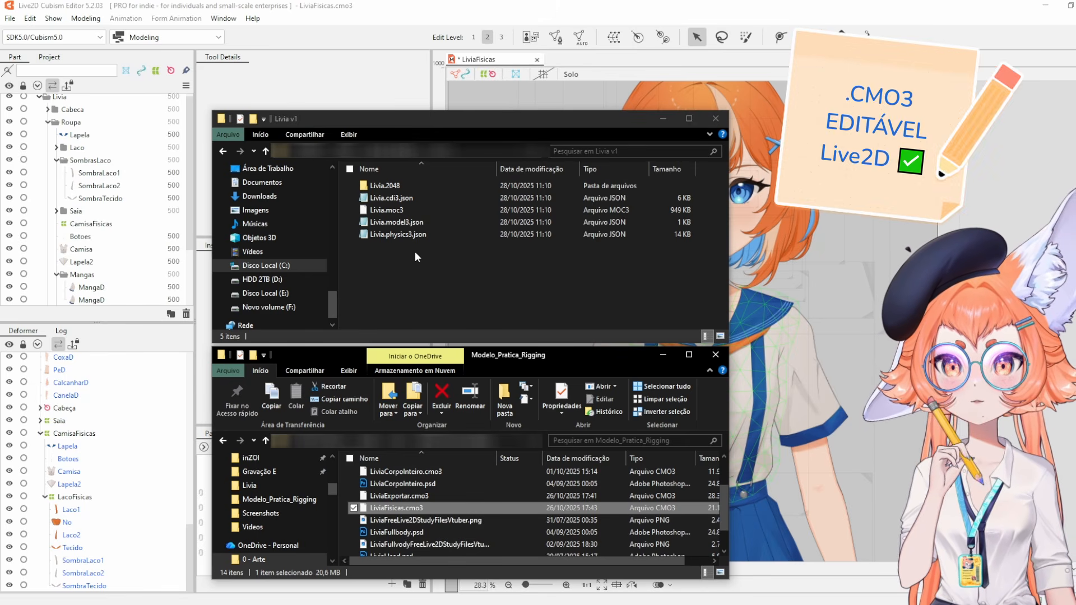
pyautogui.click(401, 209)
pyautogui.moveTo(426, 274); pyautogui.dragTo(415, 186)
pyautogui.click(386, 210)
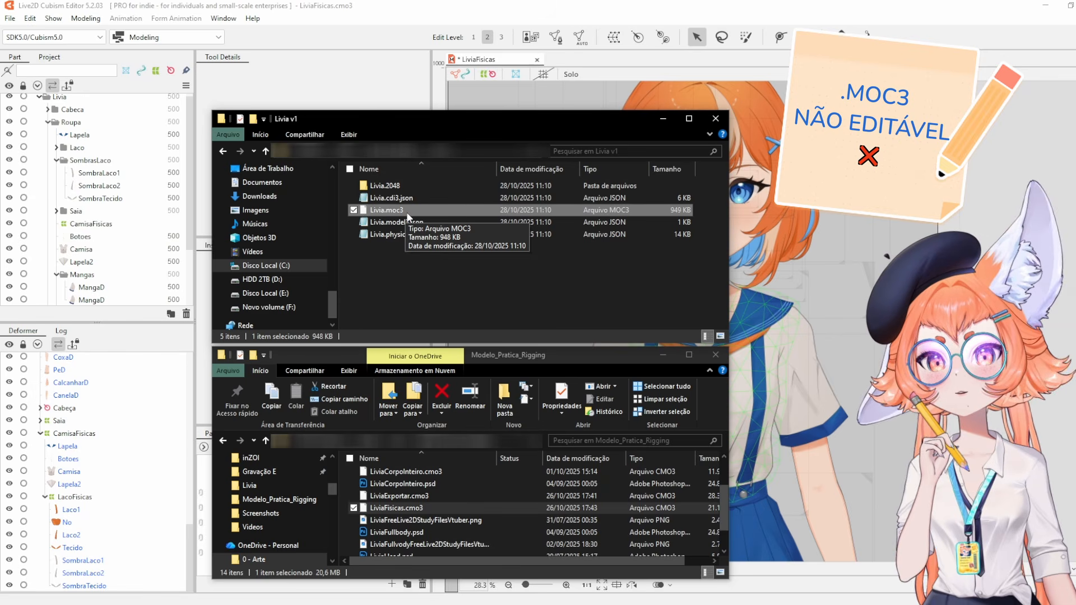
pyautogui.moveTo(397, 208); pyautogui.dragTo(571, 56)
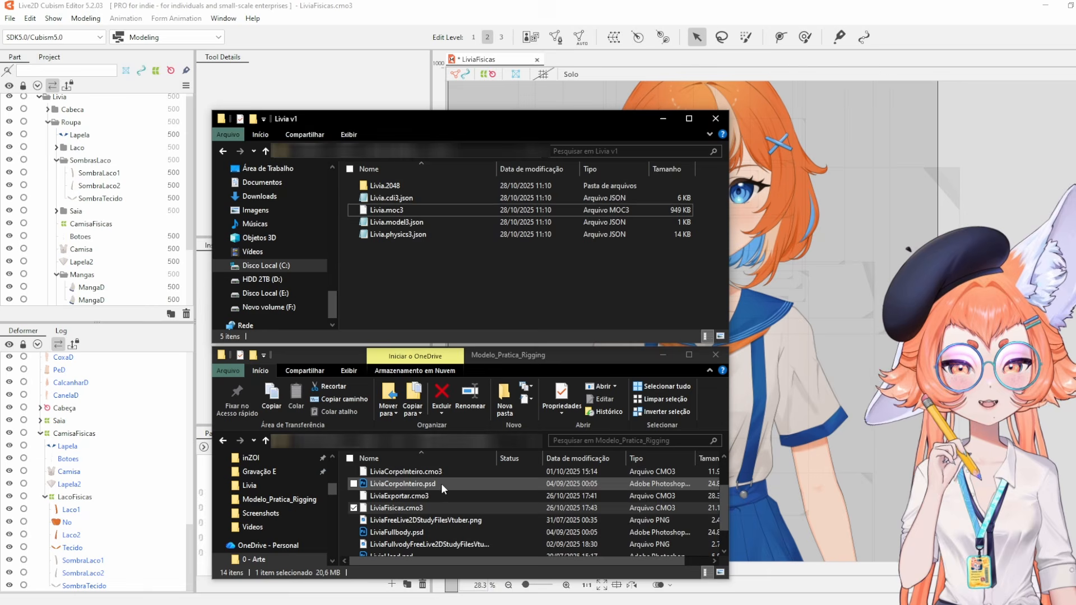
pyautogui.click(440, 502)
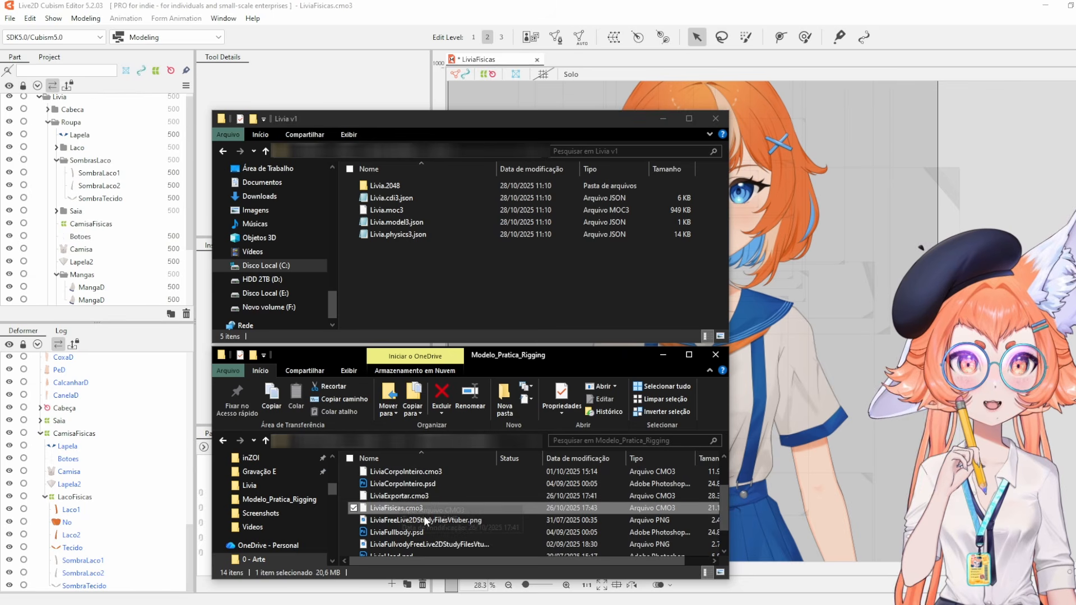
# Examine all exported files in the Livia v1 folder and return to the desktop folder that contains it.
pyautogui.click(408, 274)
pyautogui.hotkey('ctrl', 'a')
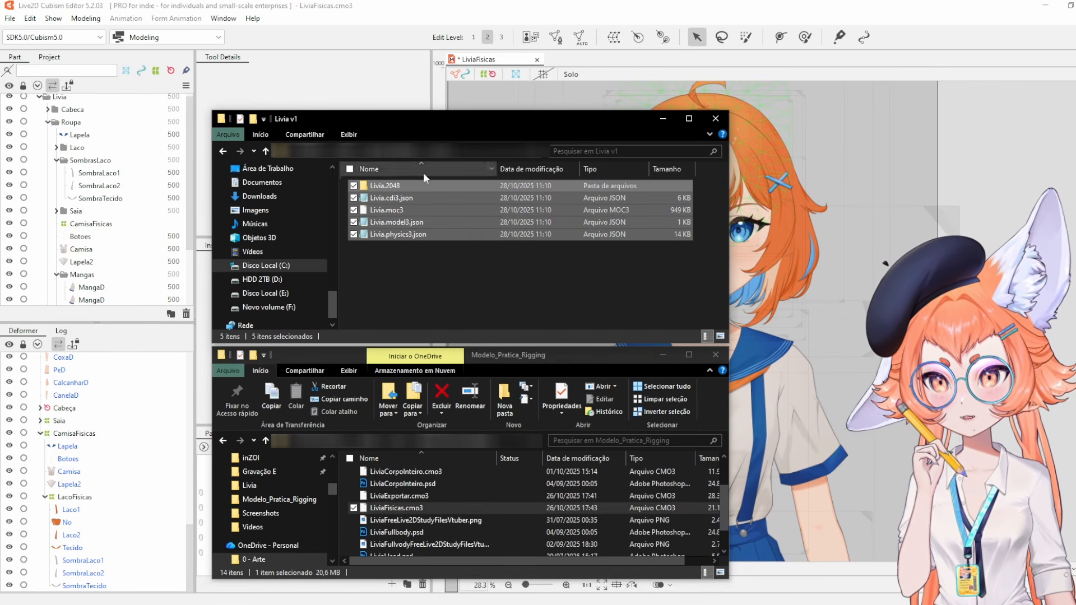
pyautogui.click(422, 273)
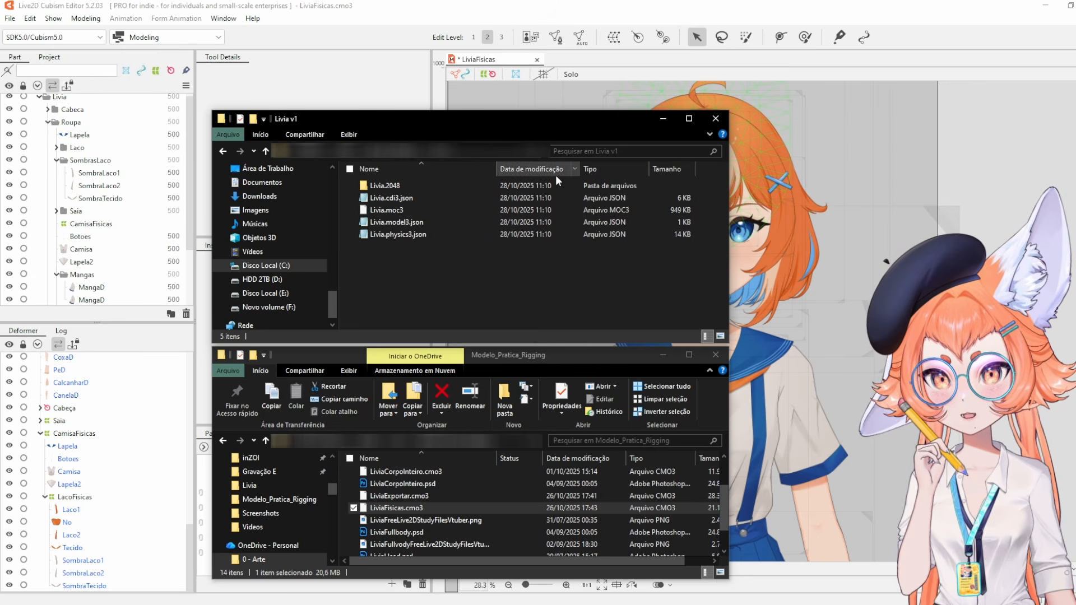
pyautogui.click(413, 150)
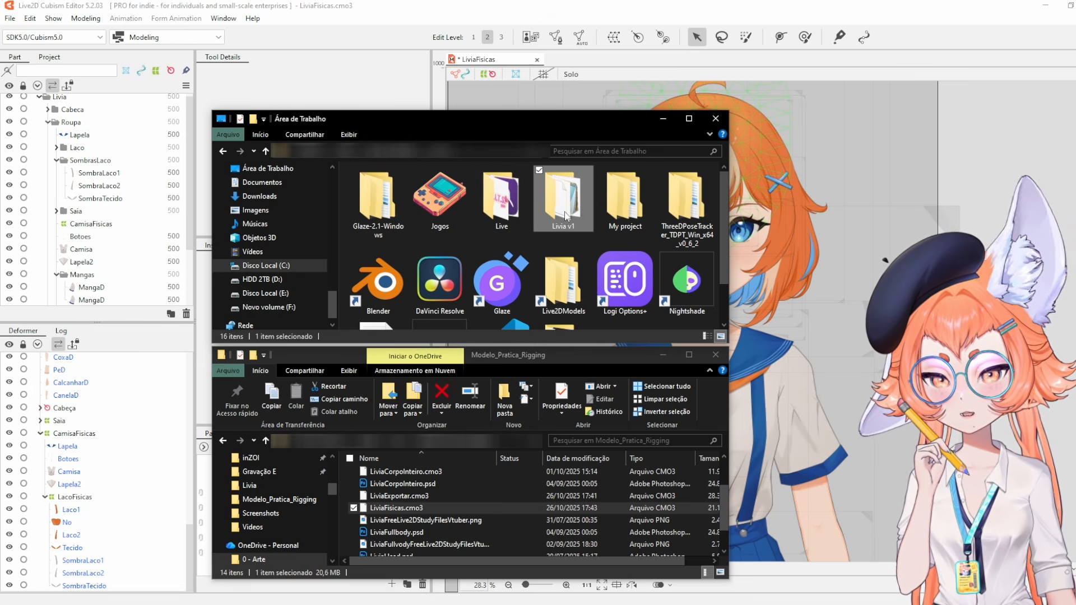
pyautogui.doubleClick(564, 213)
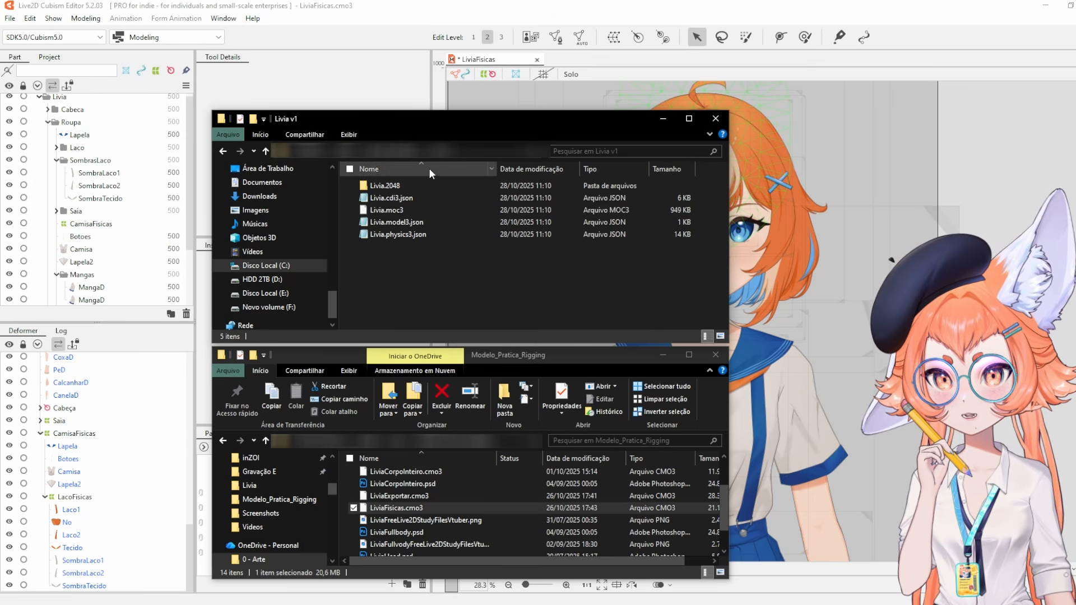
pyautogui.click(413, 151)
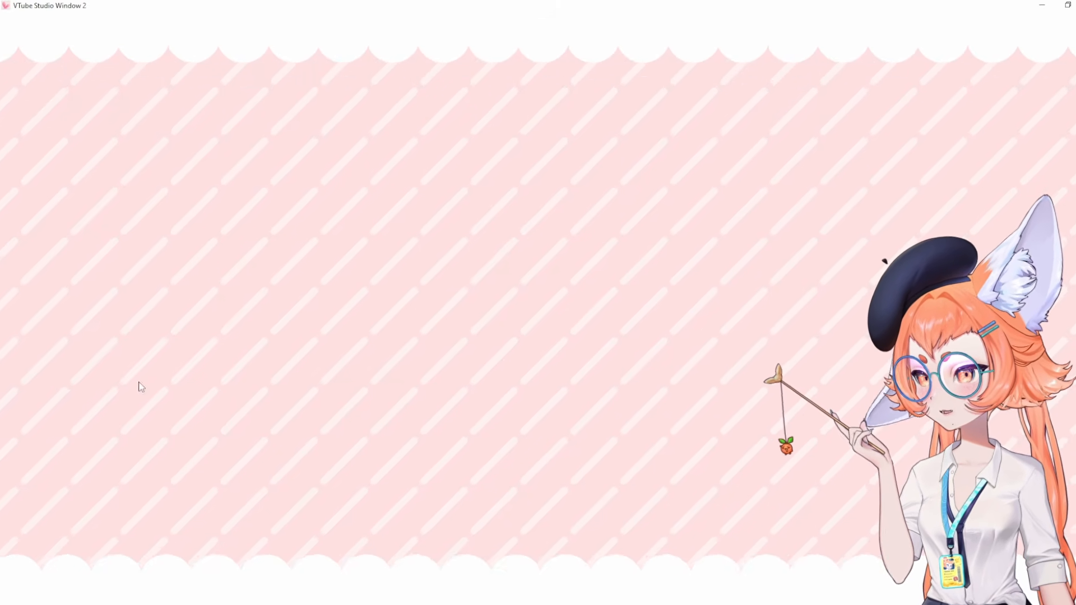
# Switch to VTube Studio, bring up the model list and open the Live2DModels folder for importing an own model.
pyautogui.doubleClick(435, 322)
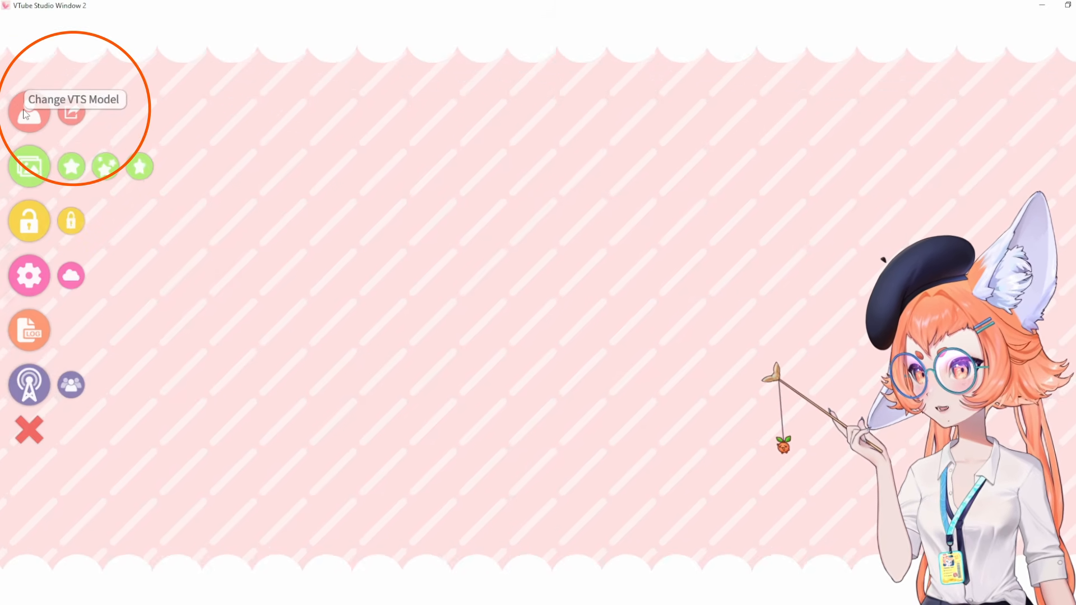
pyautogui.click(25, 115)
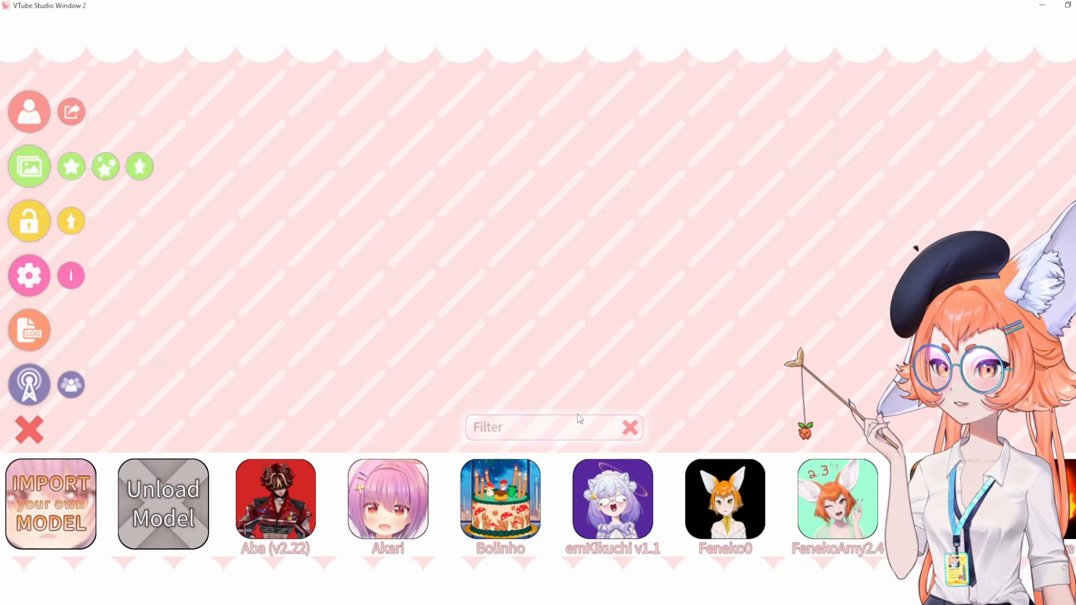
pyautogui.hscroll(3, 465, 489)
pyautogui.hscroll(-4, 465, 490)
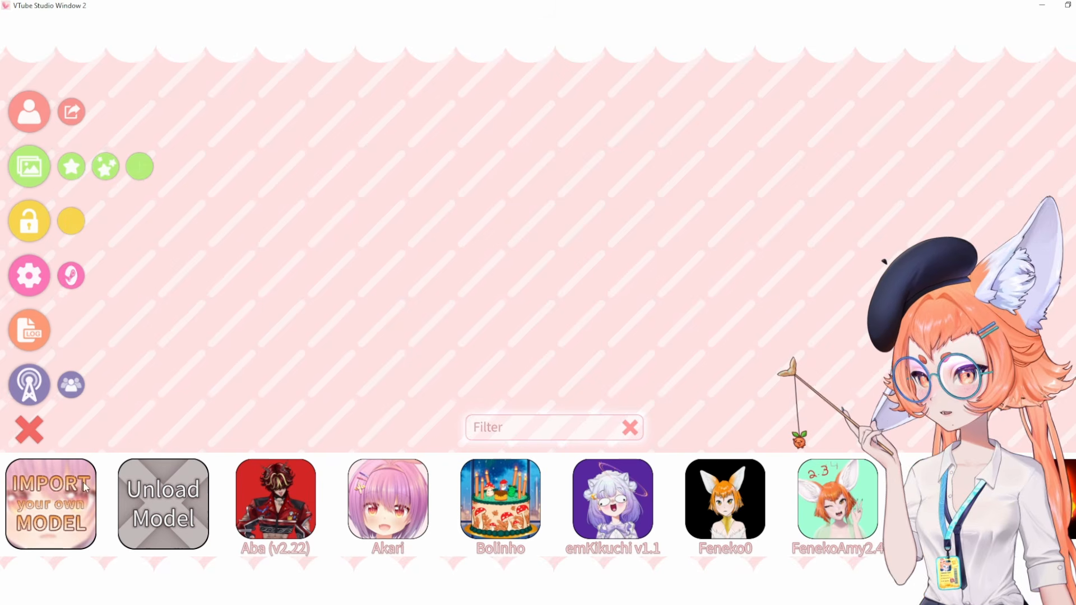
pyautogui.click(58, 514)
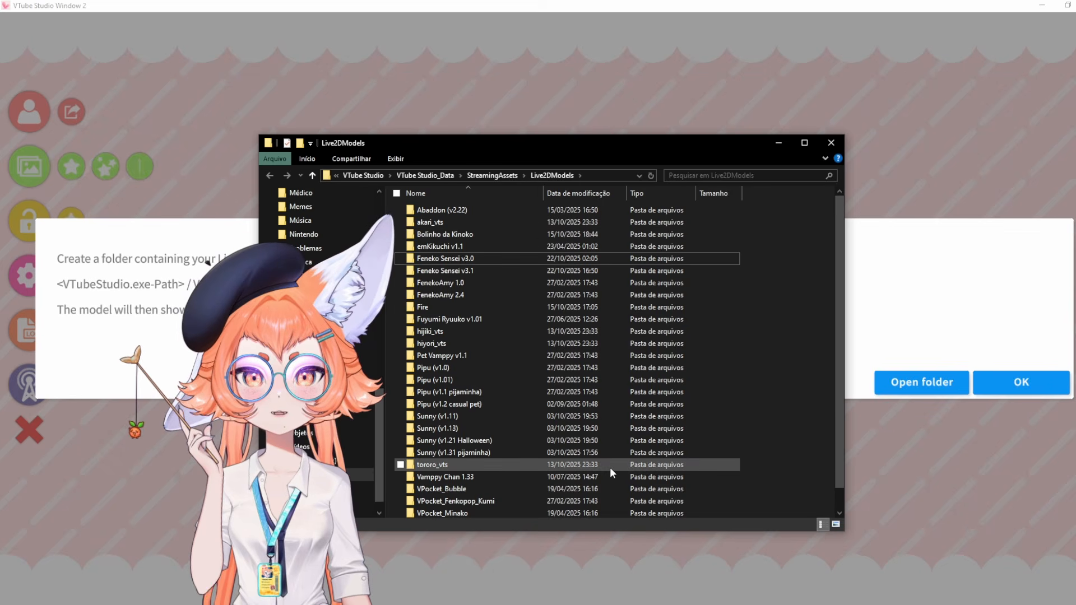
# Check the Live2DModels folder path, copy the Livia v1 folder from the desktop into it and dismiss the import notice.
pyautogui.click(598, 177)
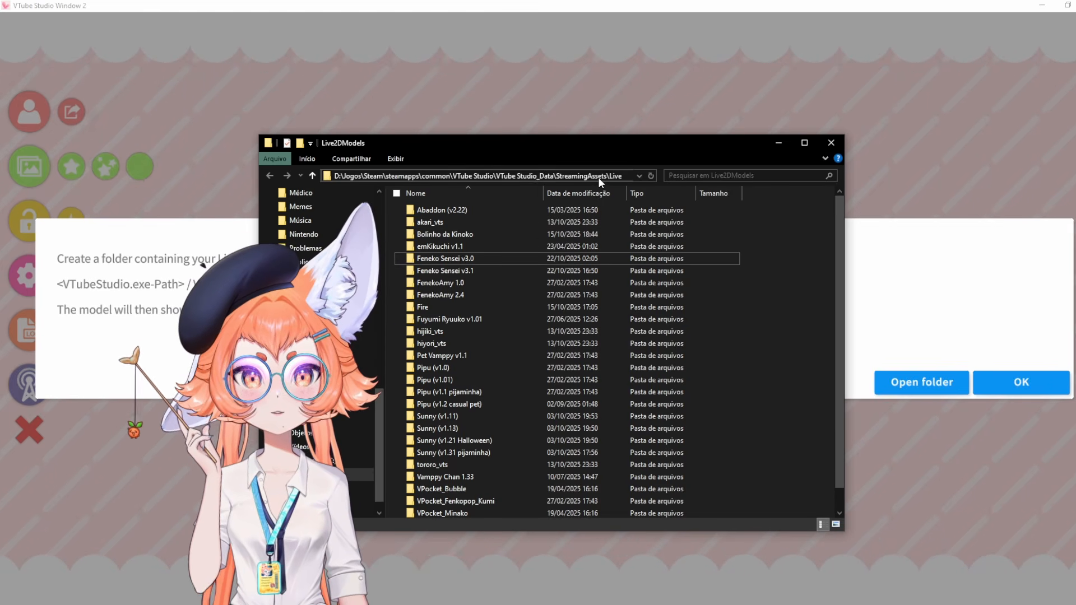
pyautogui.click(584, 175)
pyautogui.click(707, 320)
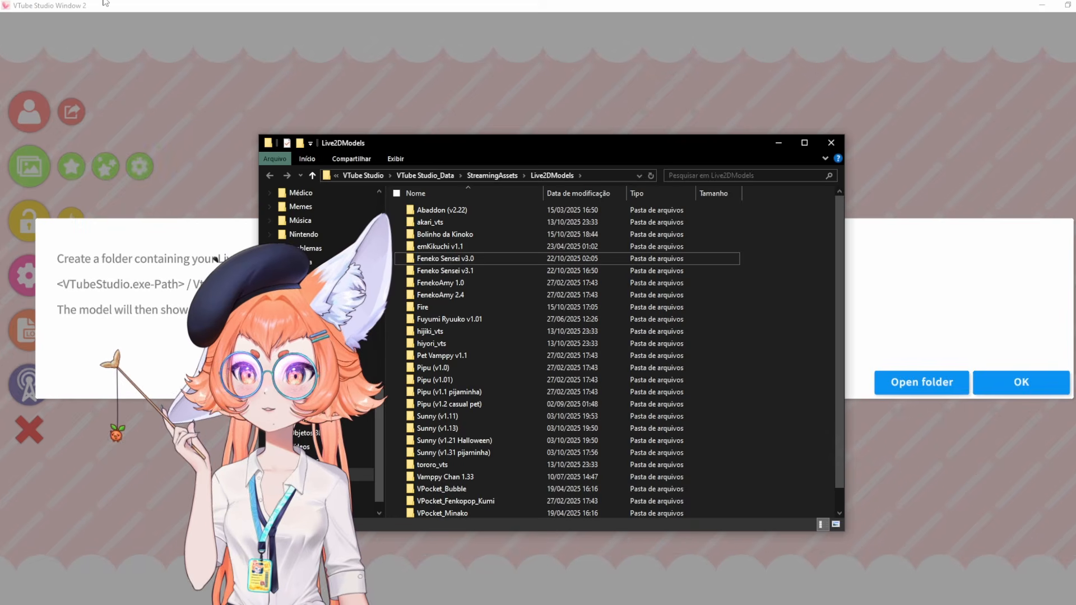
pyautogui.moveTo(252, 139); pyautogui.dragTo(817, 343)
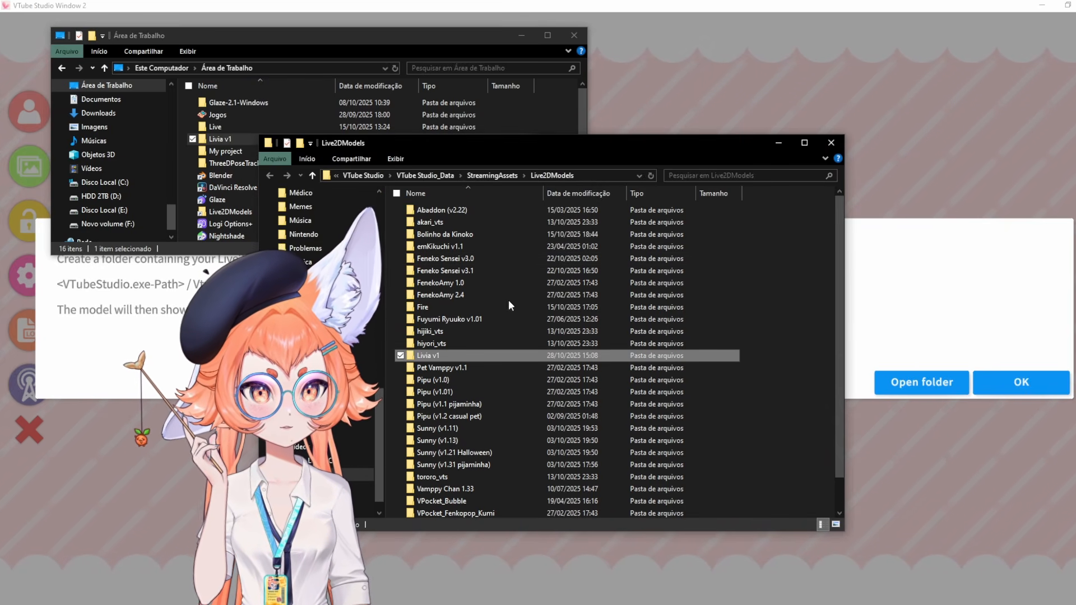
pyautogui.click(962, 237)
pyautogui.click(1028, 380)
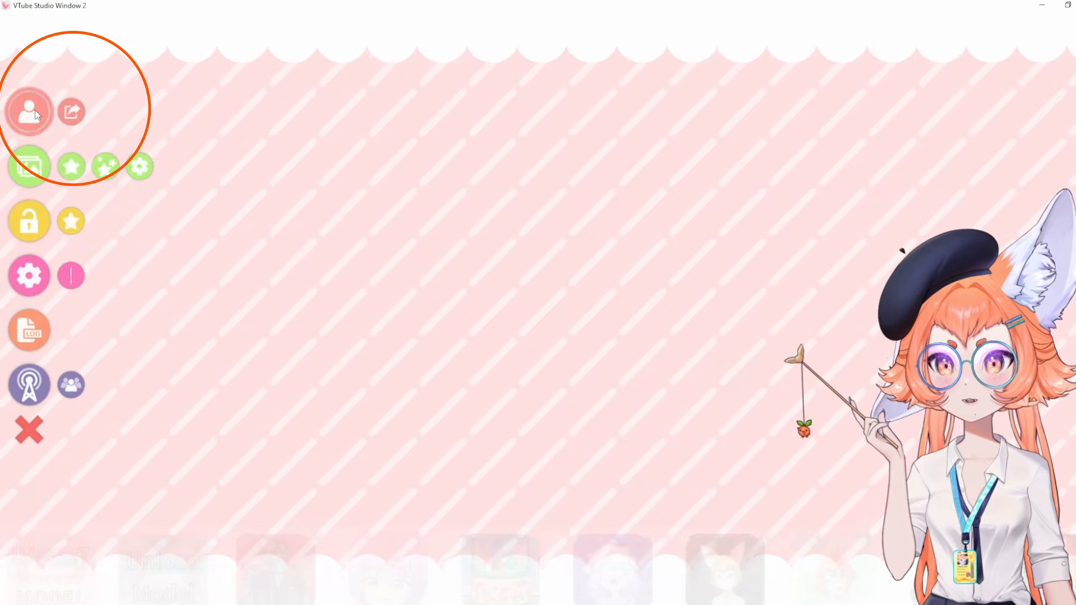
# Filter the VTube Studio model list by livi, then close and reopen the list.
pyautogui.click(29, 111)
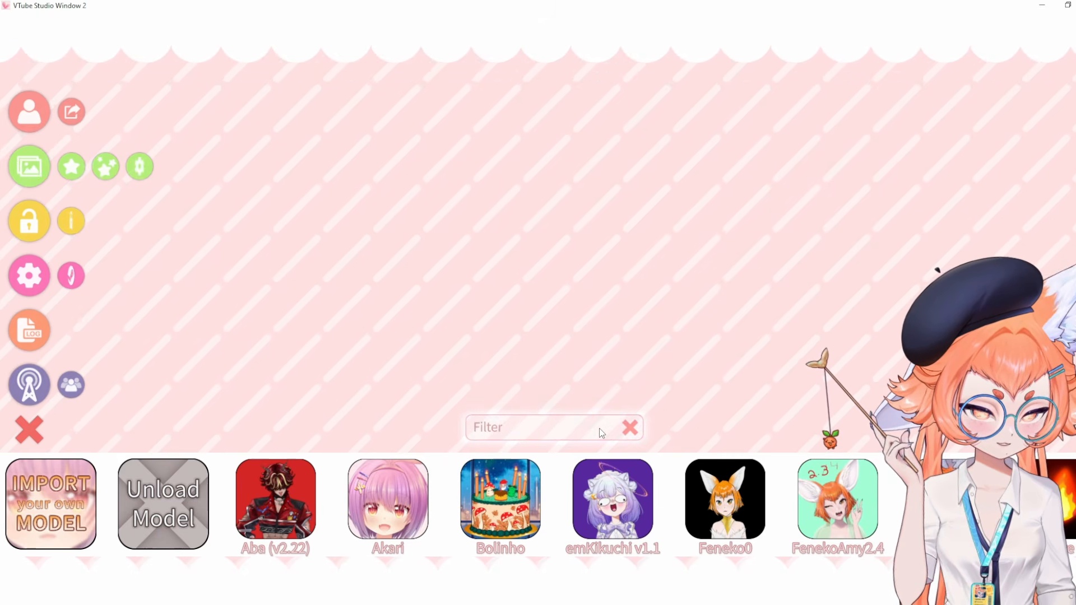
pyautogui.click(599, 428)
pyautogui.write('livi')
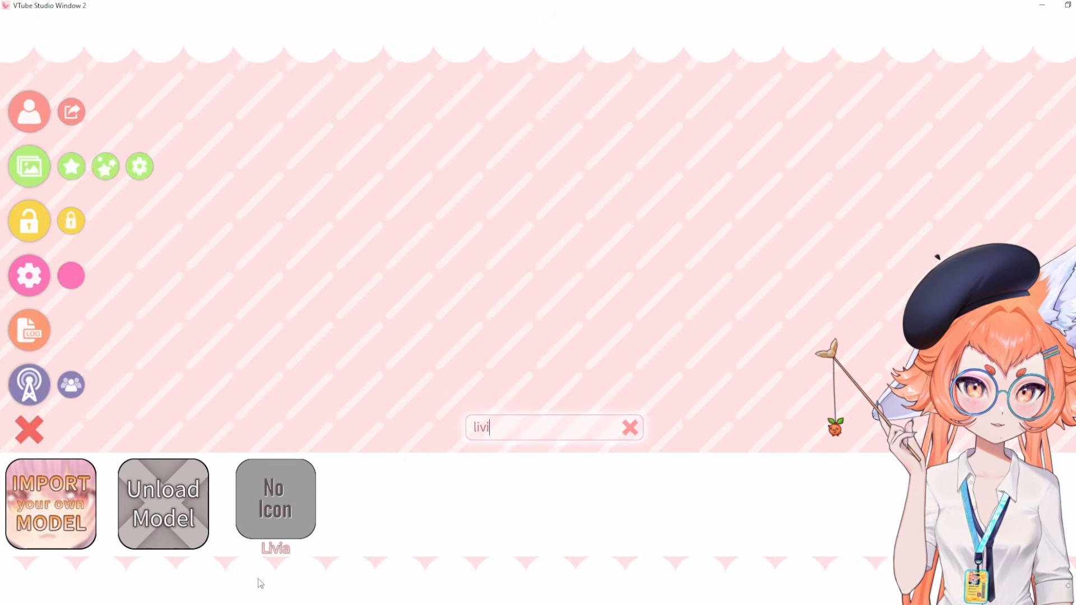
pyautogui.click(18, 439)
pyautogui.doubleClick(455, 244)
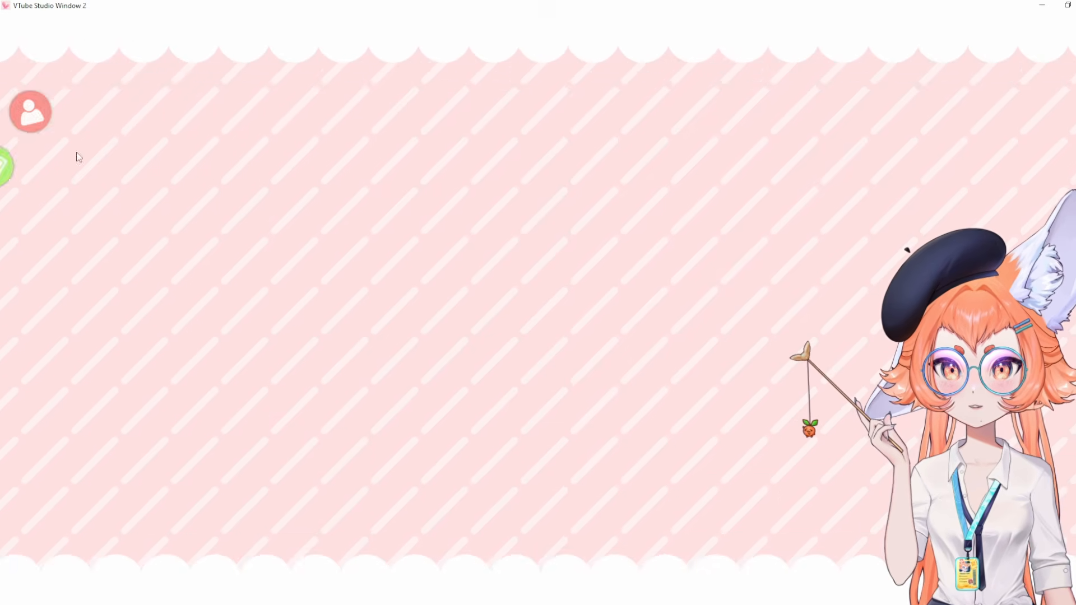
pyautogui.click(42, 103)
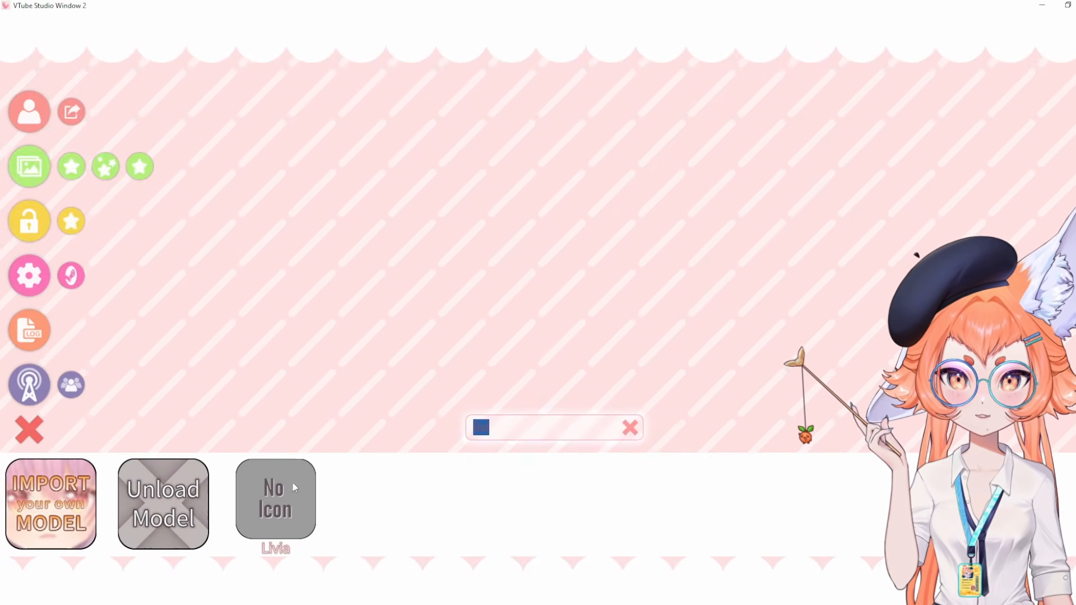
# Load the Livia model and run Auto Setup, accepting the creation of the default VTS parameters.
pyautogui.click(292, 484)
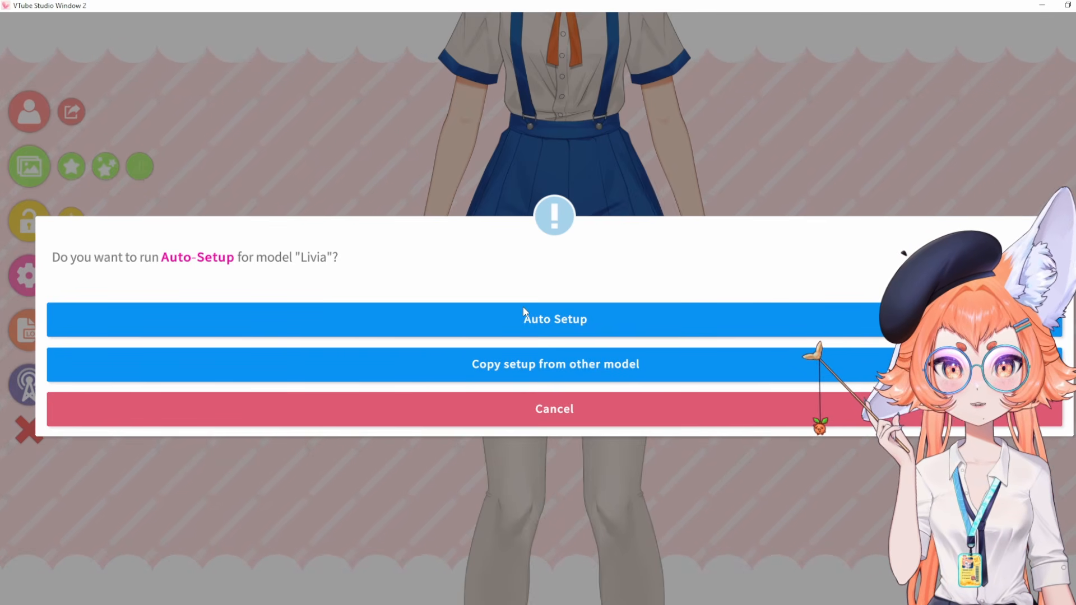
pyautogui.click(554, 328)
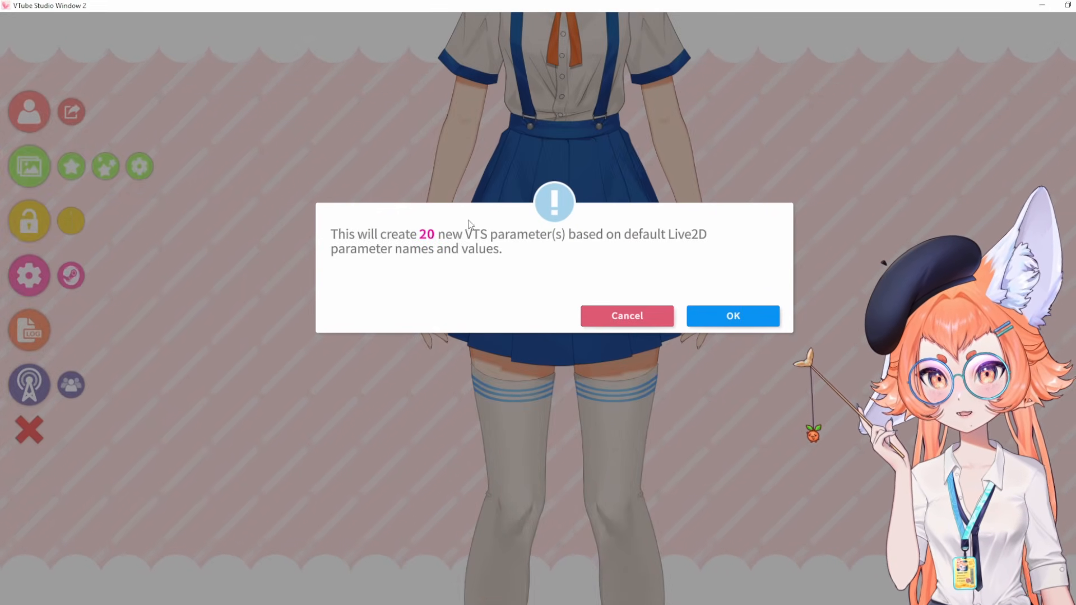
pyautogui.click(714, 324)
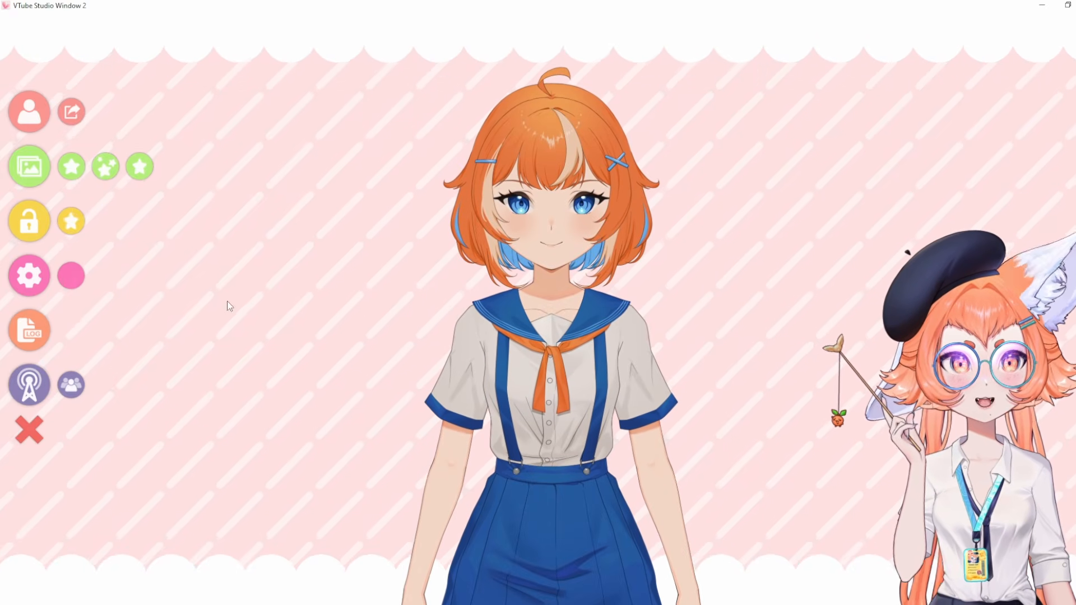
# Turn the camera on in the webcam tracking settings and calibrate the face tracking.
pyautogui.click(29, 275)
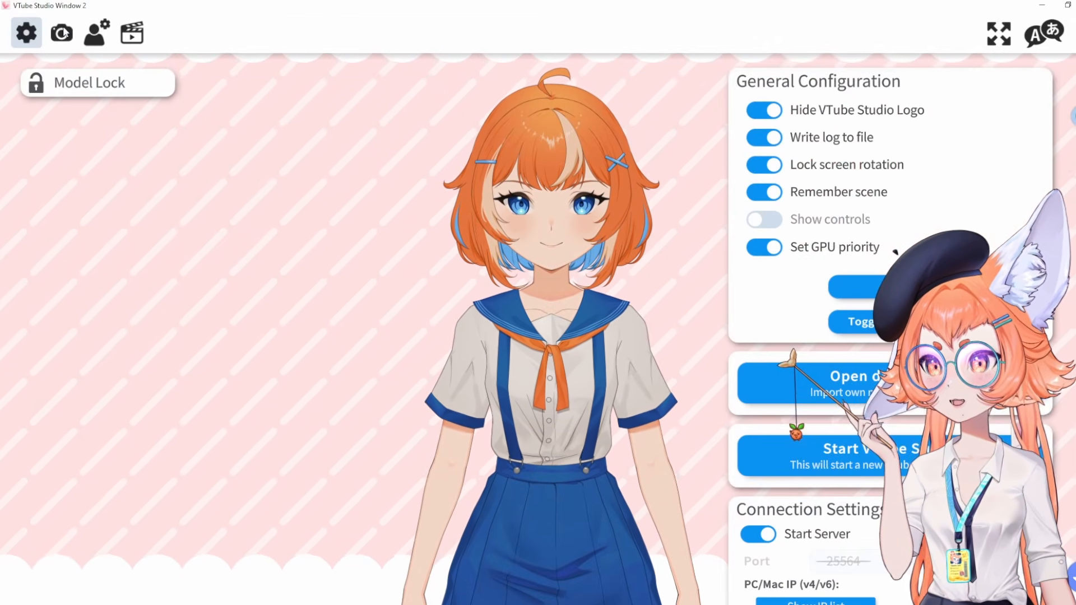
pyautogui.click(61, 32)
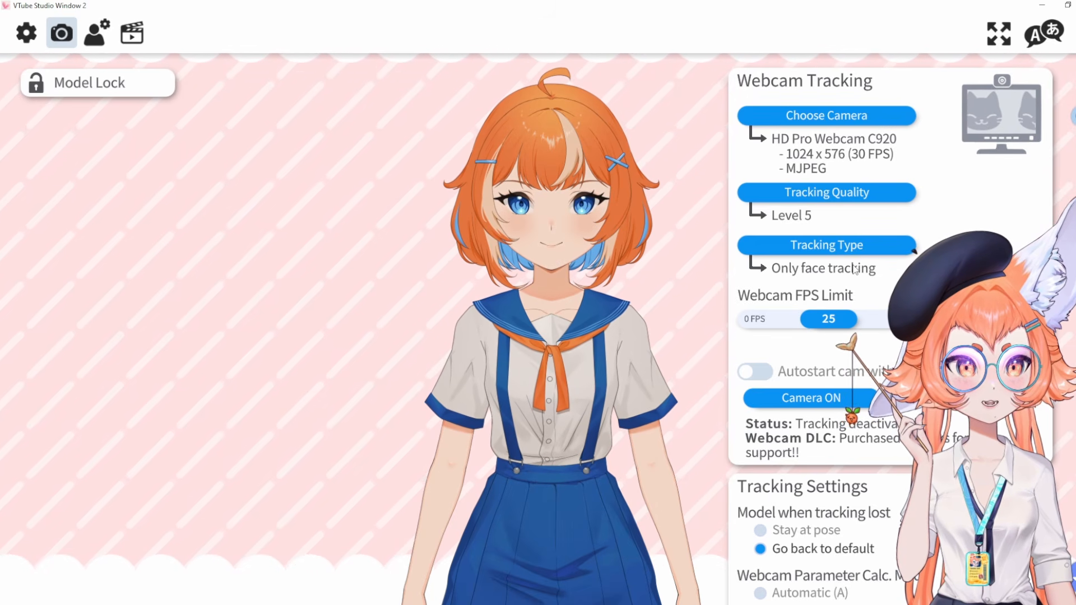
pyautogui.click(822, 399)
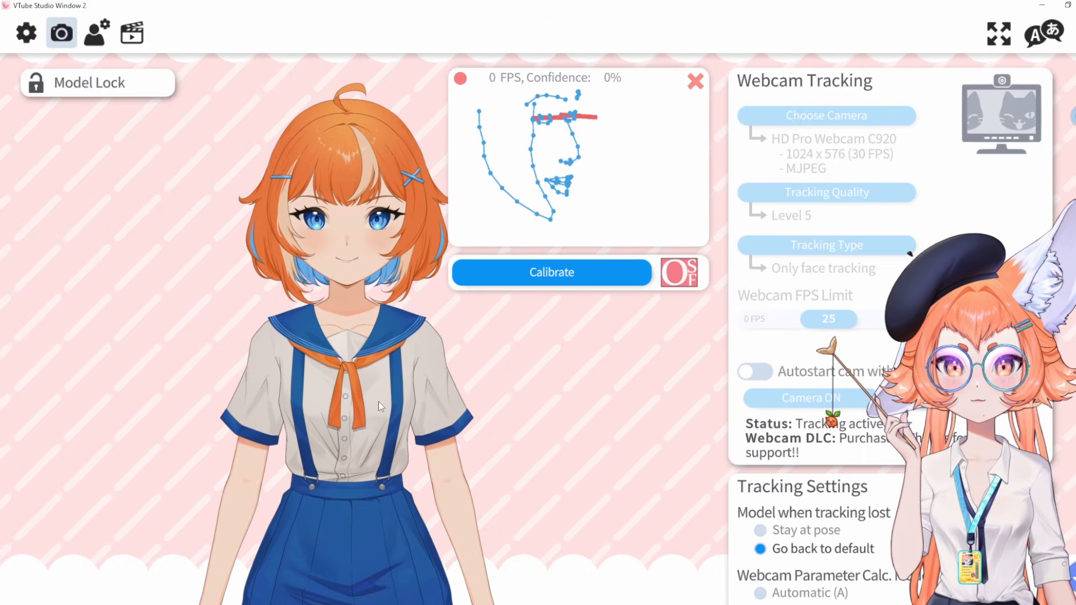
pyautogui.click(585, 267)
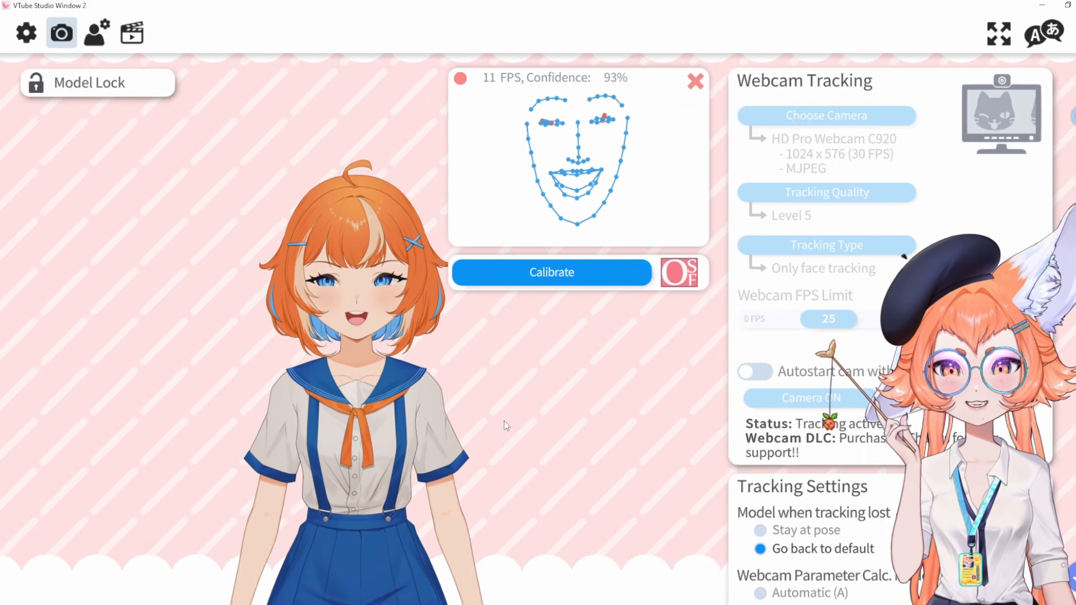
# Enlarge the tracked Livia model, move it lower in the scene and close the settings.
pyautogui.scroll(5, 401, 302)
pyautogui.moveTo(383, 167); pyautogui.dragTo(377, 405)
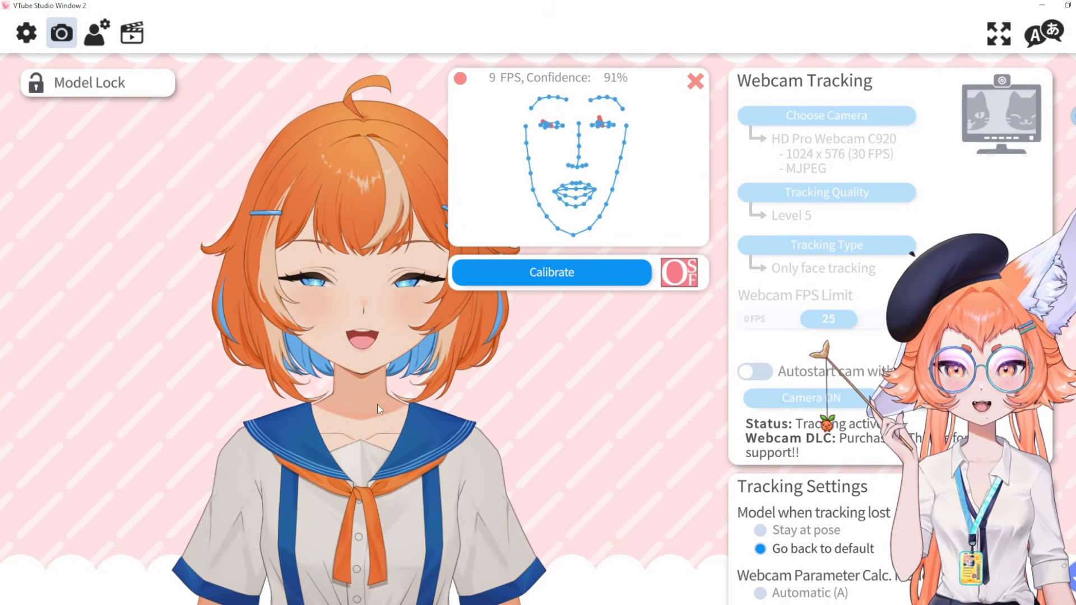
pyautogui.scroll(2, 440, 402)
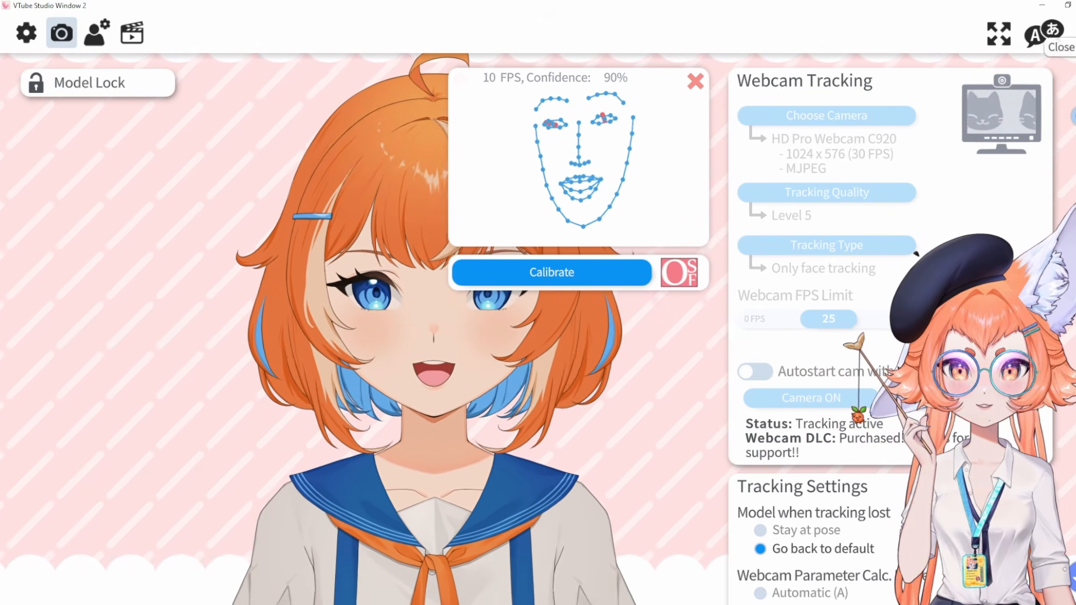
pyautogui.click(1075, 34)
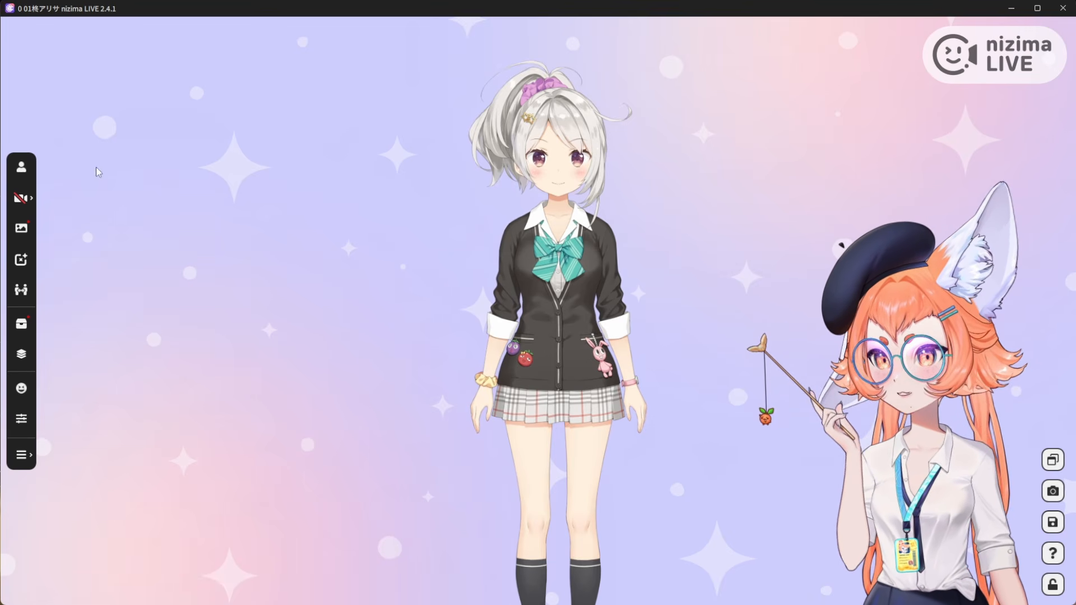
# Import Livia.model3.json from the Livia v1 folder into the nizima LIVE model list and switch the displayed model to Livia.
pyautogui.click(24, 175)
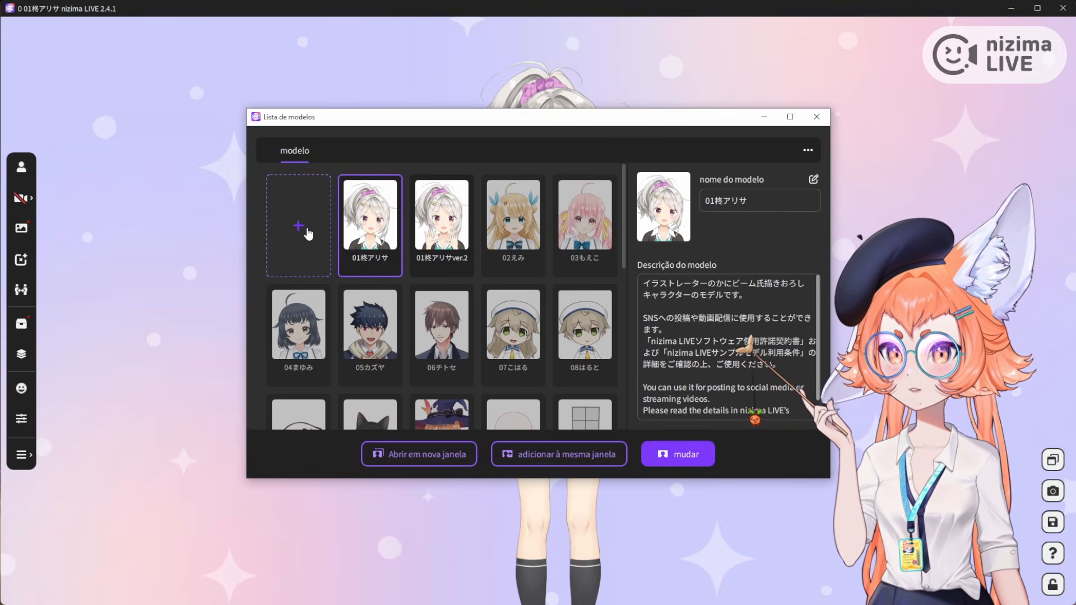
pyautogui.click(300, 227)
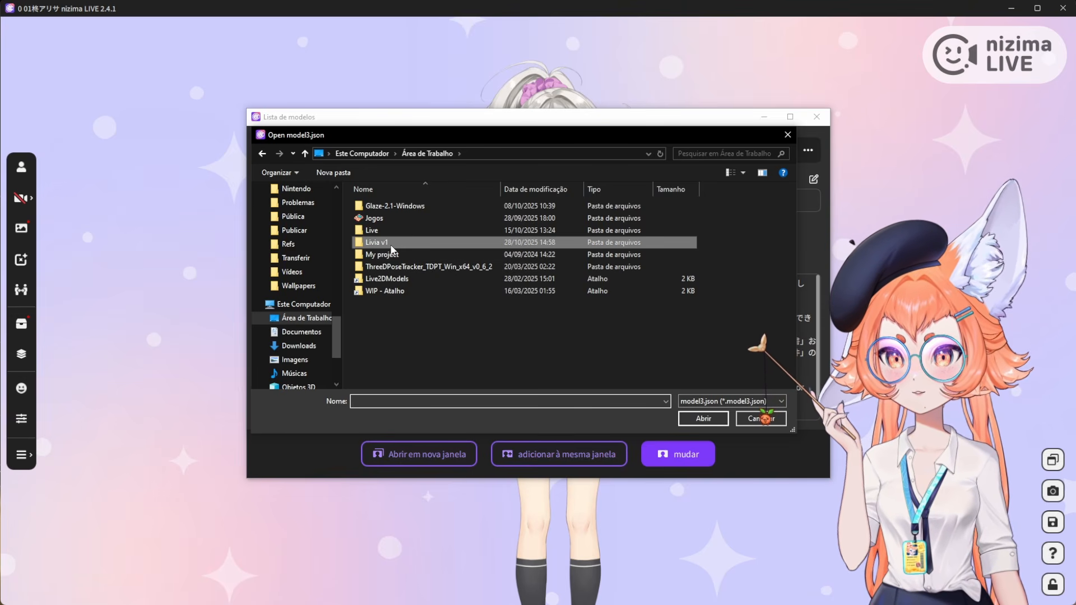
pyautogui.doubleClick(377, 242)
pyautogui.click(394, 218)
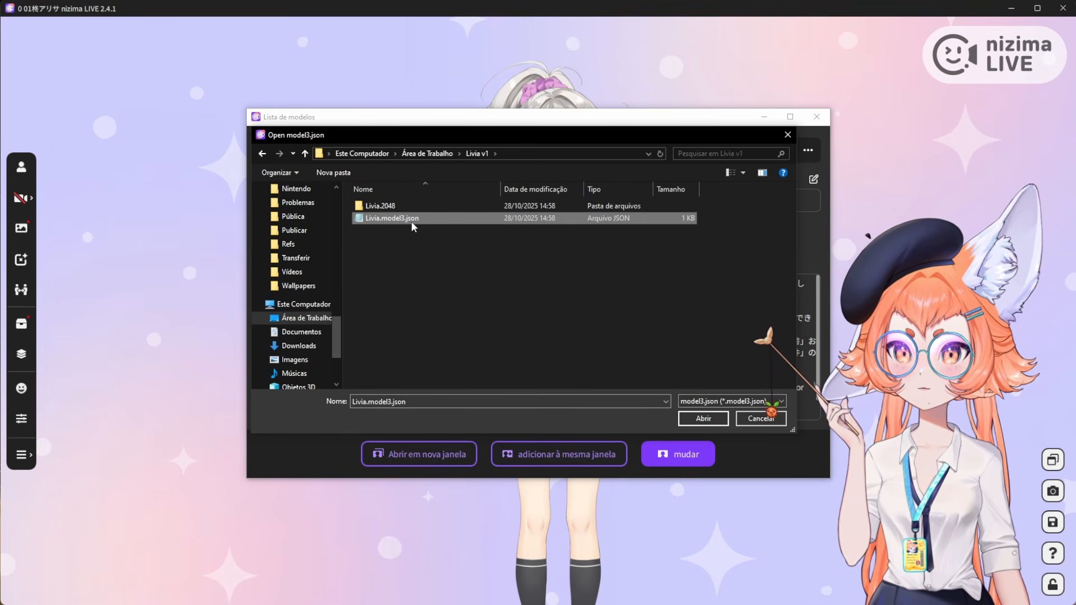
pyautogui.click(717, 422)
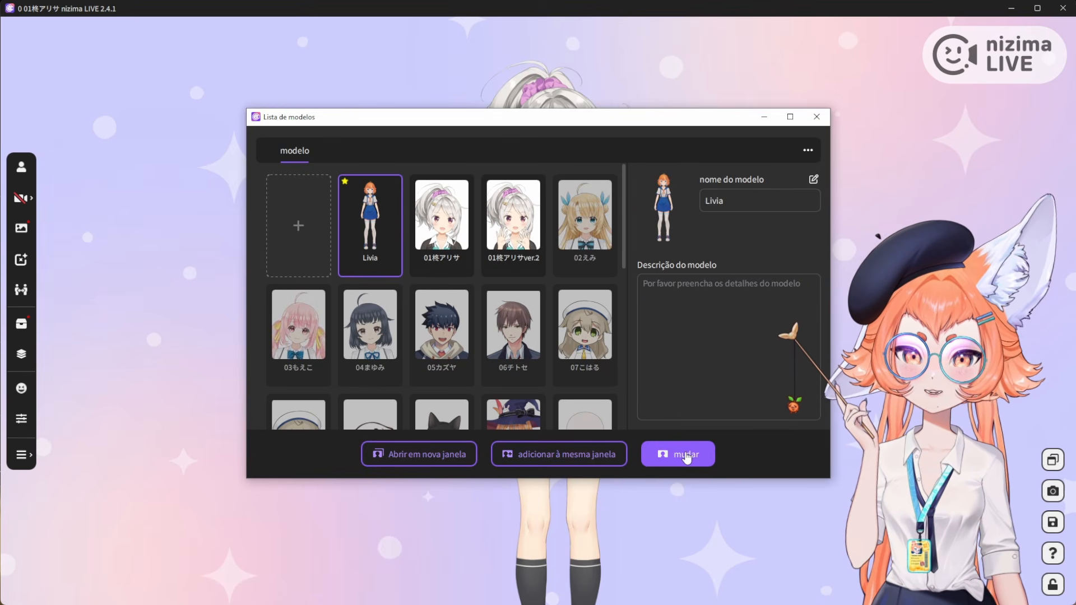
pyautogui.click(686, 456)
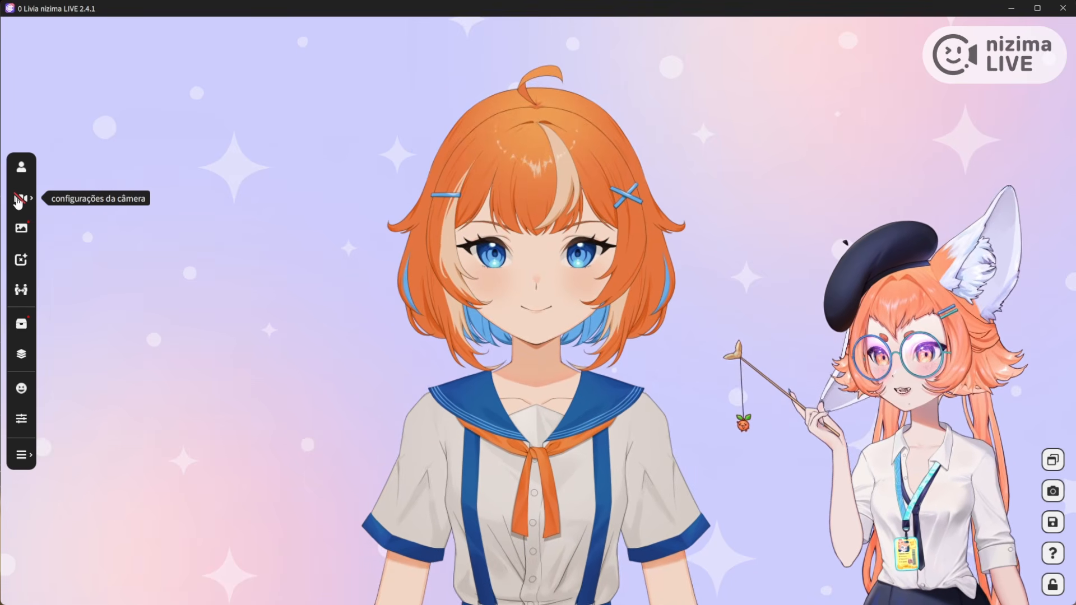
# Turn on face tracking with the OBS Virtual Camera as its device and reset the facial expression.
pyautogui.click(18, 199)
pyautogui.moveTo(100, 192)
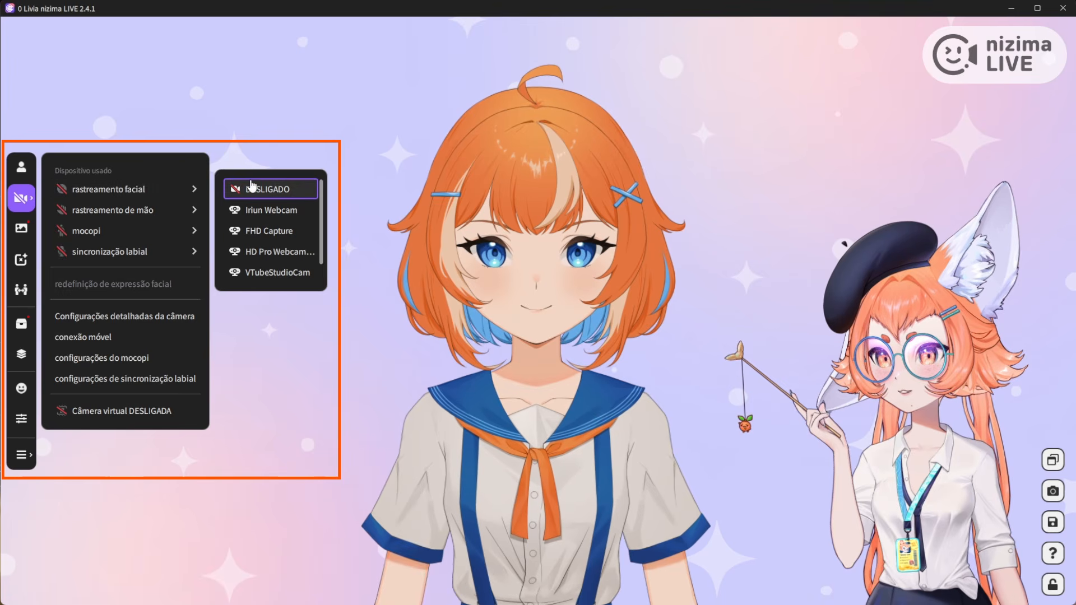
pyautogui.scroll(-1, 286, 221)
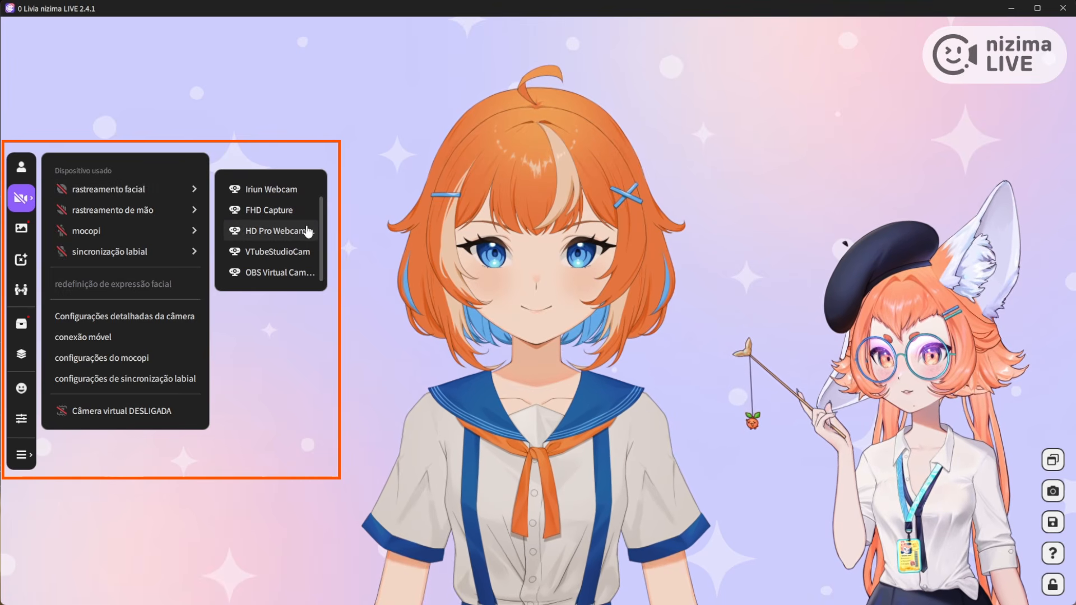
pyautogui.click(306, 275)
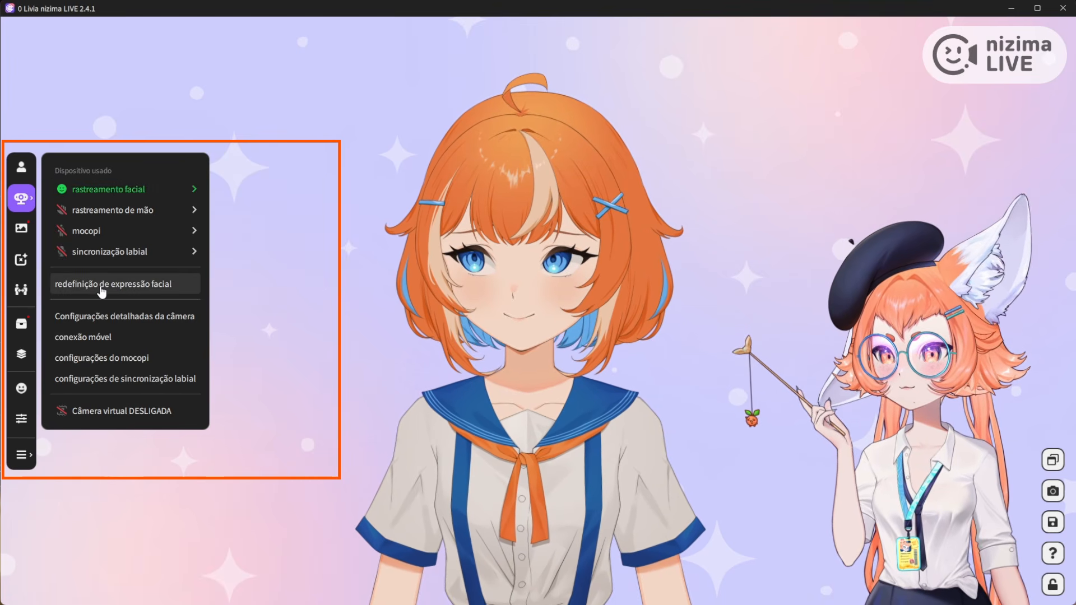
pyautogui.click(102, 290)
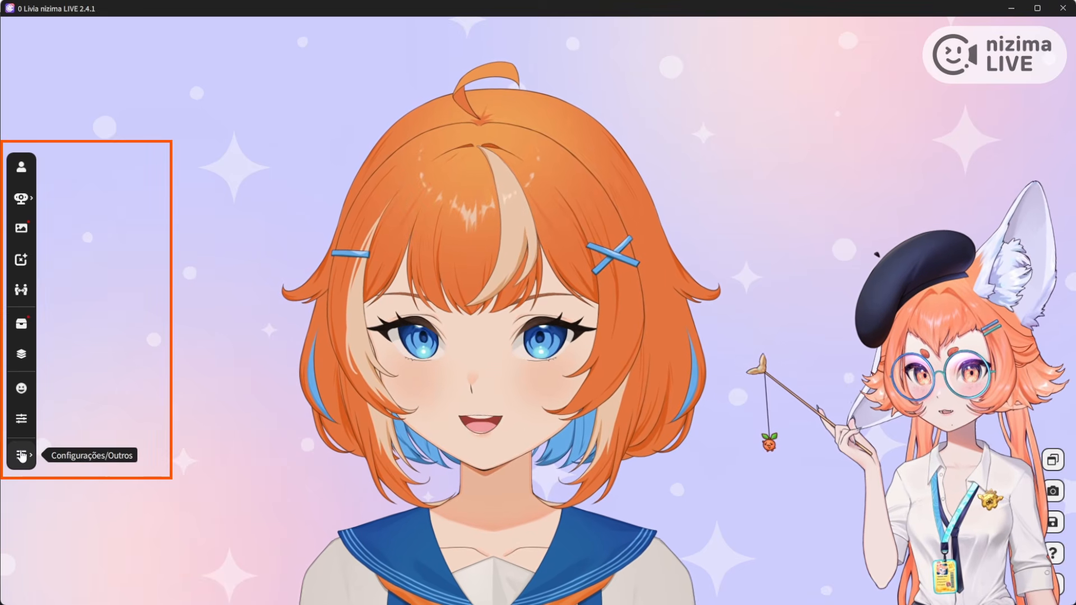
# Open the nizima LIVE settings, switch to Live2D Cubism Editor and open the External Application Integration Settings from Physics Settings.
pyautogui.click(23, 456)
pyautogui.click(75, 429)
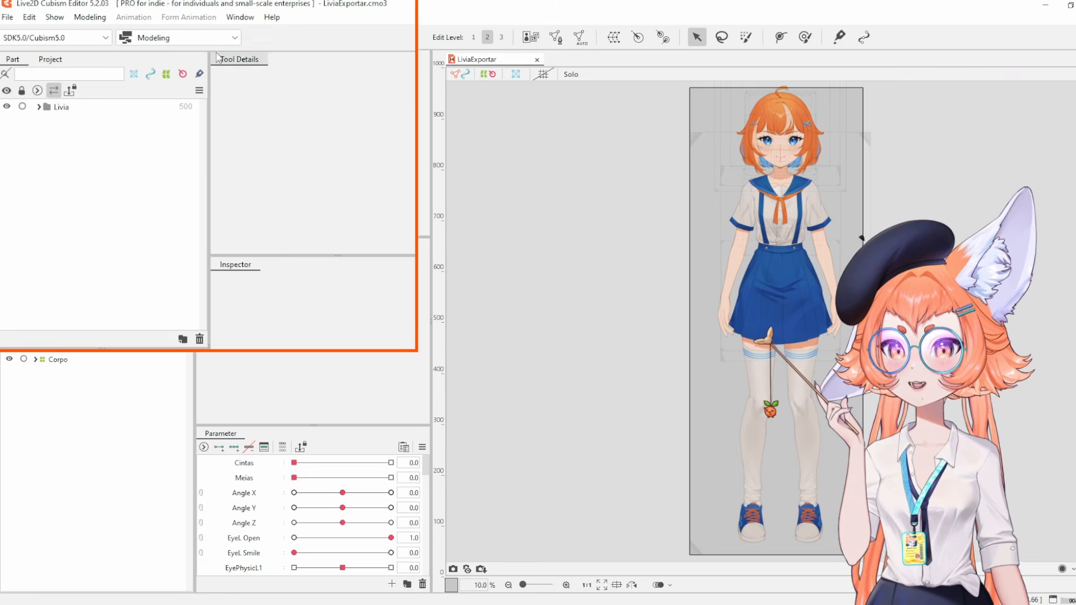
pyautogui.click(89, 17)
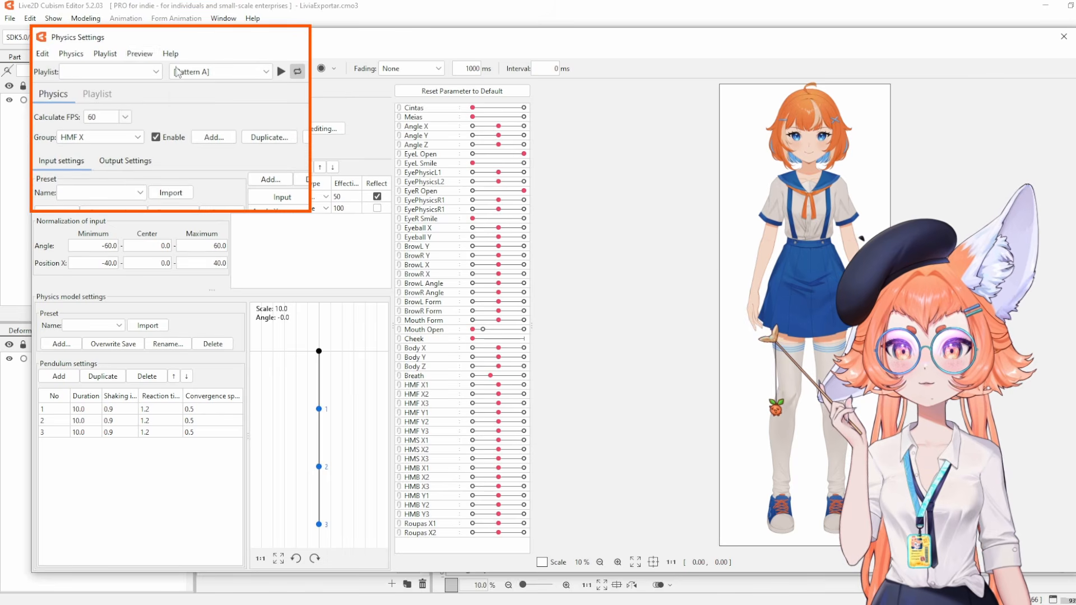
pyautogui.click(149, 57)
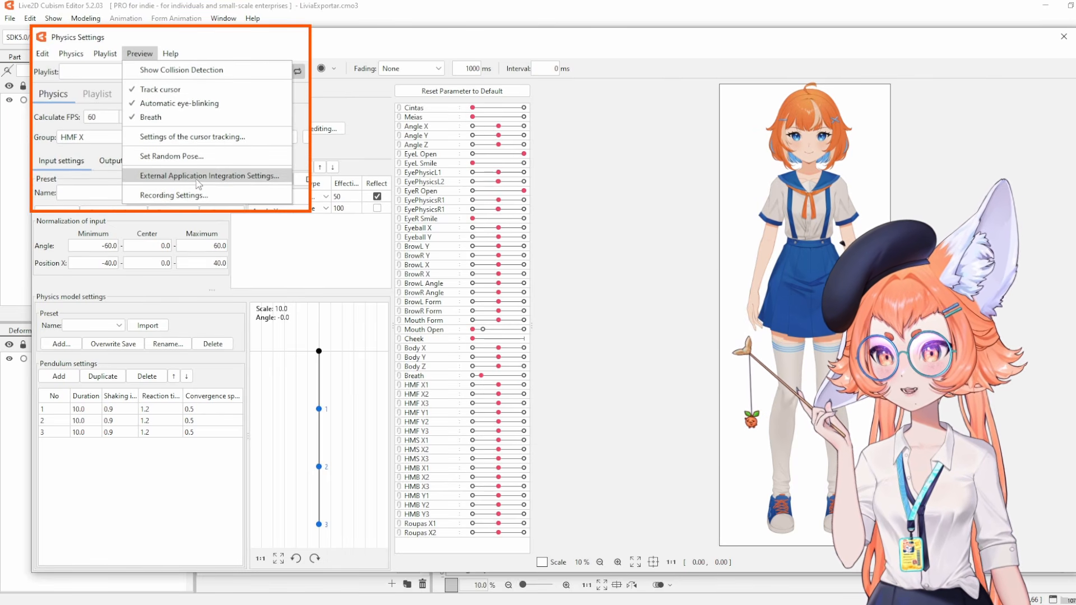
pyautogui.click(255, 177)
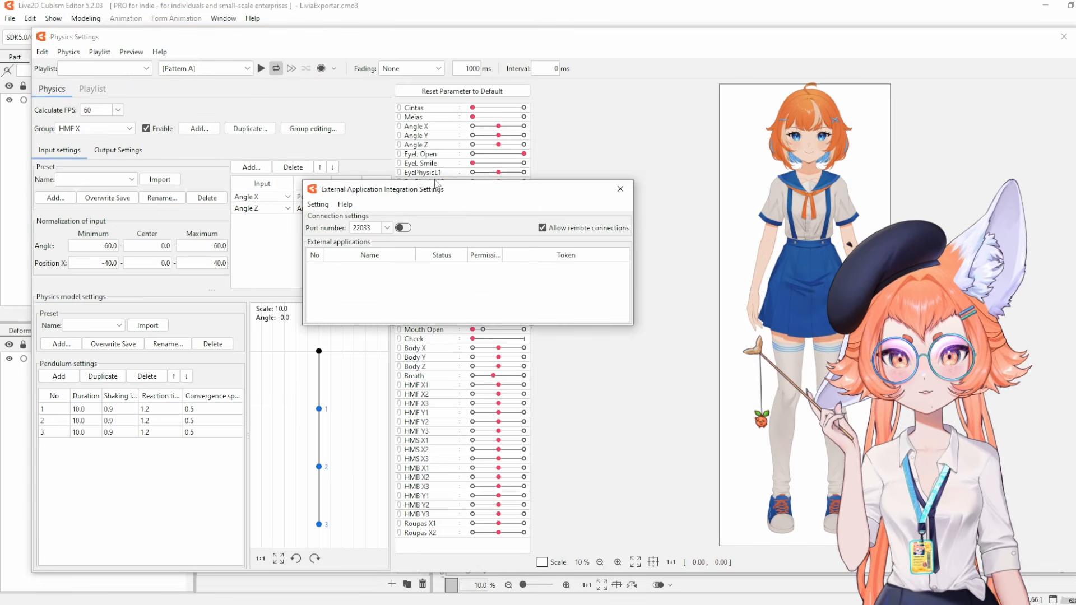
# Enable the external application connection on port 22033, grant nizima LIVE permission and close the integration settings.
pyautogui.click(401, 228)
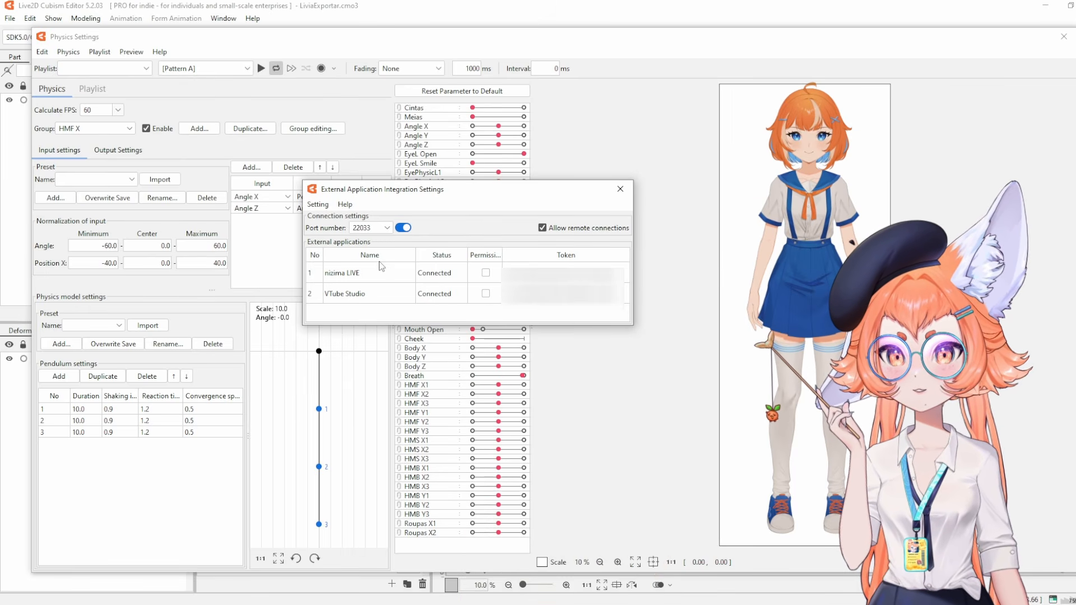
pyautogui.click(486, 274)
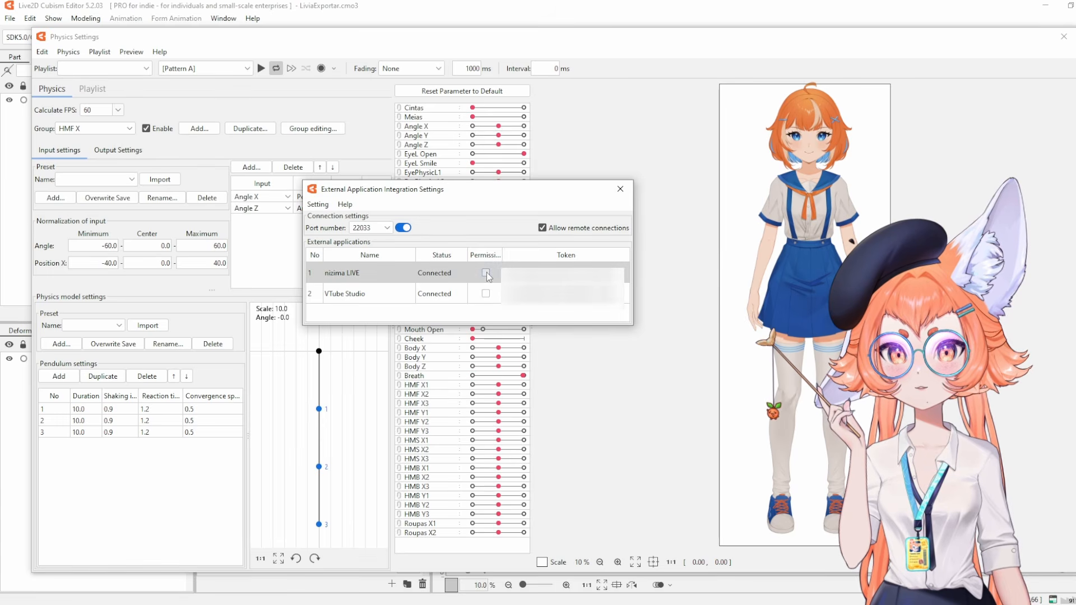
pyautogui.click(623, 192)
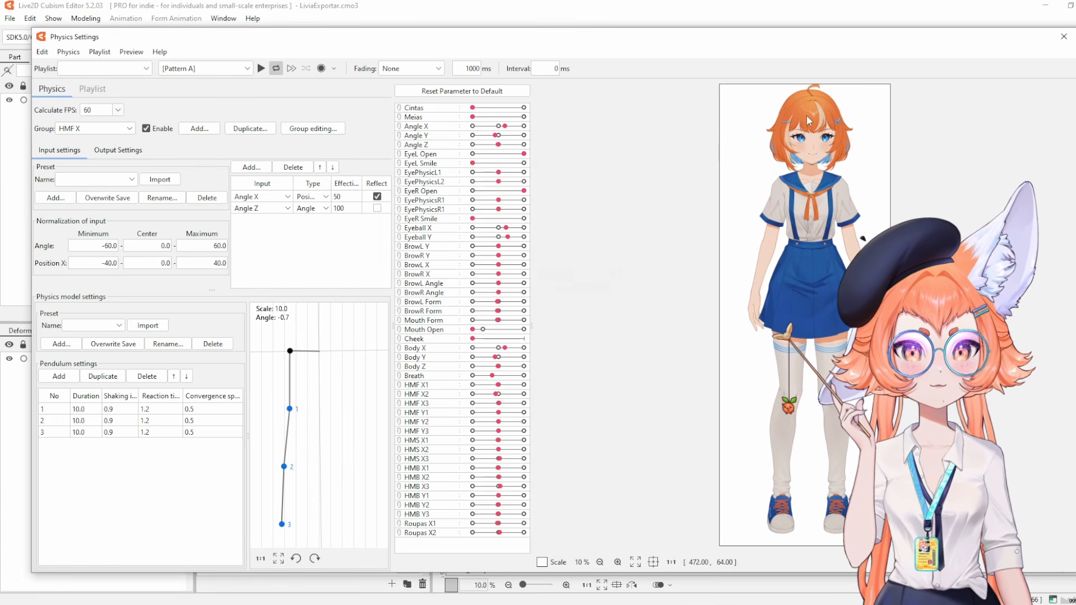
# Switch to VTube Studio and turn on Connect for the Live2D Cubism Editor API in the general settings.
pyautogui.click(347, 0)
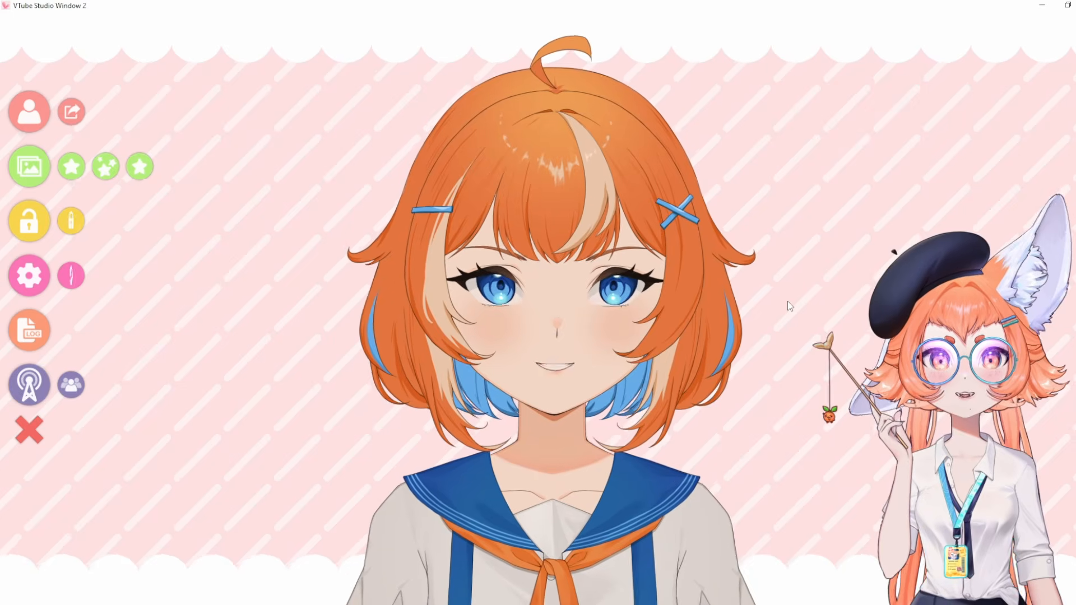
pyautogui.click(29, 276)
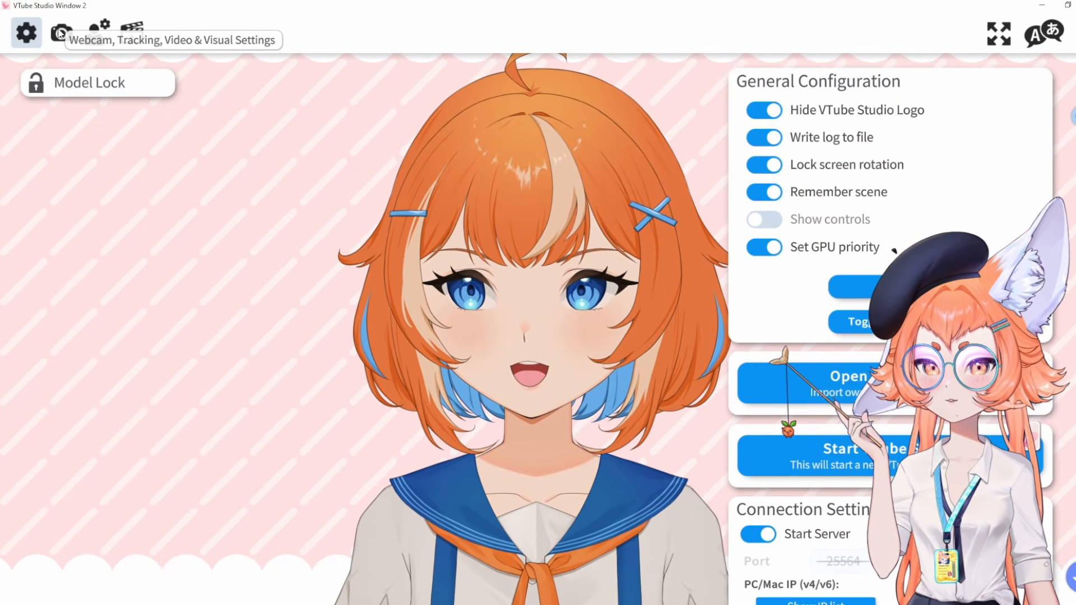
pyautogui.scroll(-10, 892, 331)
pyautogui.scroll(-3, 1020, 303)
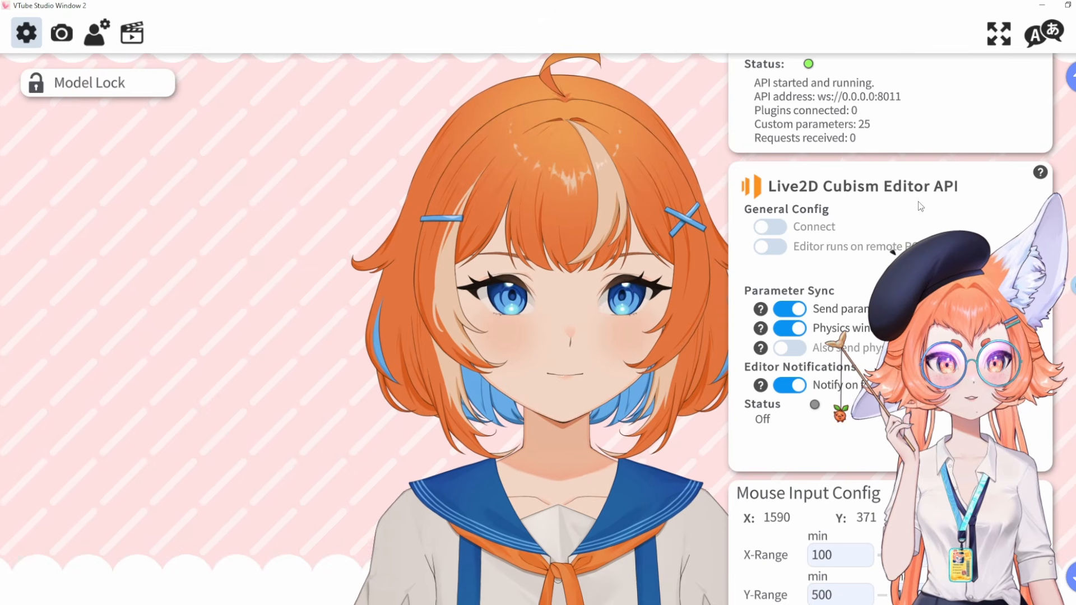
pyautogui.click(772, 230)
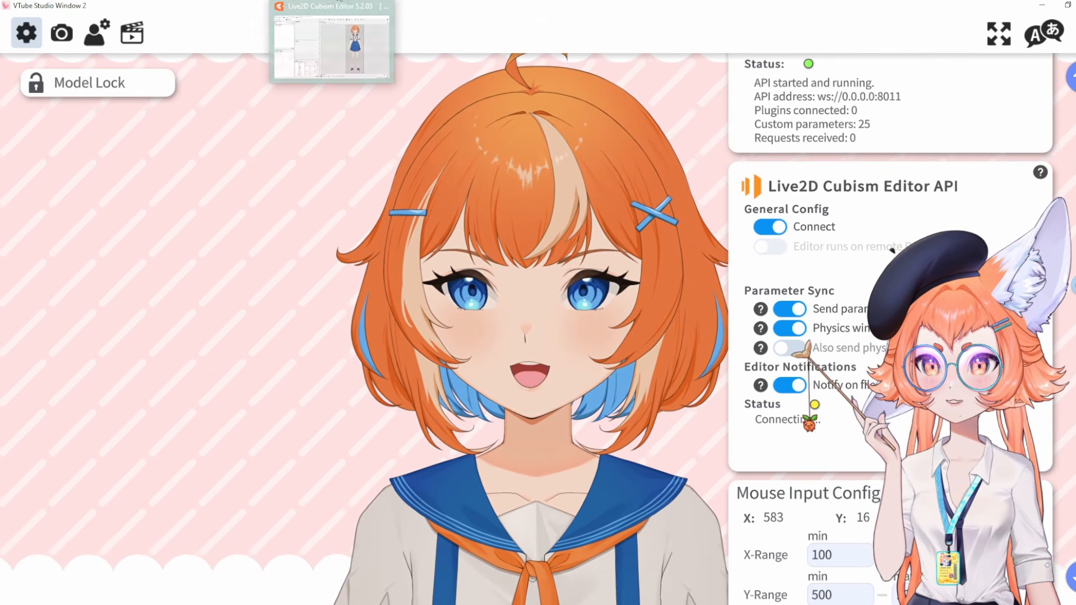
# Return to Live2D Cubism Editor, grant VTube Studio permission in the External Application Integration Settings and close them.
pyautogui.click(338, 1)
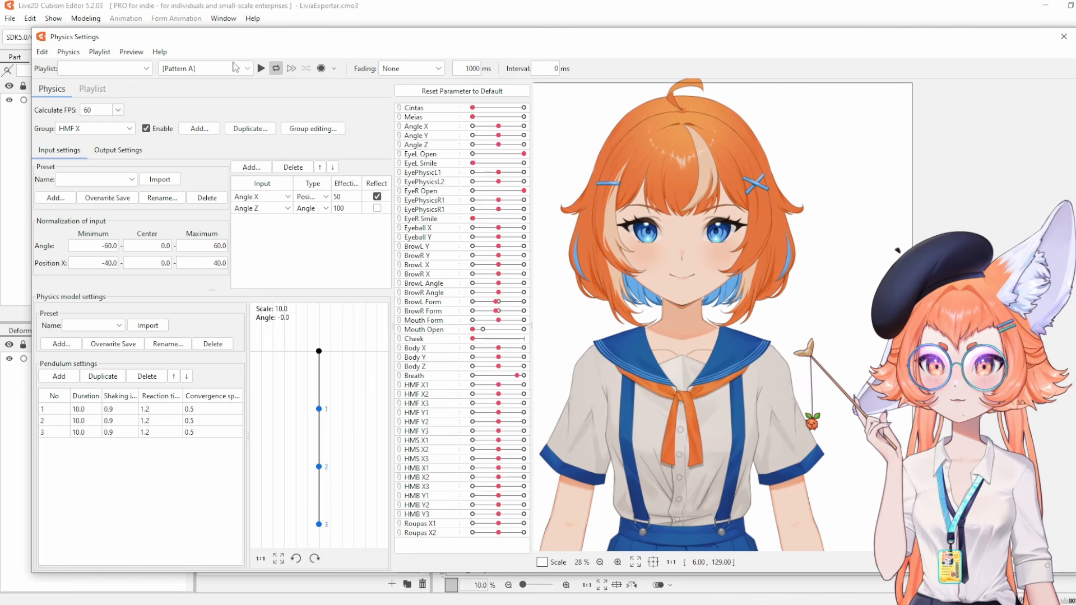
pyautogui.click(130, 52)
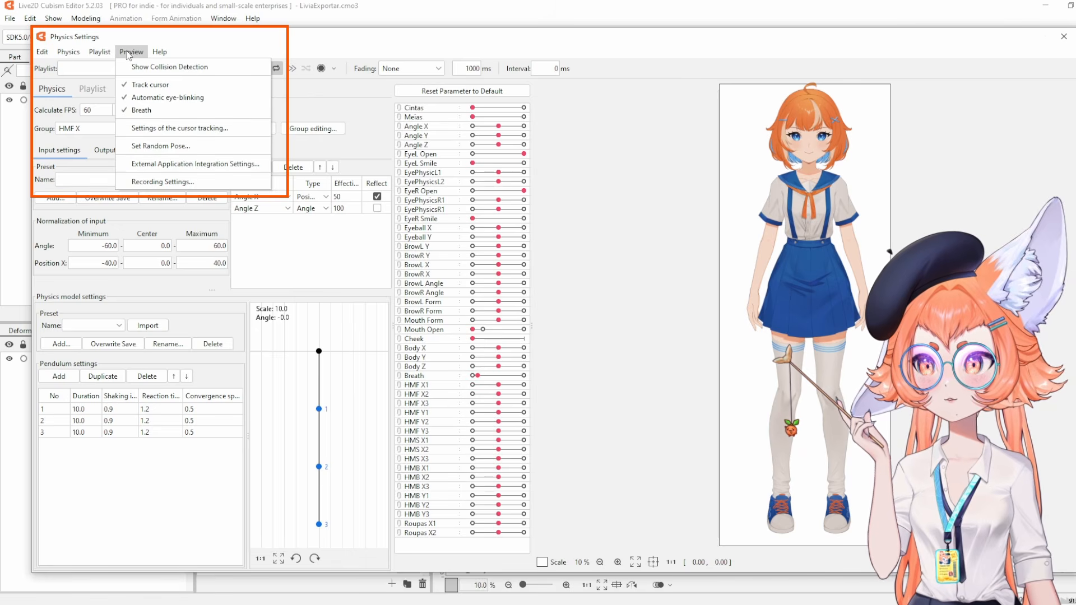
pyautogui.click(175, 166)
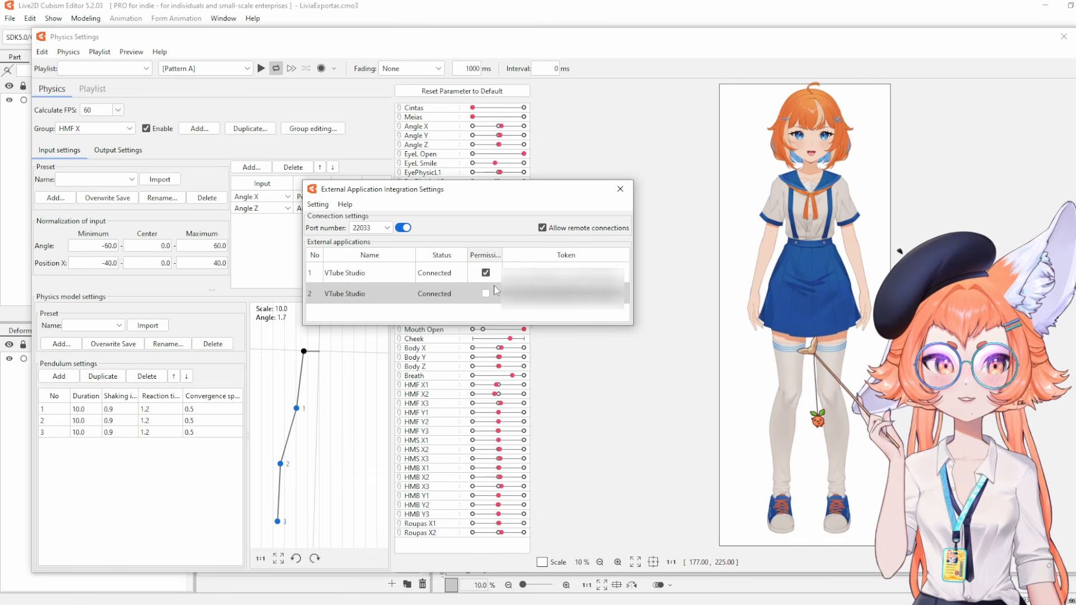
pyautogui.click(490, 279)
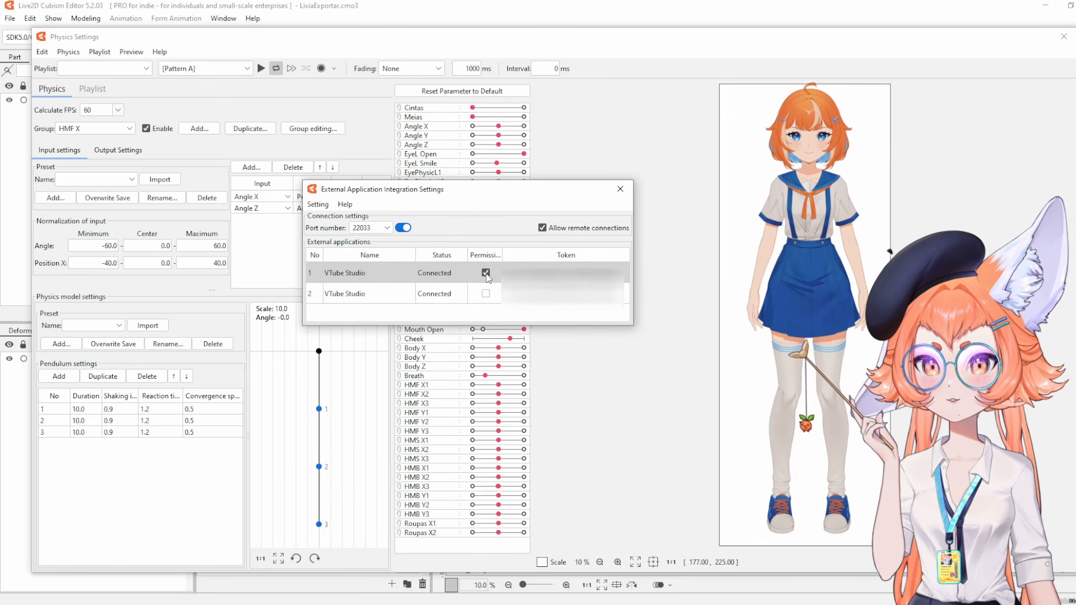
pyautogui.click(620, 190)
# Switch to VTube Studio Window 2, dismiss the authentication notice and return to the Cubism Editor physics preview.
pyautogui.moveTo(229, 2)
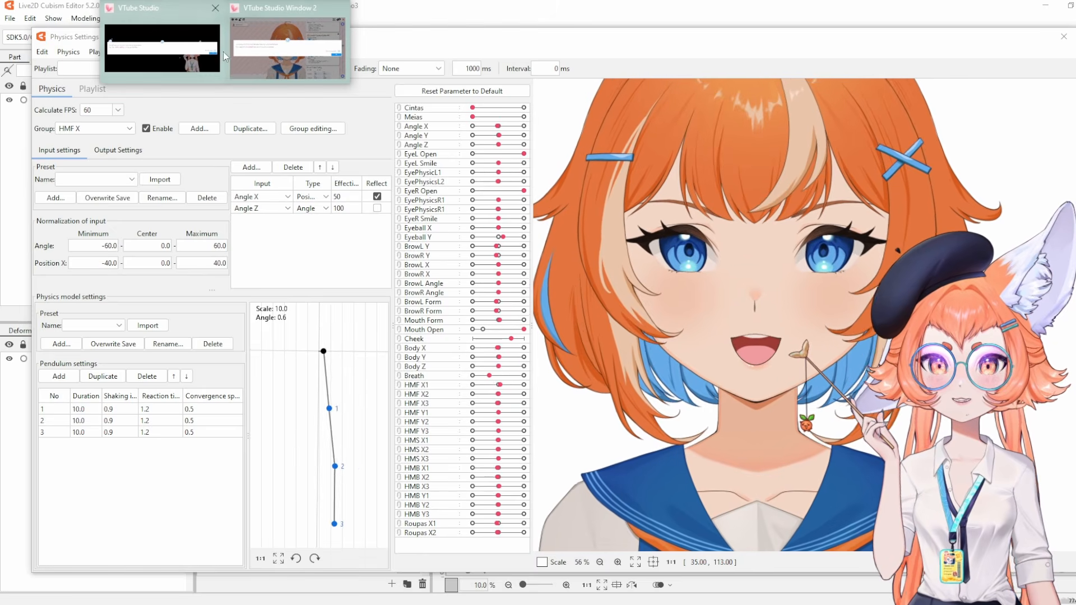
pyautogui.click(287, 48)
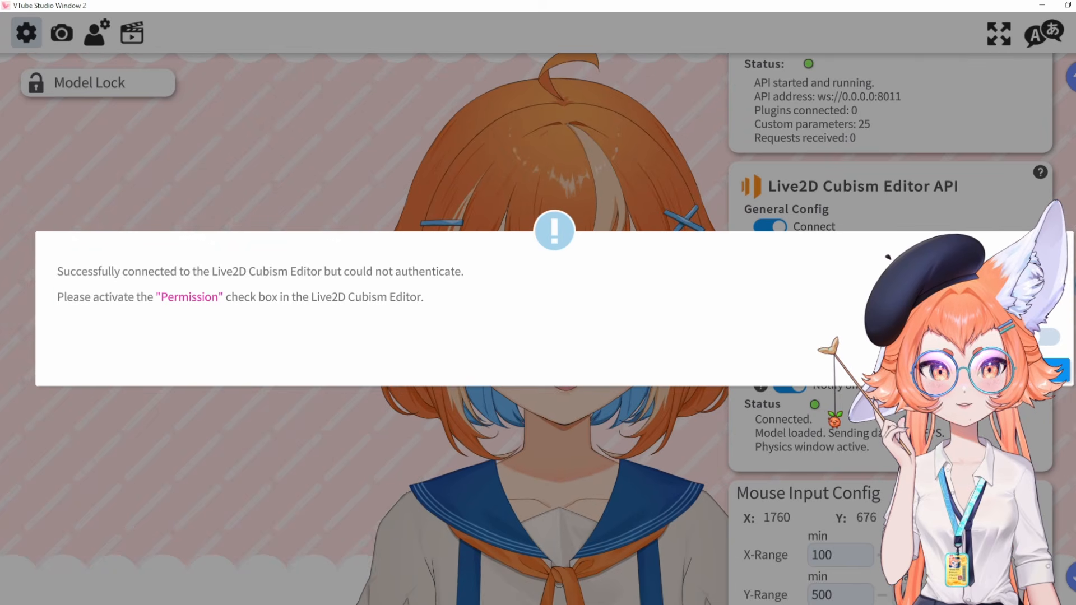
pyautogui.click(1019, 375)
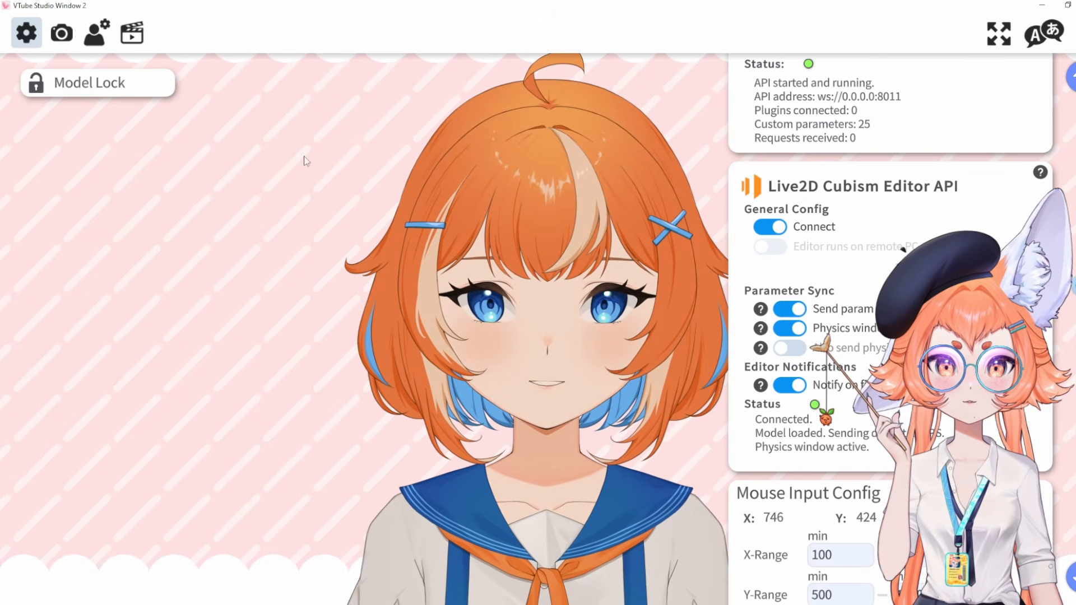
pyautogui.hotkey('alt', 'Tab')
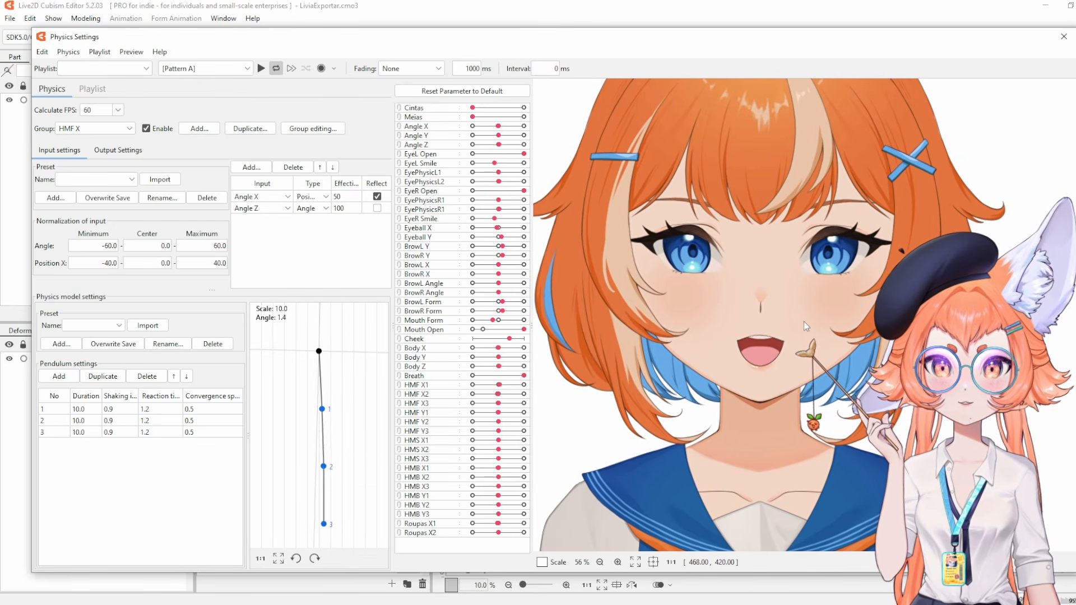